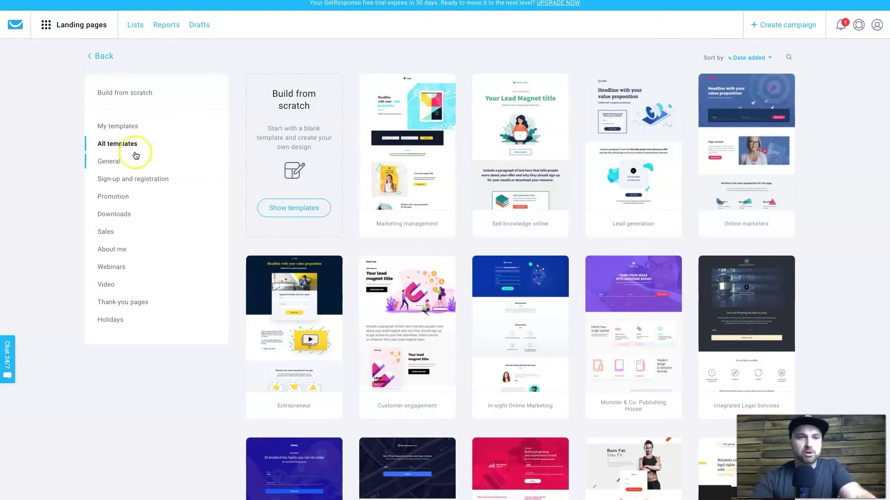
# Browse the Downloads template category and return to all templates.
pyautogui.click(112, 210)
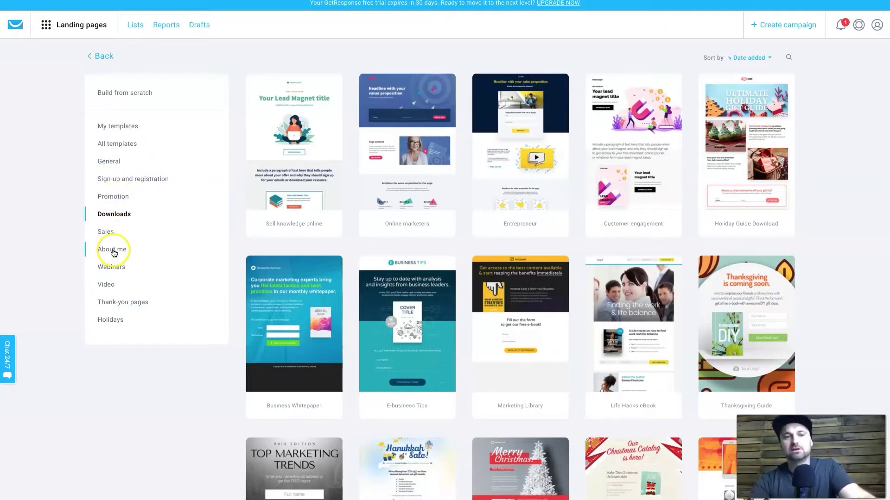
pyautogui.click(128, 147)
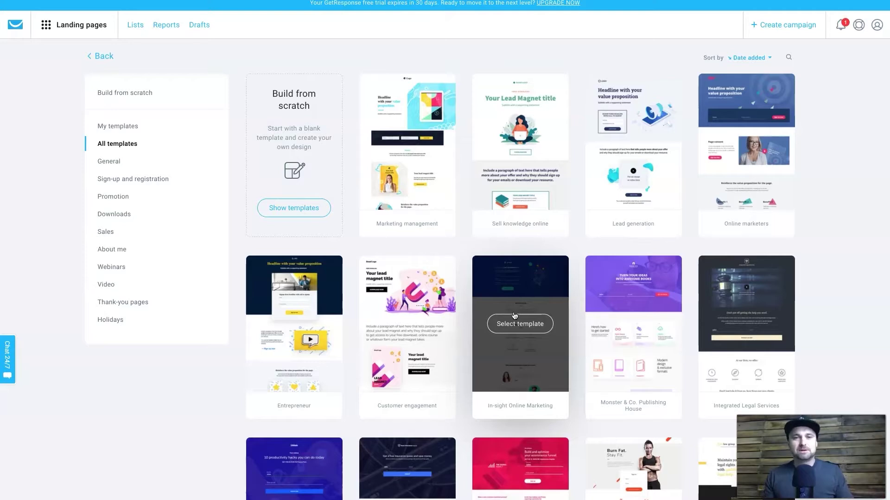
pyautogui.click(606, 384)
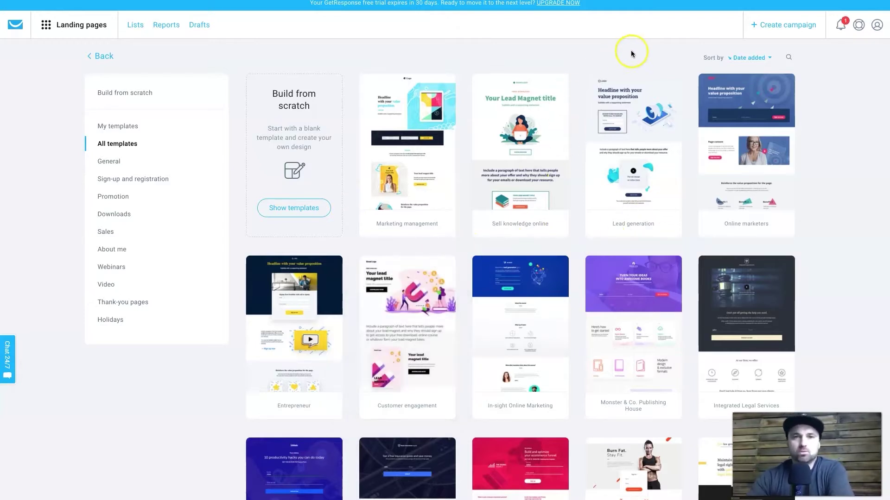
# Choose the Lead generation template for the new landing page.
pyautogui.moveTo(628, 135)
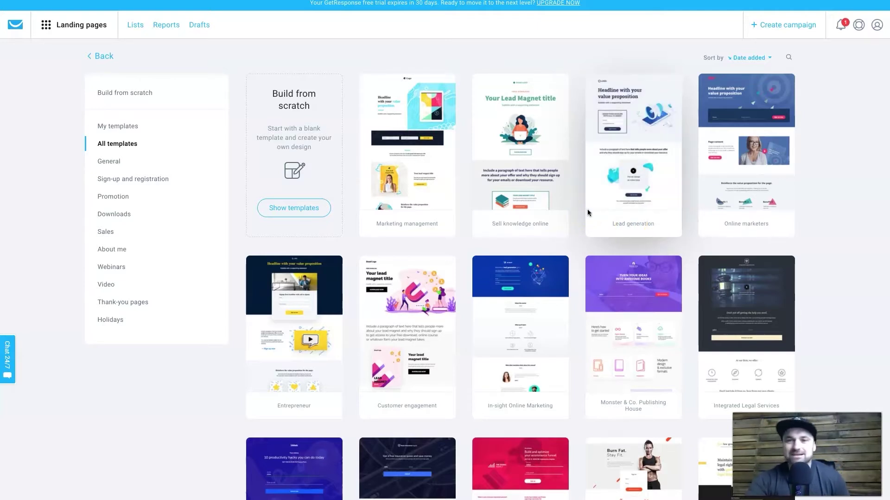
pyautogui.moveTo(651, 192)
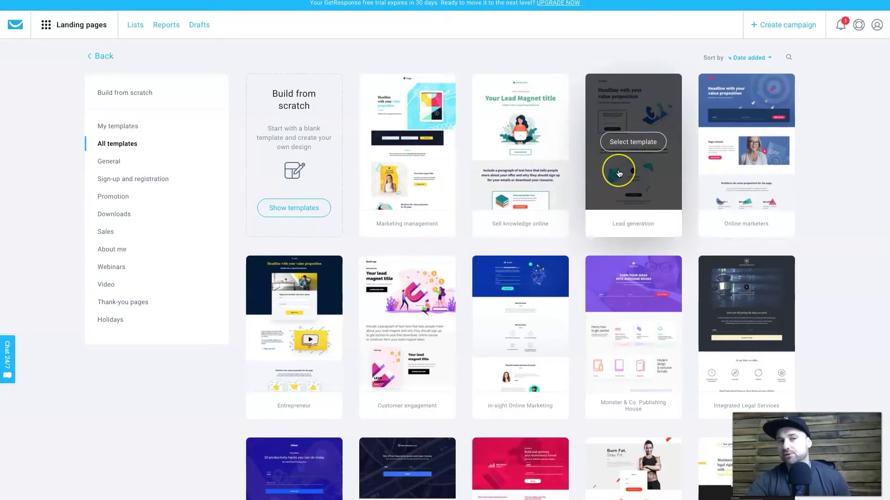
pyautogui.click(627, 145)
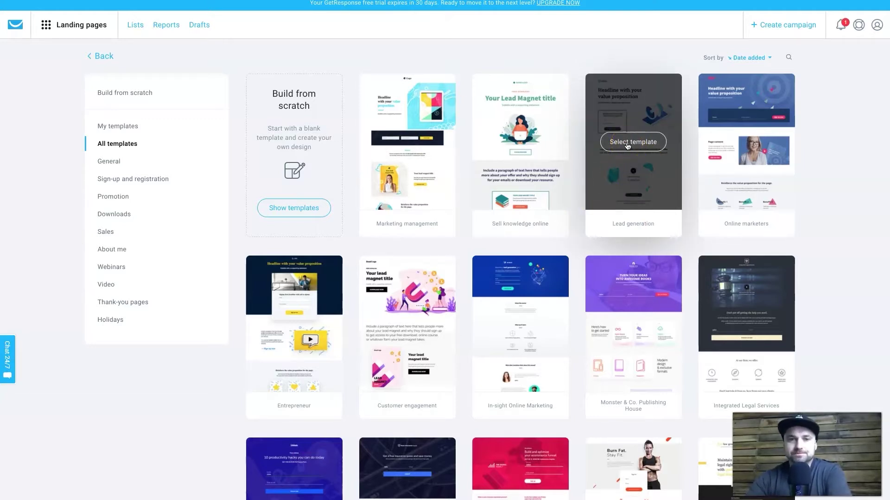
pyautogui.click(628, 146)
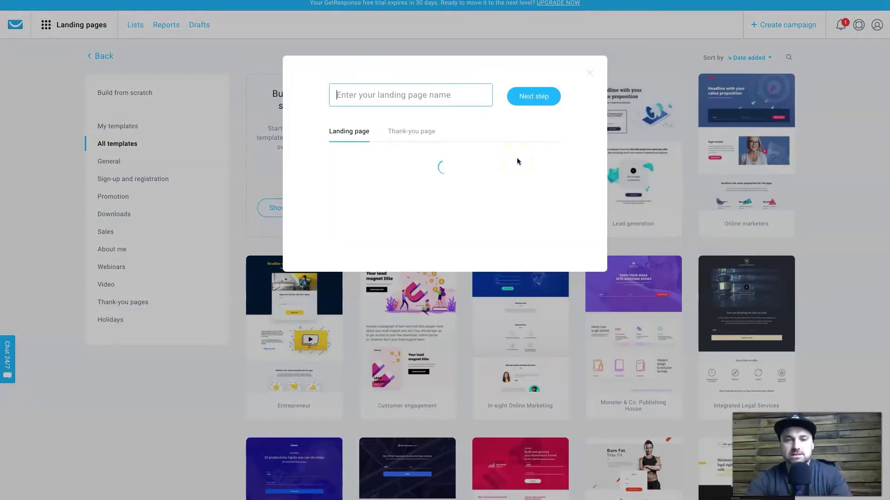
# Name the landing page "Affiliate List Download".
pyautogui.write('Simple Optin Form')
pyautogui.click(521, 146)
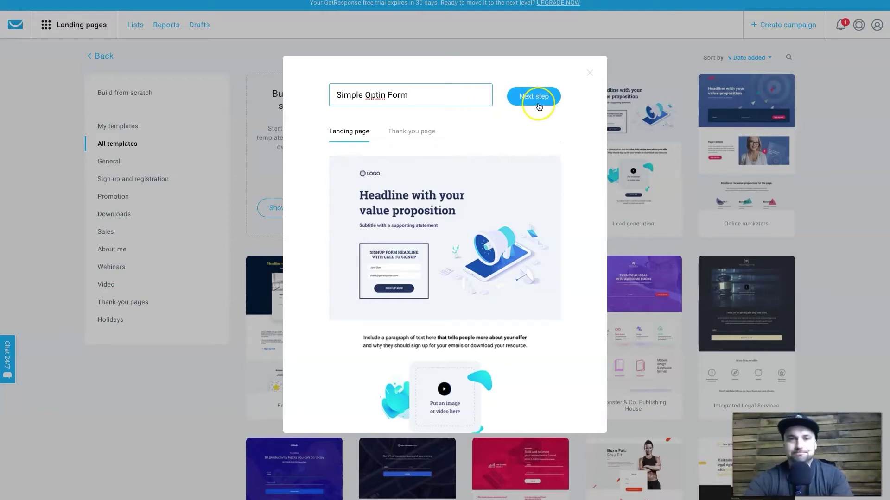
pyautogui.click(376, 96)
pyautogui.hotkey('ctrl', 'a')
pyautogui.write('Affiliate Li')
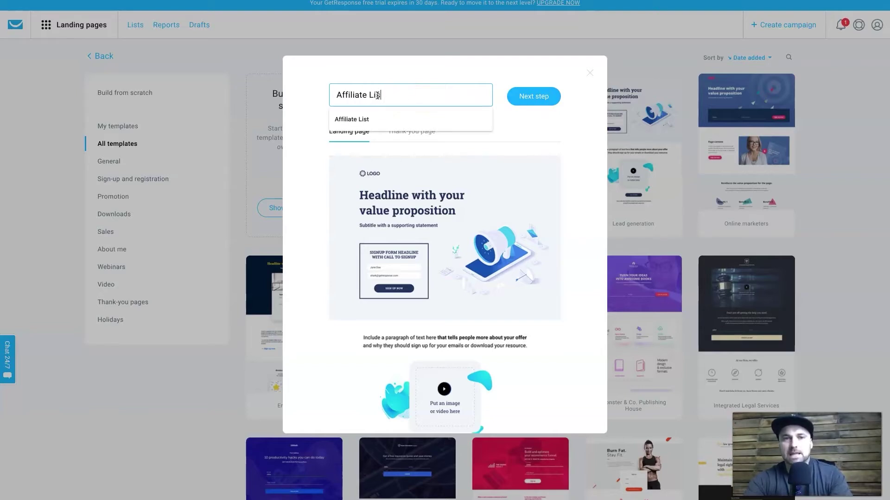
pyautogui.press('BackSpace')
pyautogui.press('BackSpace')
pyautogui.write('List Download')
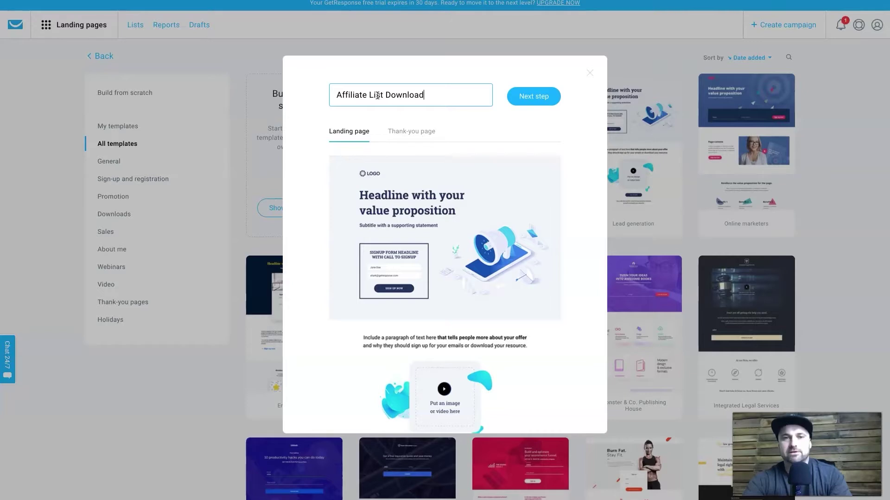
# Check the template's thank-you page preview and proceed to editing the landing page.
pyautogui.click(412, 131)
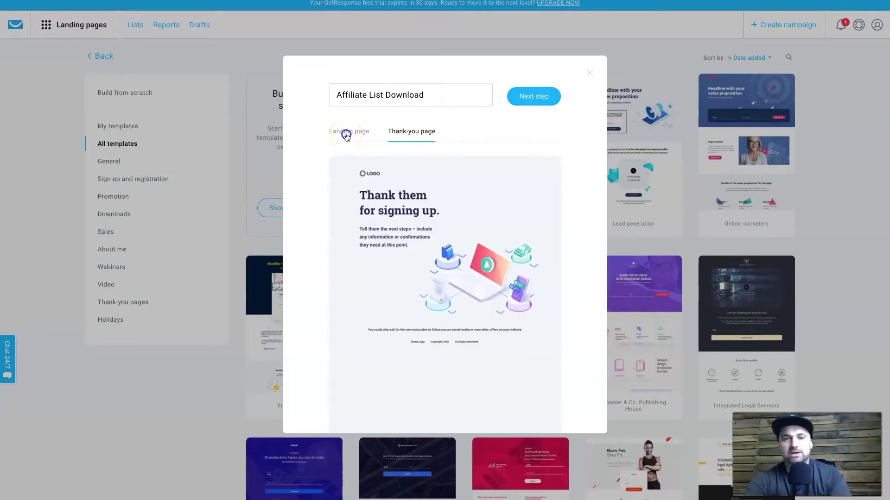
pyautogui.click(346, 133)
pyautogui.click(528, 96)
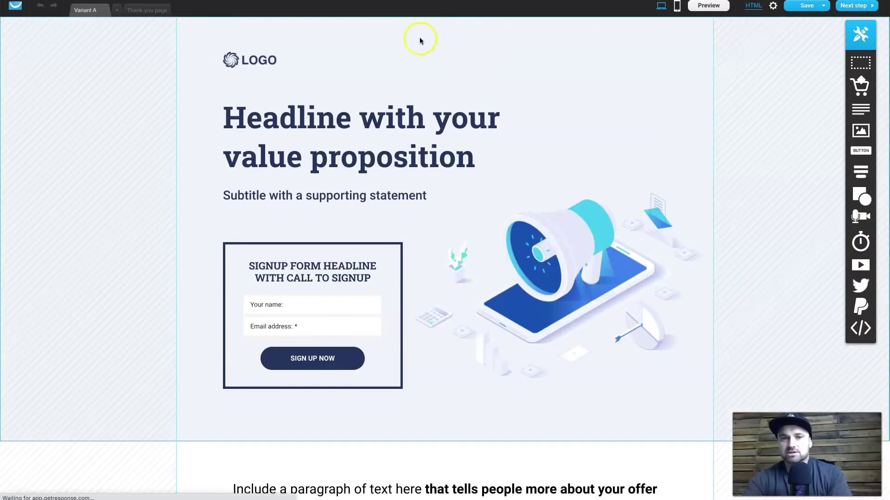
# Examine the template from the headline and signup form down to the closing argument and footer.
pyautogui.scroll(-20, 441, 310)
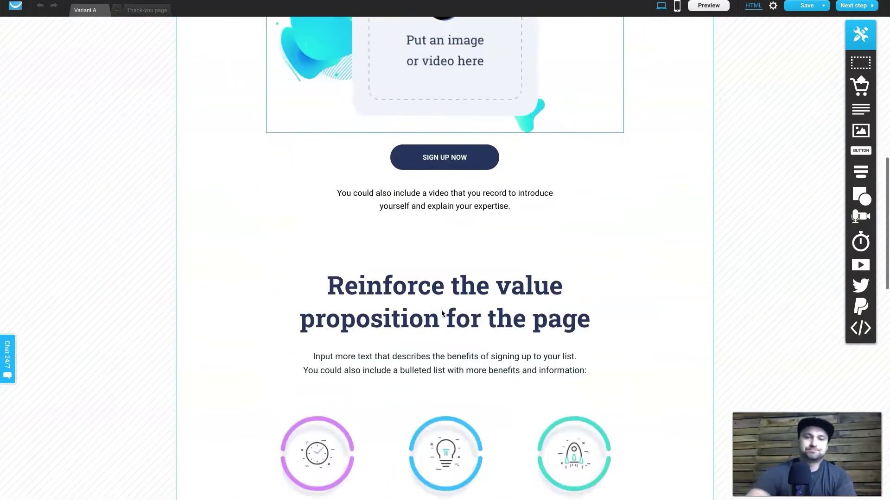
pyautogui.scroll(-10, 441, 312)
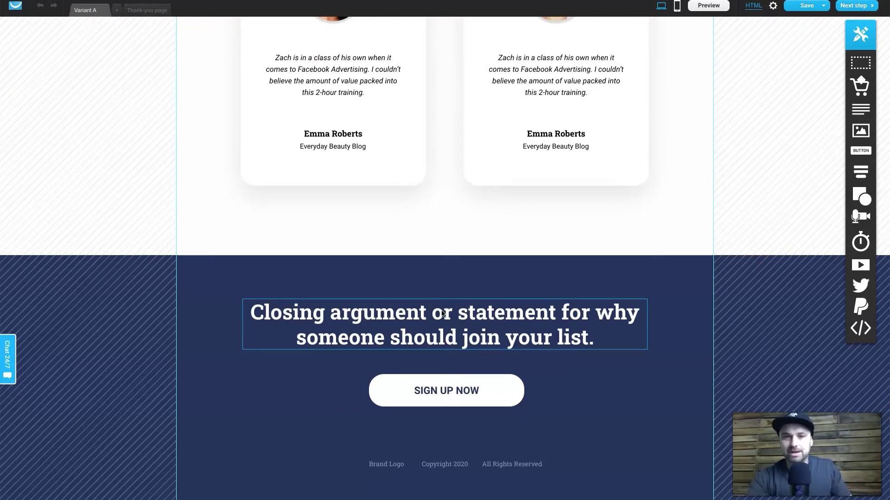
pyautogui.scroll(20, 442, 313)
pyautogui.scroll(-1, 443, 314)
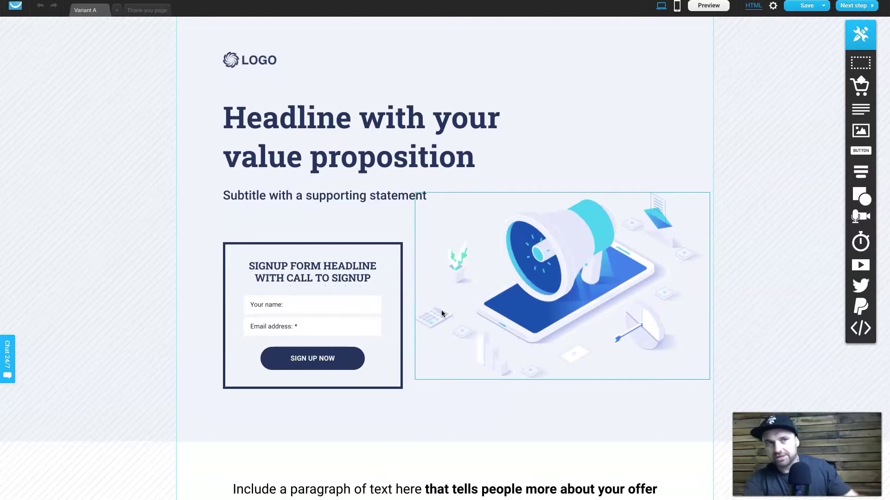
pyautogui.click(301, 308)
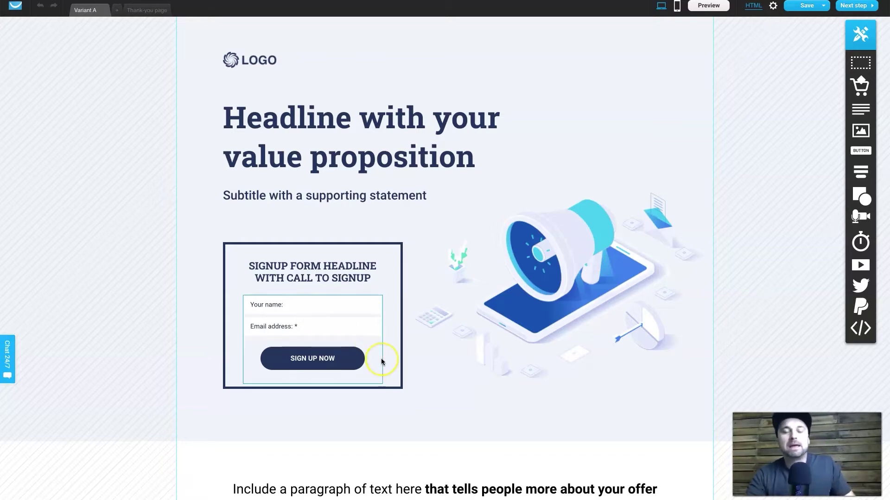
pyautogui.scroll(-1, 381, 359)
pyautogui.scroll(-1, 381, 362)
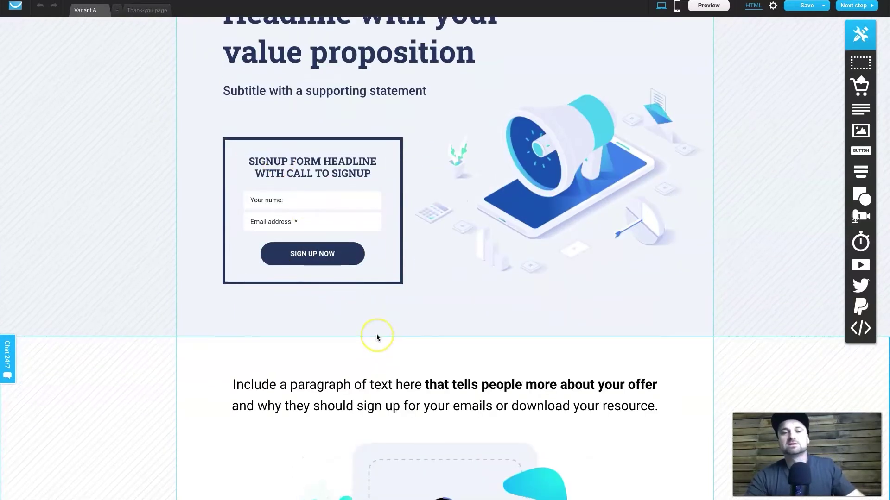
pyautogui.scroll(2, 378, 337)
pyautogui.scroll(-3, 377, 337)
pyautogui.scroll(-6, 378, 338)
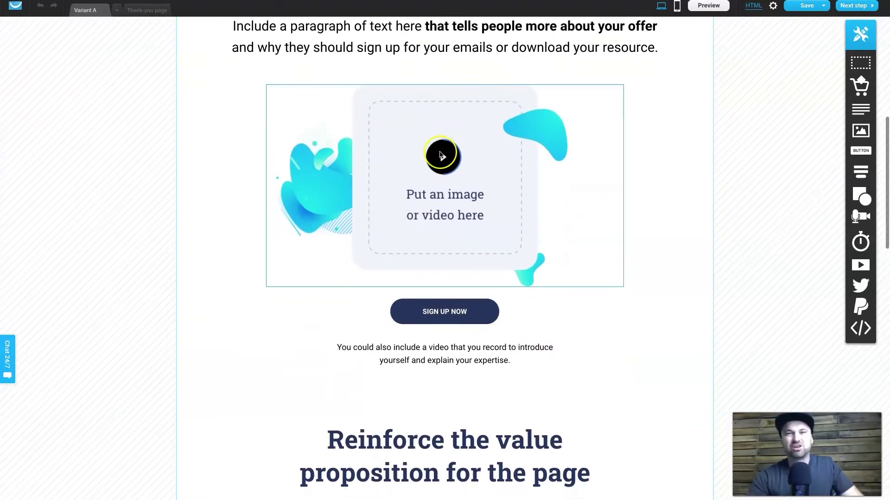
pyautogui.scroll(-1, 440, 153)
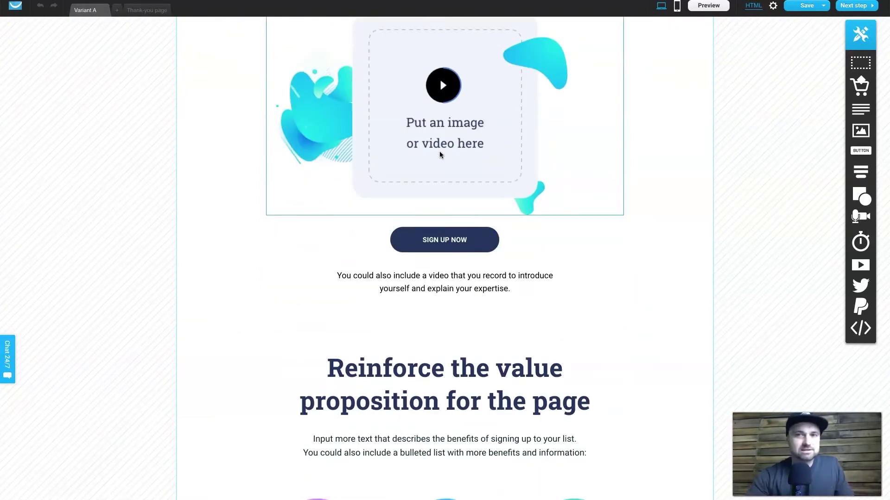
pyautogui.scroll(10, 440, 151)
pyautogui.scroll(-2, 439, 151)
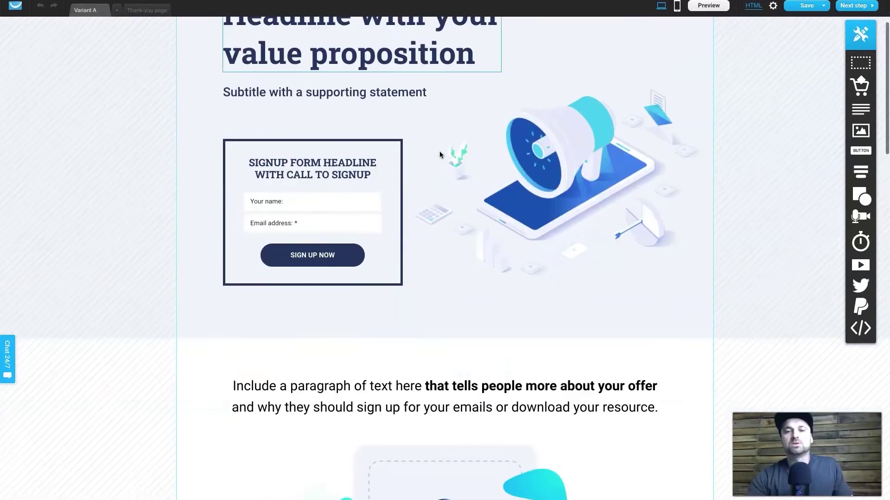
pyautogui.scroll(-1, 439, 154)
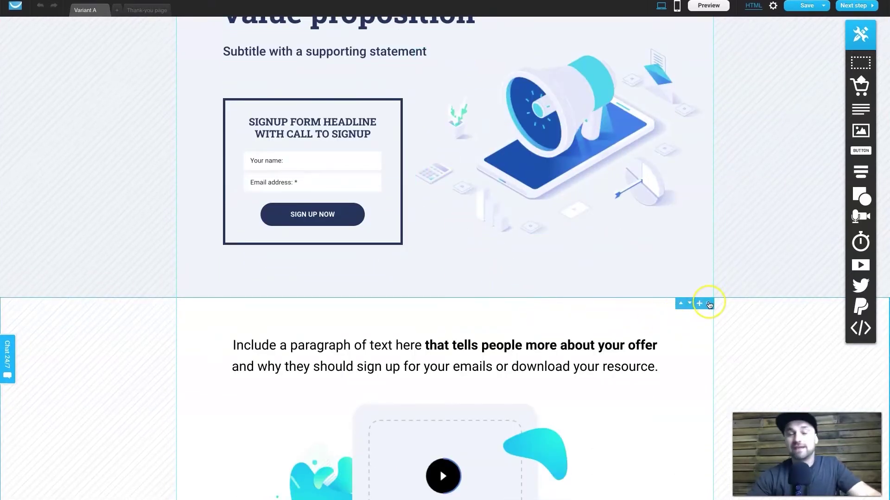
# Delete every section below the hero: the offer paragraph with media, value proposition, testimonials, and closing argument.
pyautogui.click(709, 304)
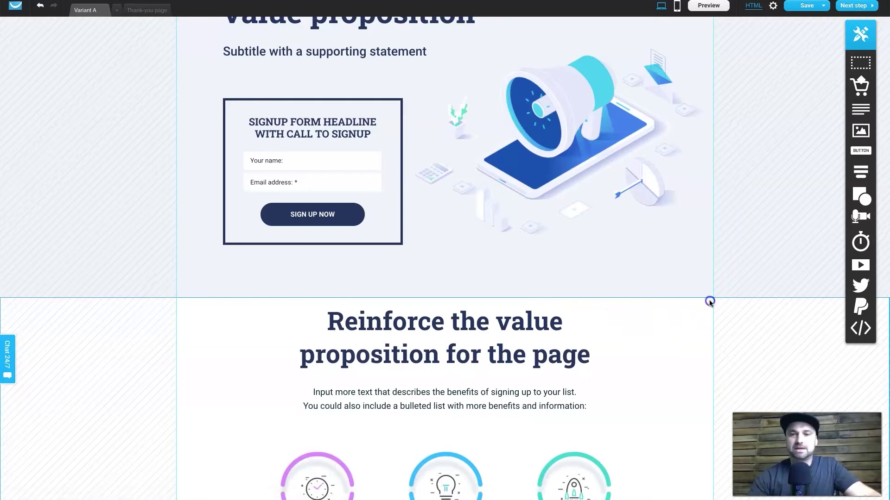
pyautogui.click(711, 304)
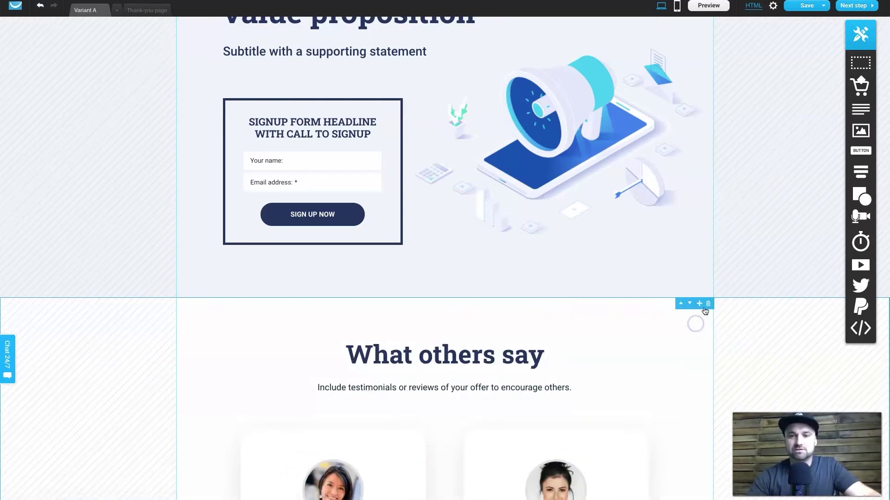
pyautogui.click(708, 305)
pyautogui.click(708, 304)
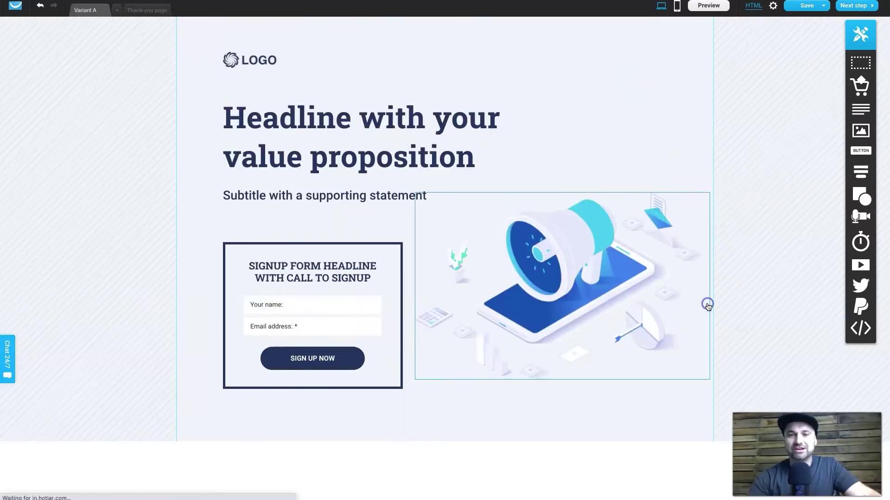
# Extend the hero section downward and add a text box in the empty space below the signup form and illustration.
pyautogui.click(454, 435)
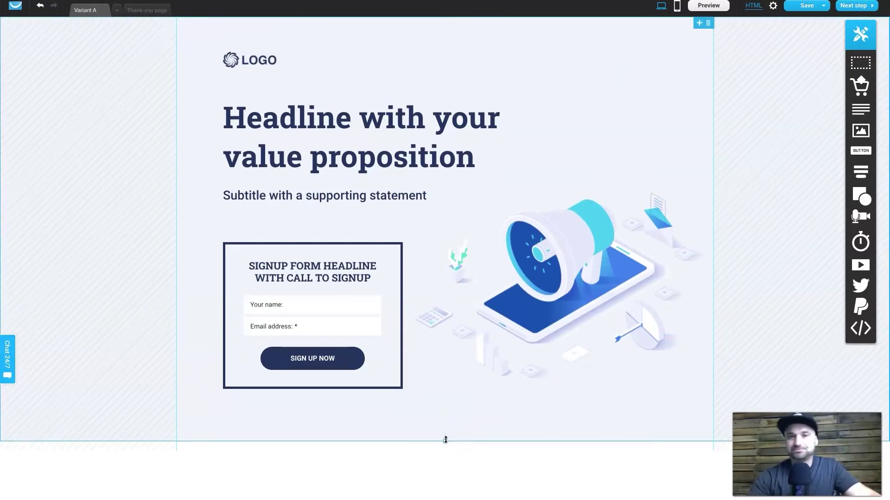
pyautogui.moveTo(445, 439); pyautogui.dragTo(447, 467)
pyautogui.click(474, 387)
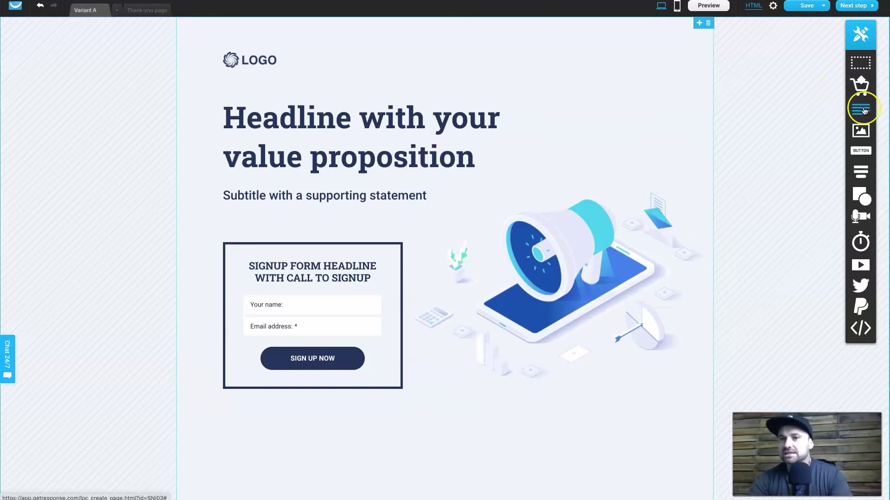
pyautogui.moveTo(863, 110); pyautogui.dragTo(440, 478)
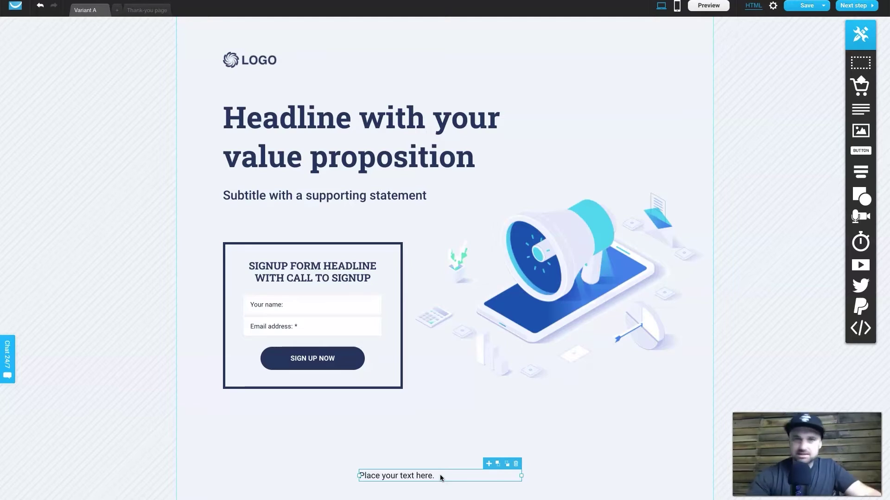
pyautogui.click(409, 474)
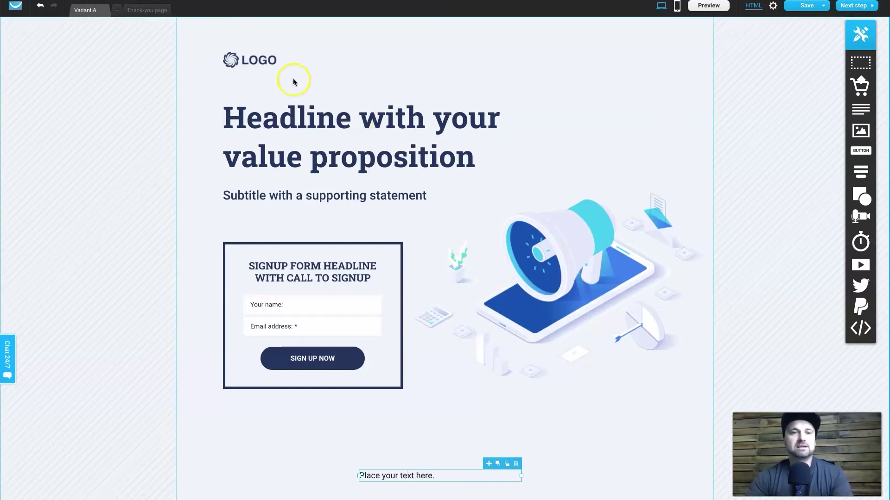
# Delete the placeholder logo above the headline.
pyautogui.click(273, 57)
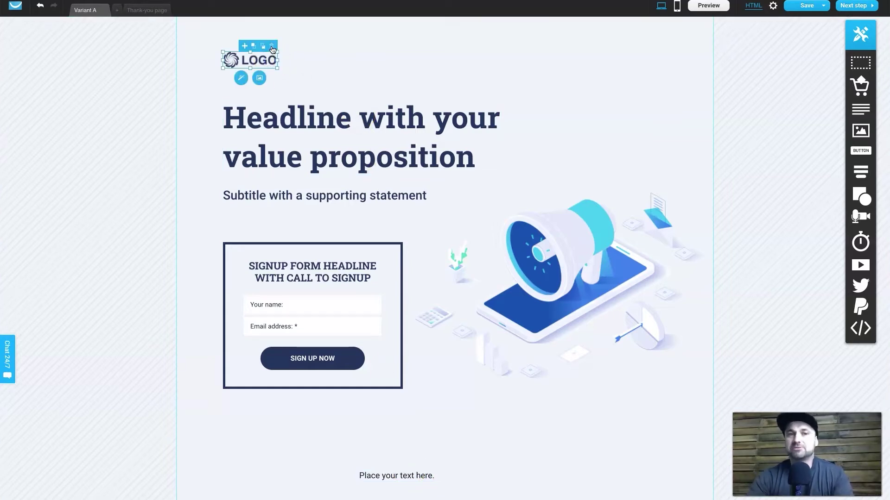
pyautogui.click(272, 46)
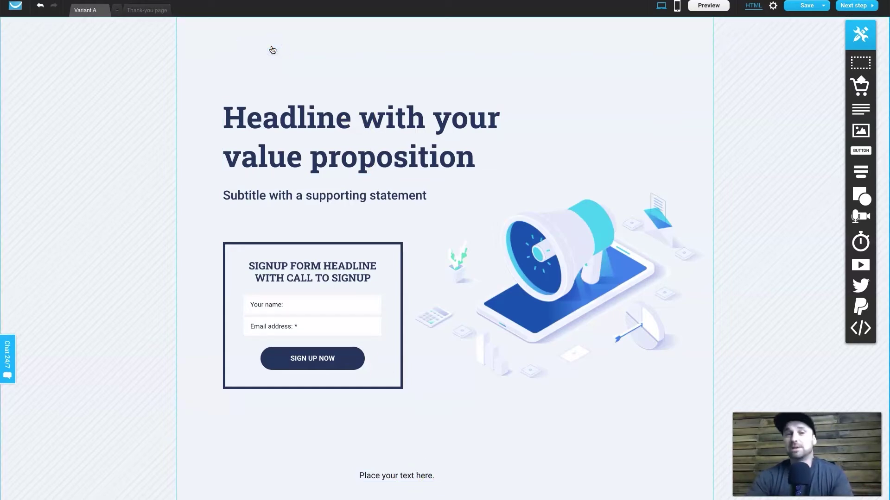
# Replace the headline with "Download My Top Recomendations for Affiliate Programs" and widen its text box toward the illustration.
pyautogui.click(324, 120)
pyautogui.click(327, 122)
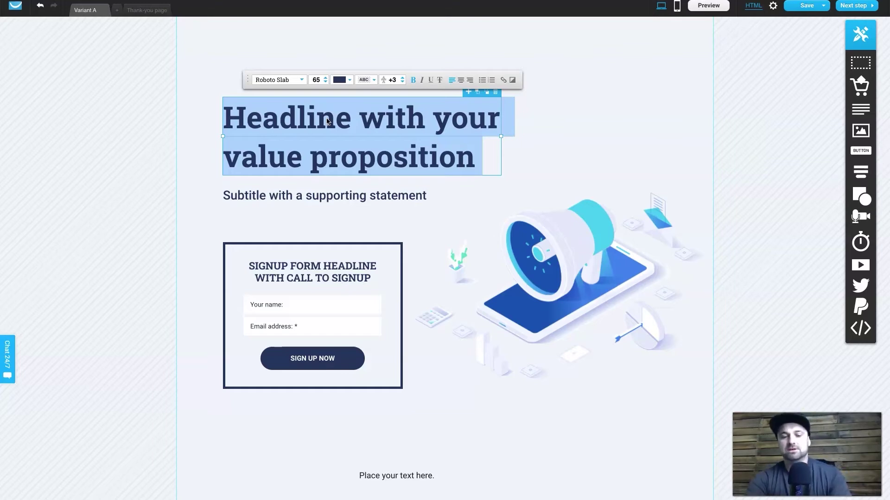
pyautogui.write('Download My')
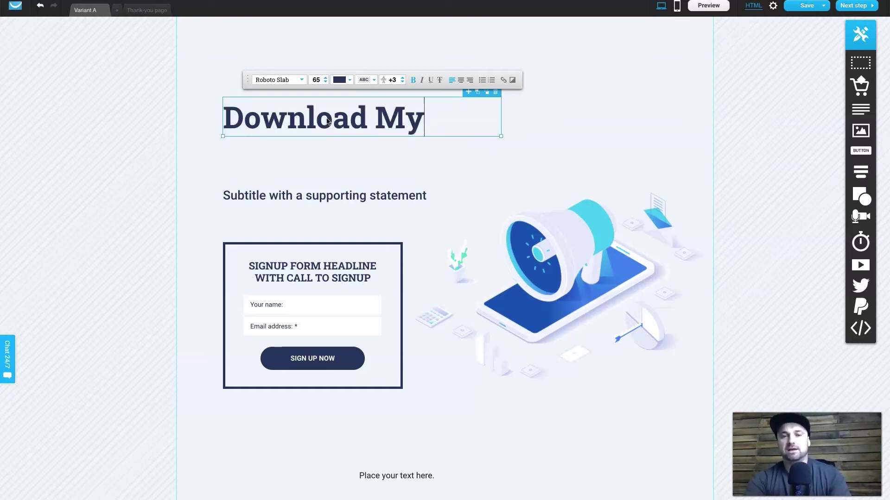
pyautogui.write(' Top Recome')
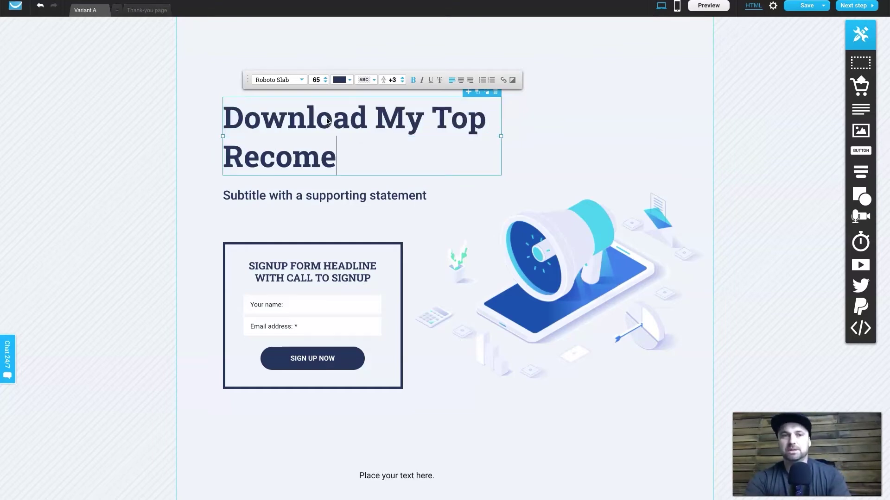
pyautogui.write('ndations for Affiliate ')
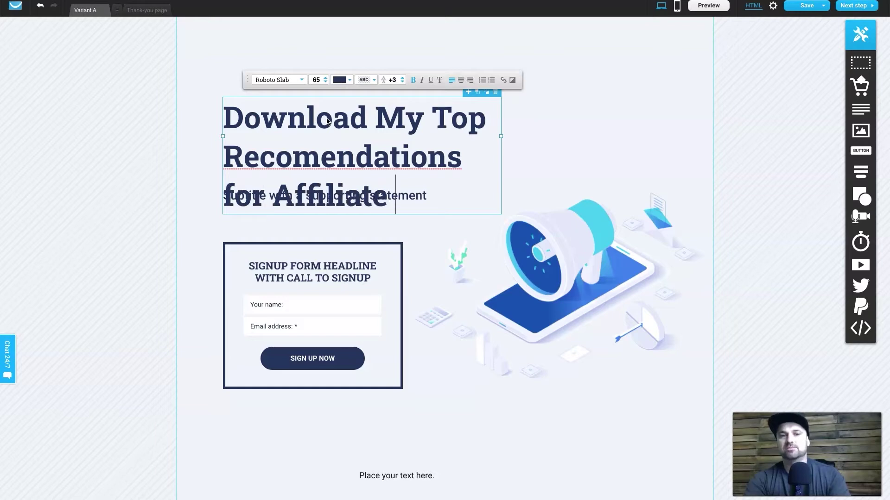
pyautogui.write('Programs')
pyautogui.moveTo(501, 136); pyautogui.dragTo(608, 138)
# Reduce the main headline's font size to 46.
pyautogui.tripleClick(369, 140)
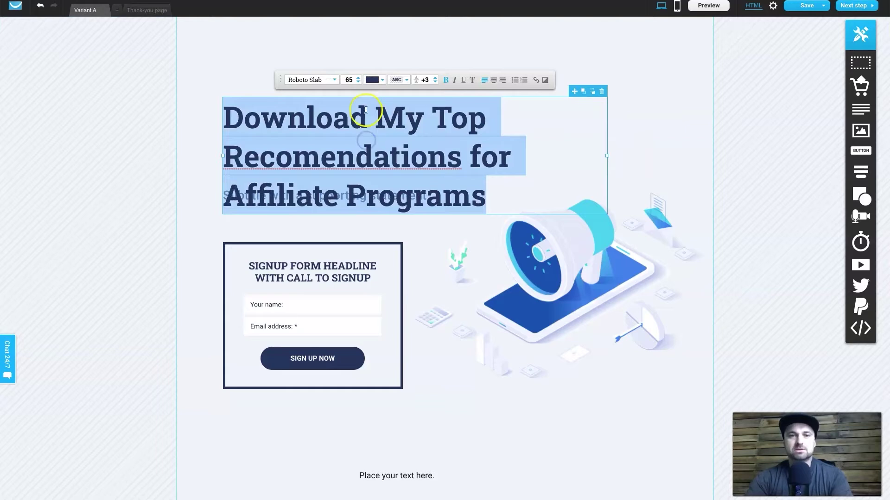
pyautogui.click(359, 82)
pyautogui.click(358, 83)
pyautogui.click(359, 83)
pyautogui.click(359, 82)
pyautogui.click(358, 83)
pyautogui.click(358, 82)
pyautogui.click(359, 83)
pyautogui.click(358, 82)
pyautogui.click(358, 82)
pyautogui.click(359, 83)
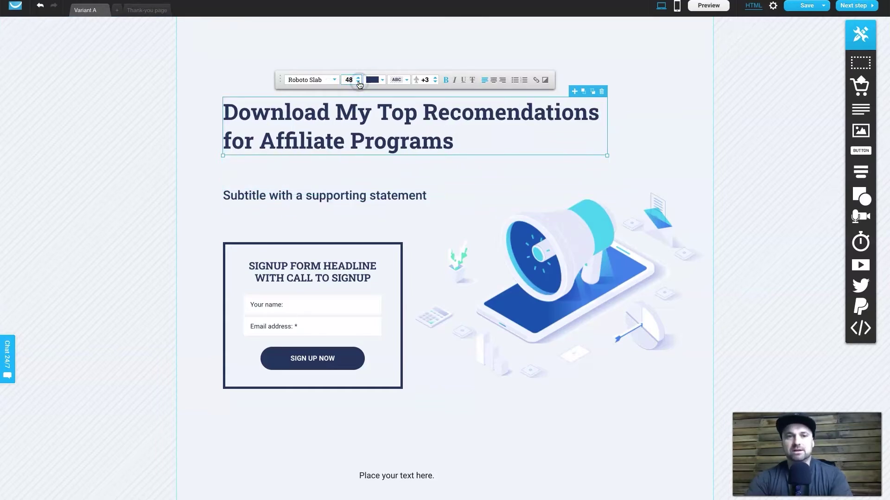
pyautogui.click(359, 82)
pyautogui.click(359, 82)
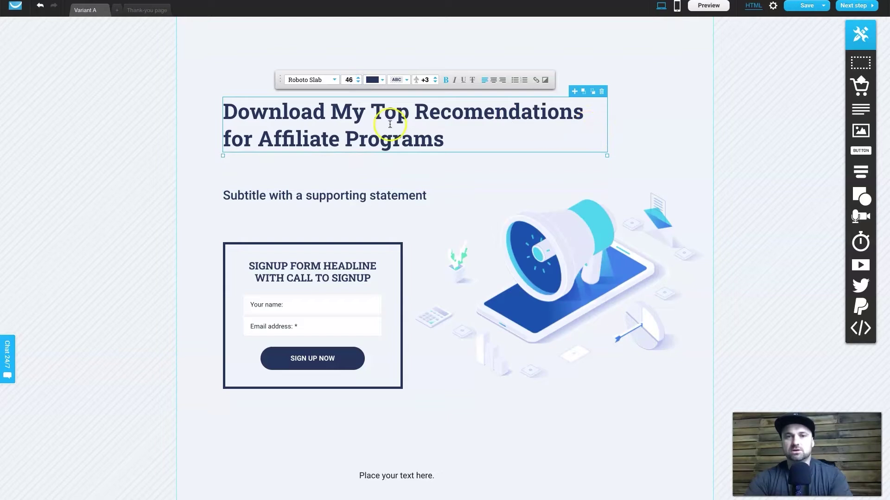
# Reword the headline to "Download The List Of My Top Recommendations for Affiliate Programs" and narrow its text box.
pyautogui.click(358, 137)
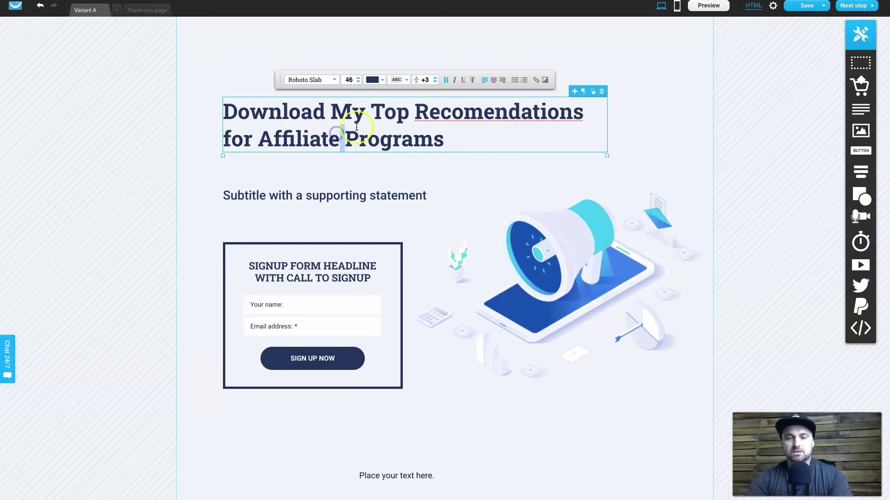
pyautogui.click(337, 111)
pyautogui.write('The List Of')
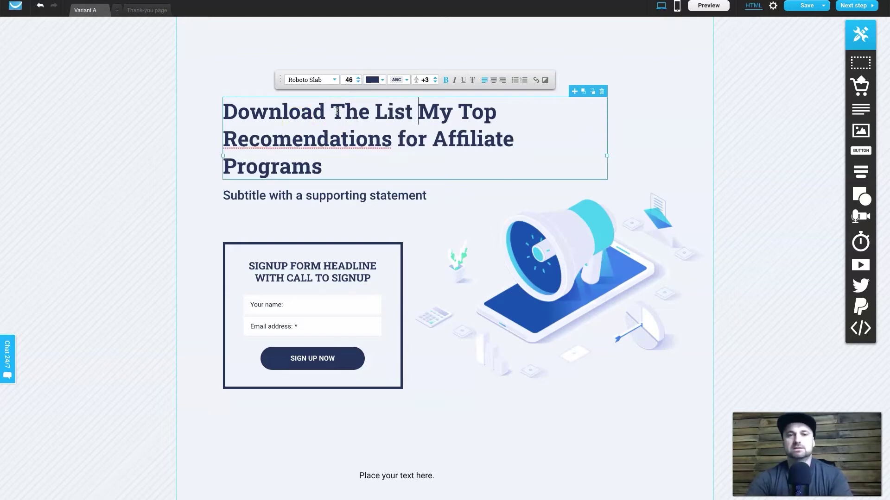
pyautogui.click(338, 143)
pyautogui.click(274, 143)
pyautogui.click(286, 139)
pyautogui.write('m')
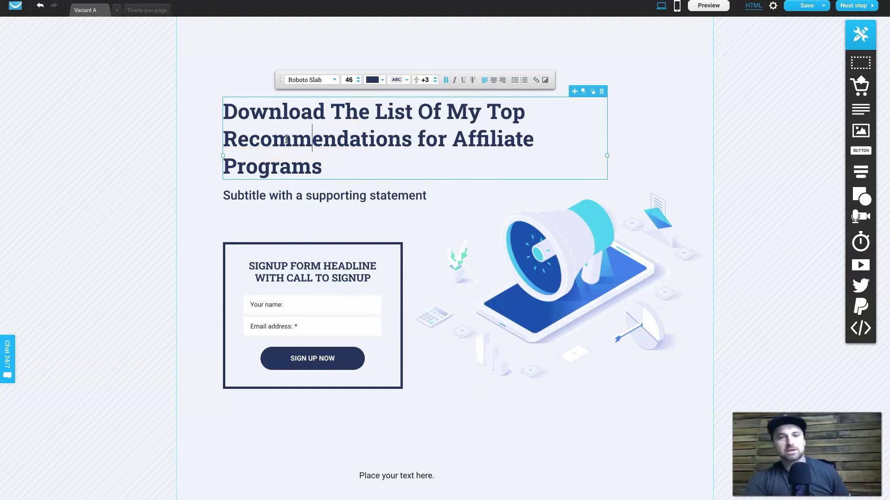
pyautogui.click(398, 149)
pyautogui.moveTo(607, 155); pyautogui.dragTo(523, 151)
# Replace the subtitle with "Enter Your Name And Email To Get Sent The Affiliate List".
pyautogui.tripleClick(351, 195)
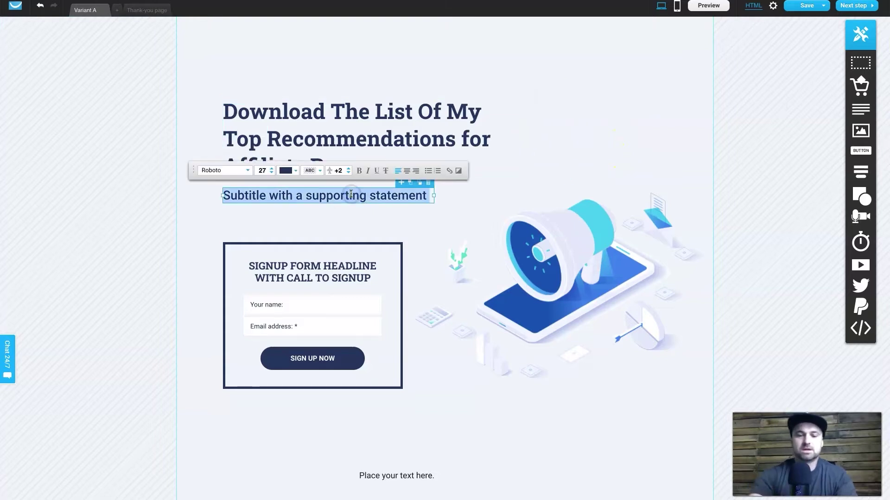
pyautogui.write('er Your Name And Email To')
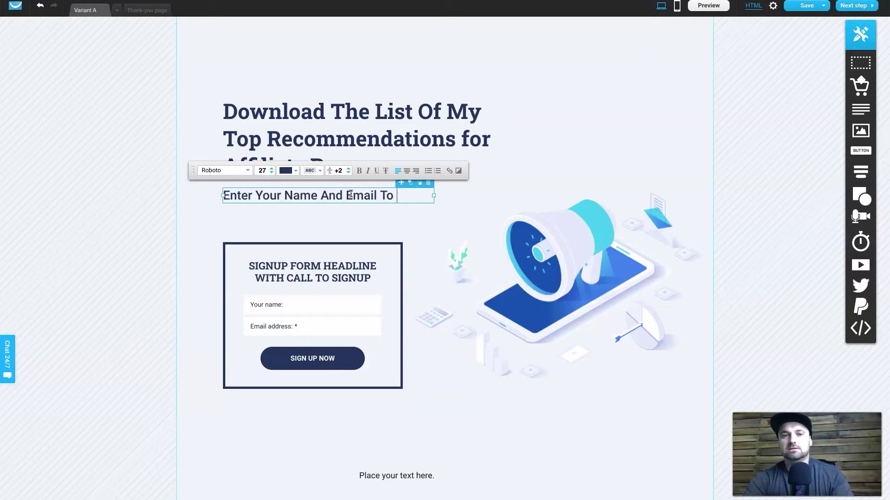
pyautogui.write('Sent The Affiliate List')
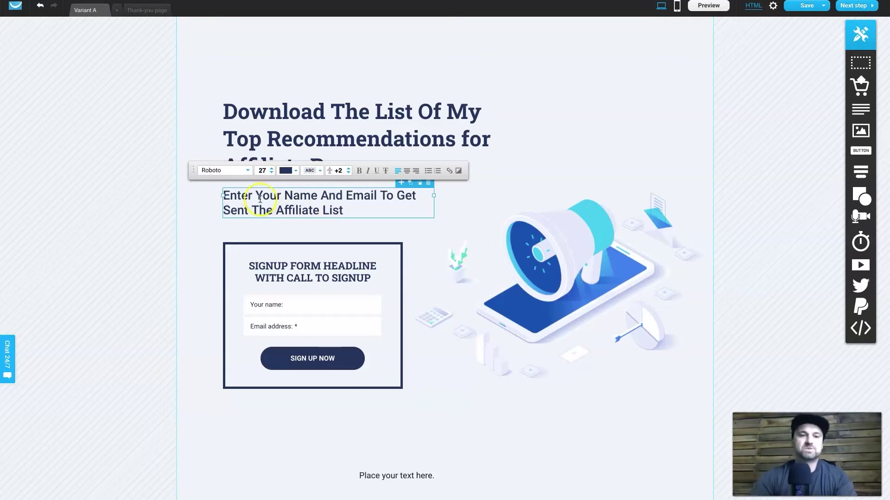
pyautogui.click(181, 222)
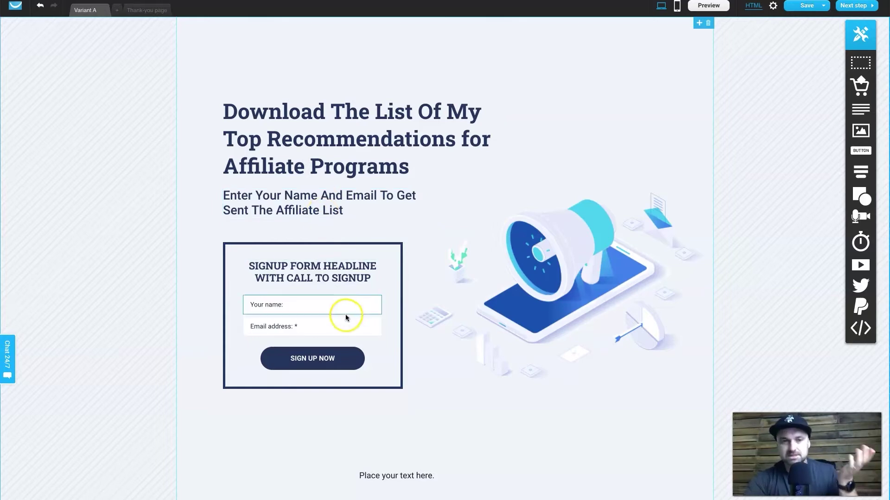
# Set the border radius of the signup button to 5 on all four corners.
pyautogui.click(324, 354)
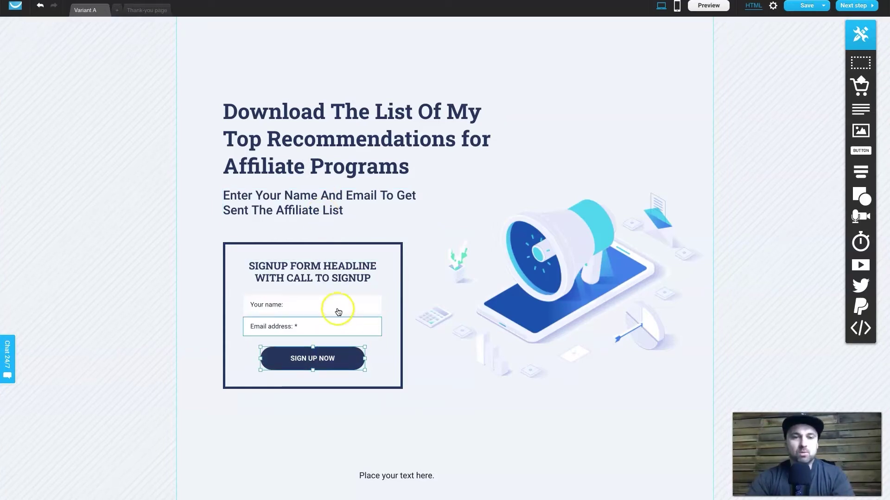
pyautogui.doubleClick(356, 361)
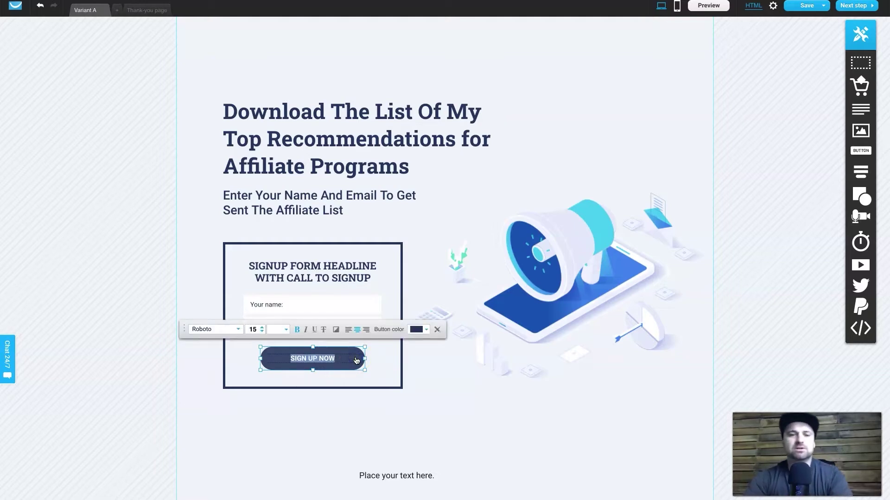
pyautogui.click(438, 331)
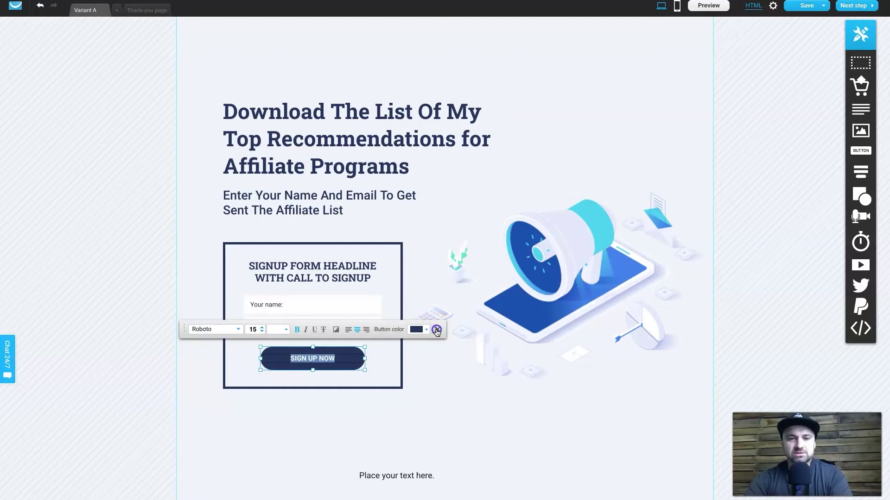
pyautogui.click(274, 217)
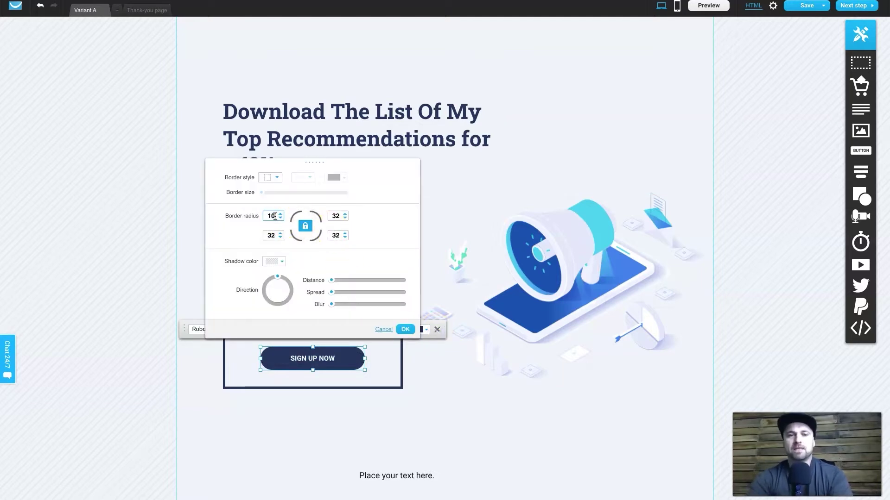
pyautogui.click(305, 229)
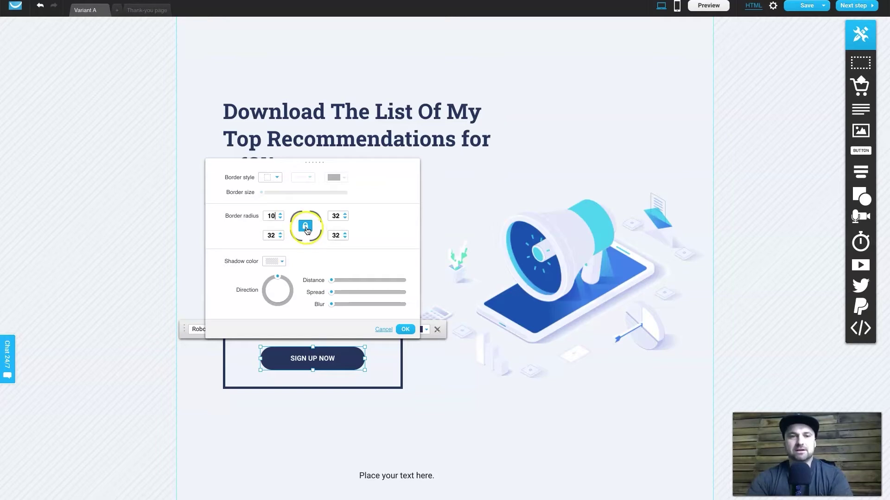
pyautogui.click(278, 226)
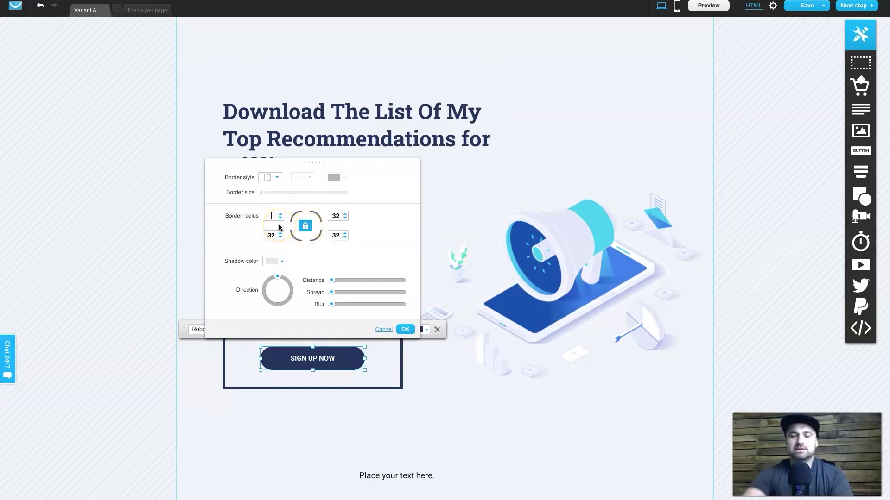
pyautogui.click(305, 226)
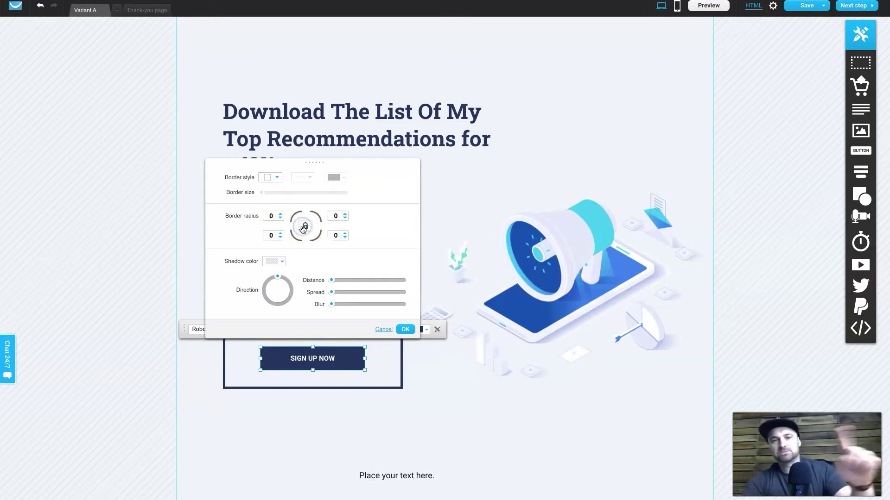
pyautogui.click(301, 227)
pyautogui.click(269, 217)
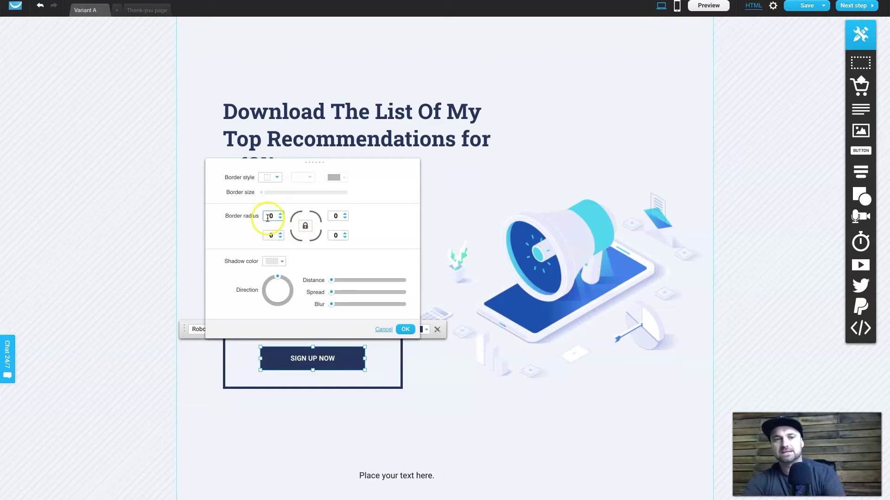
pyautogui.press('BackSpace')
pyautogui.write('4')
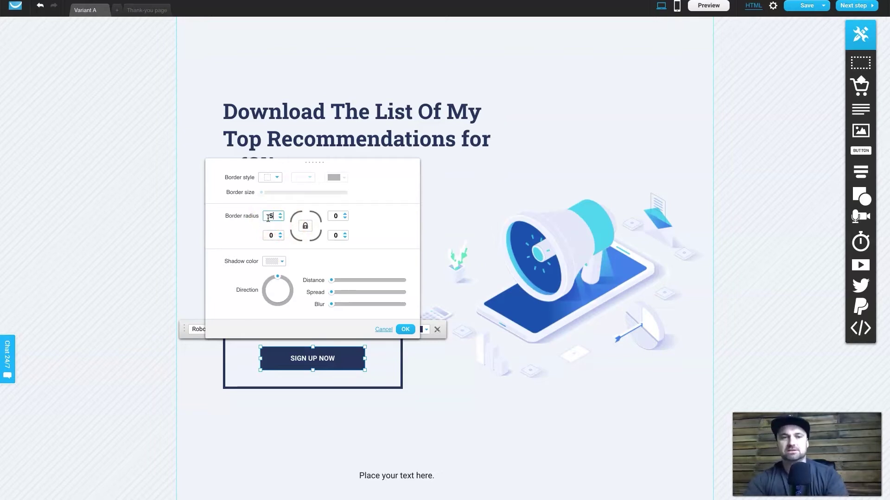
pyautogui.click(302, 225)
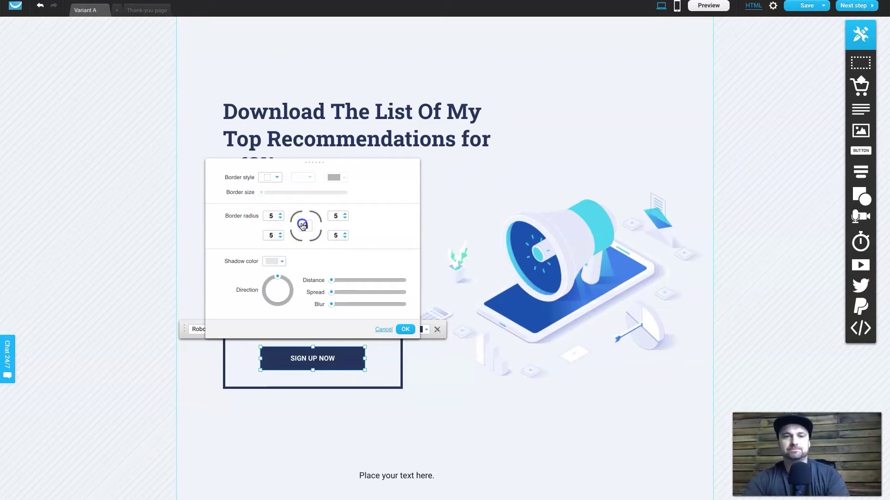
pyautogui.click(407, 329)
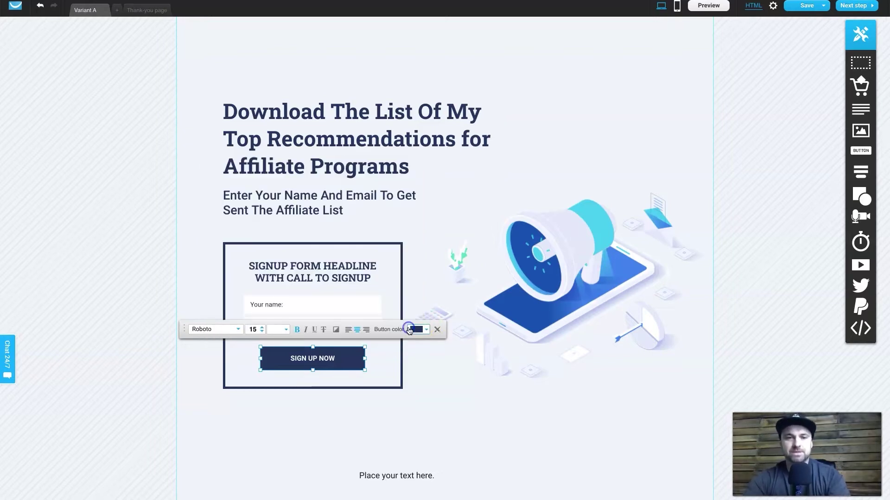
# Widen the signup button to match the form fields and place it directly below the email address field.
pyautogui.click(383, 362)
pyautogui.moveTo(350, 367)
pyautogui.mouseDown()
pyautogui.moveTo(333, 360)
pyautogui.moveTo(383, 351)
pyautogui.mouseUp()
pyautogui.click(345, 357)
pyautogui.click(389, 379)
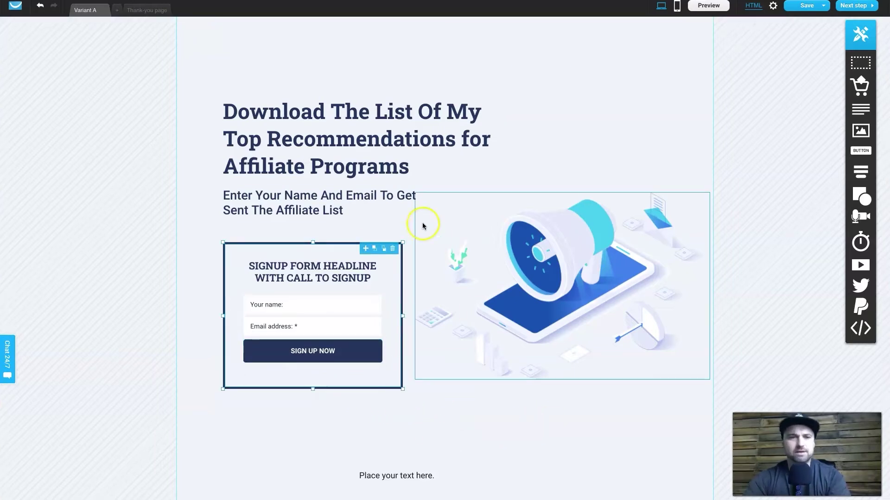
pyautogui.click(315, 305)
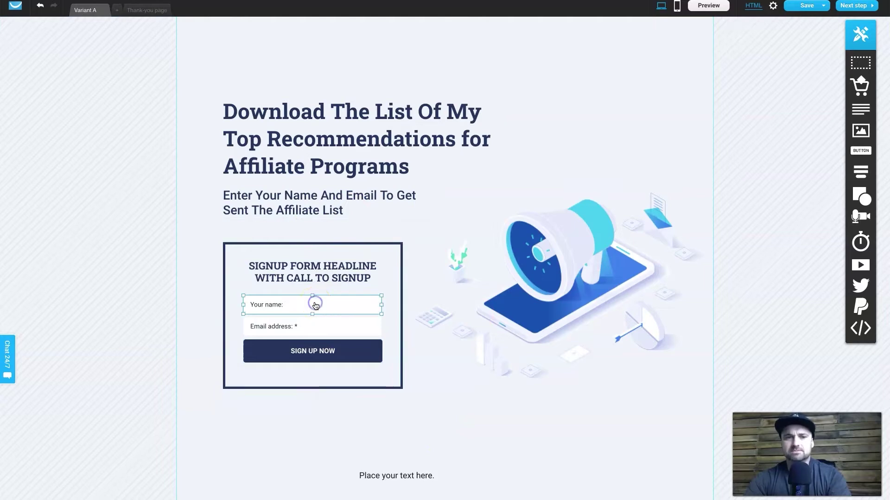
pyautogui.doubleClick(356, 267)
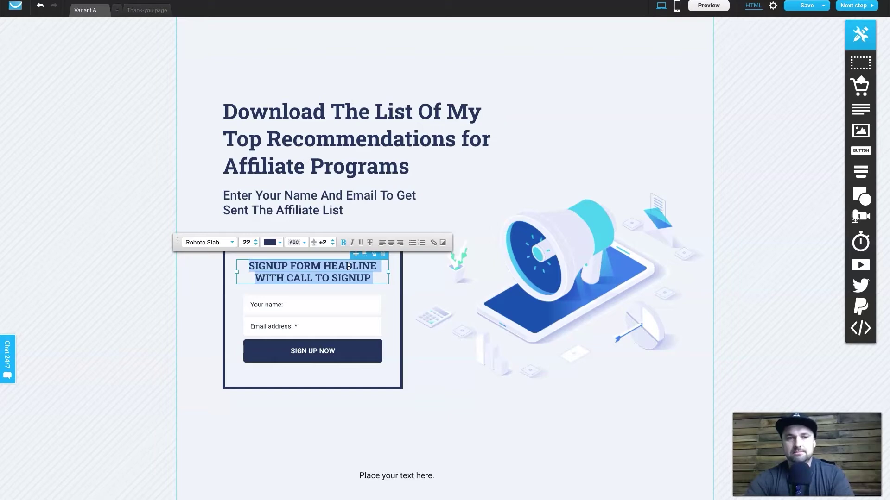
pyautogui.write('Downl')
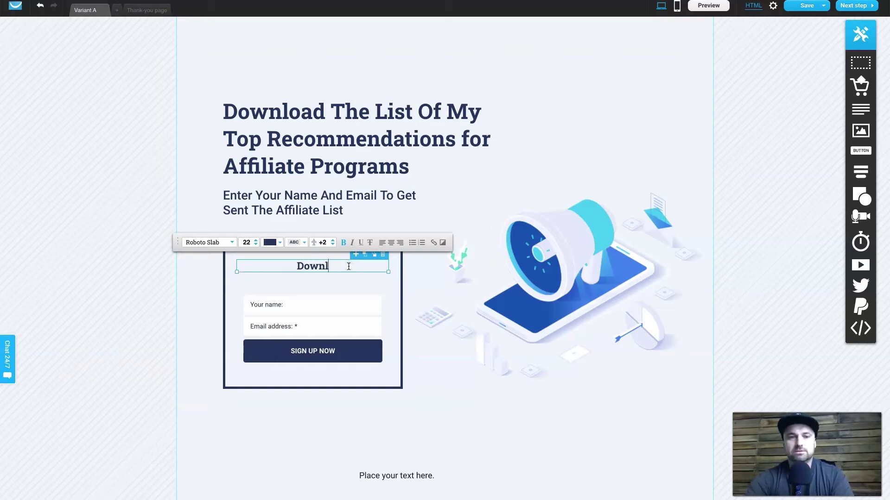
pyautogui.write('oad The Affiliate List')
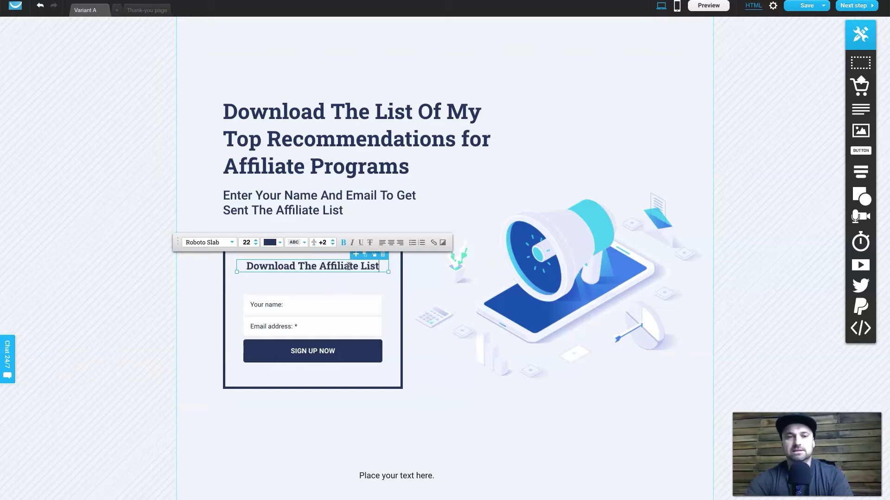
# Replace the signup form headline with "We'll Send The Affiliate List To Your Provided Information".
pyautogui.tripleClick(349, 266)
pyautogui.write("We'll ")
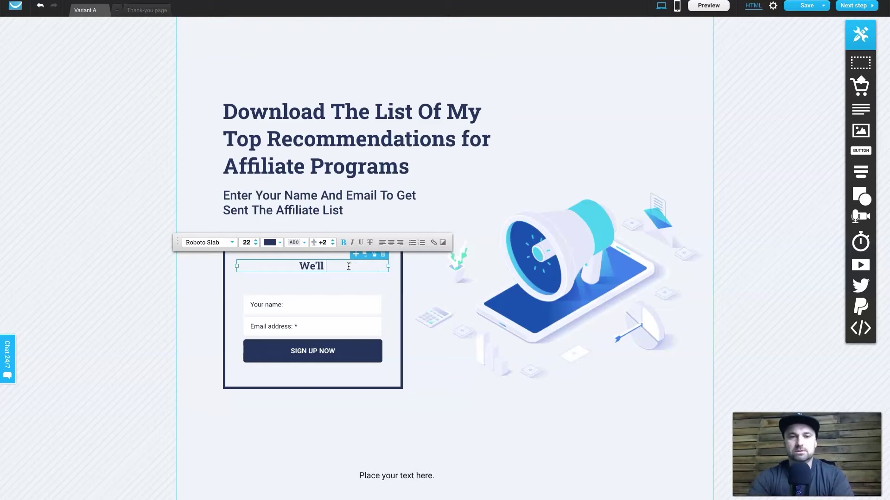
pyautogui.write('Send The Affi')
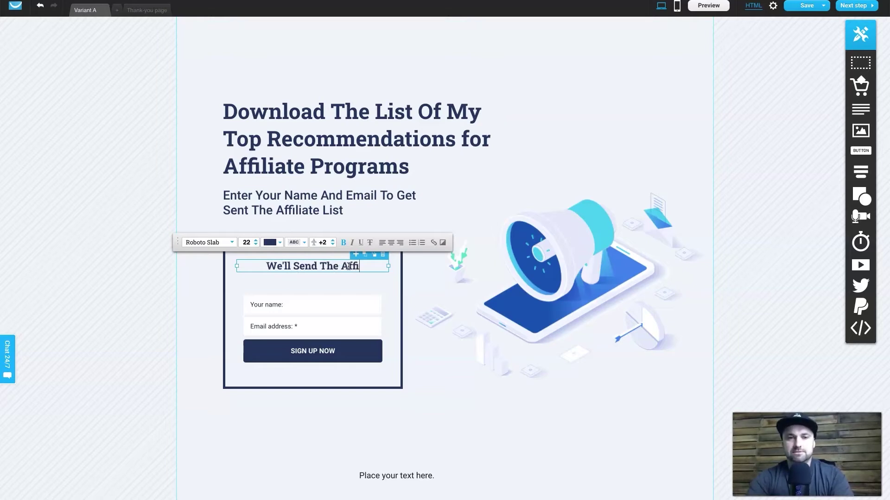
pyautogui.write('liate List To ')
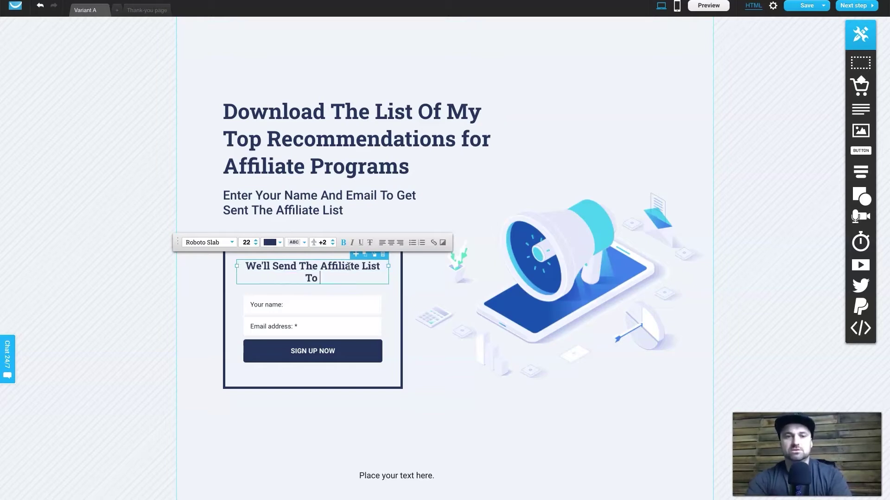
pyautogui.write('Your Provided Information')
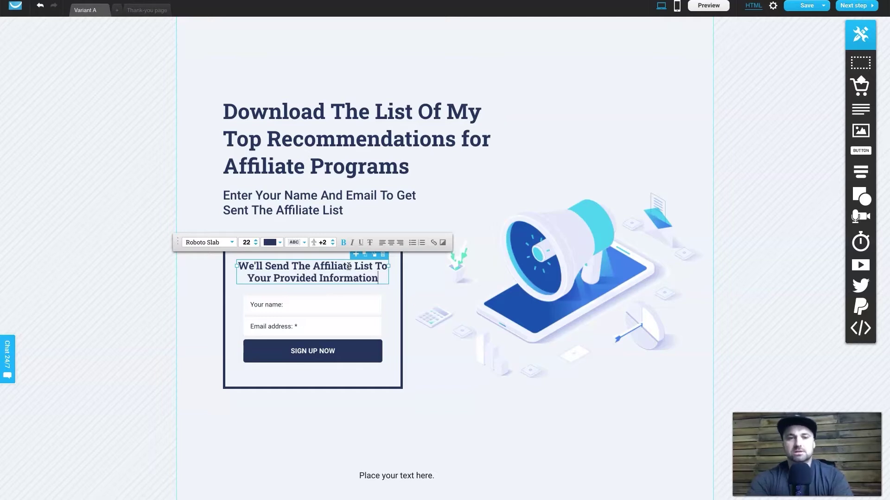
pyautogui.click(366, 433)
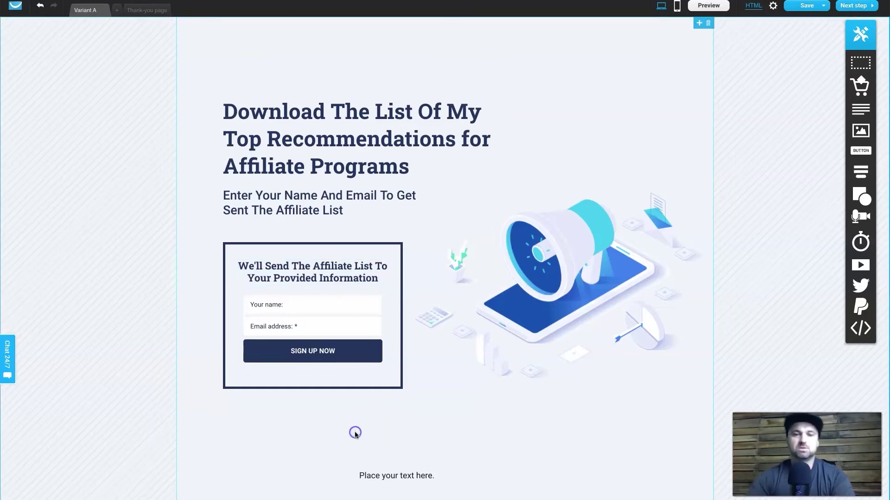
pyautogui.click(274, 343)
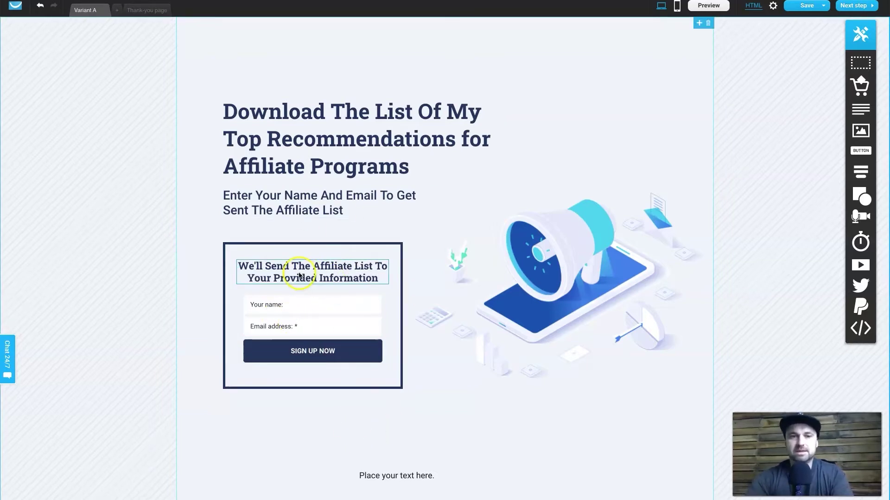
pyautogui.click(294, 333)
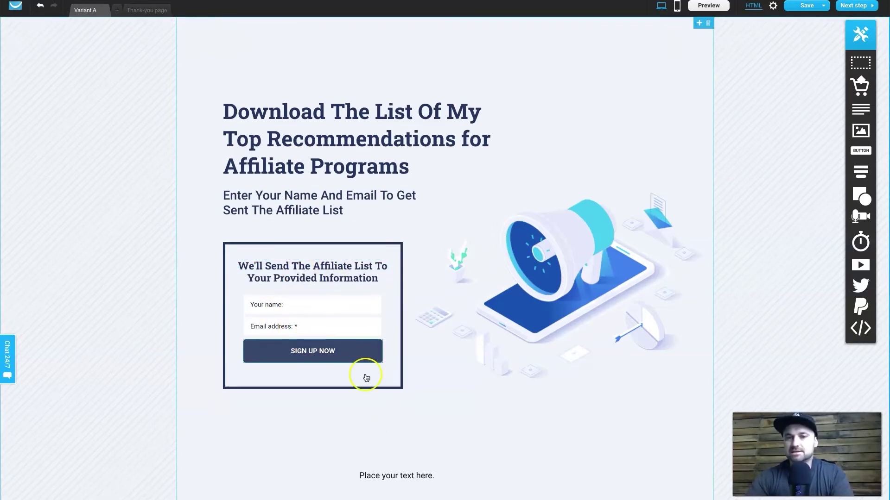
pyautogui.click(408, 476)
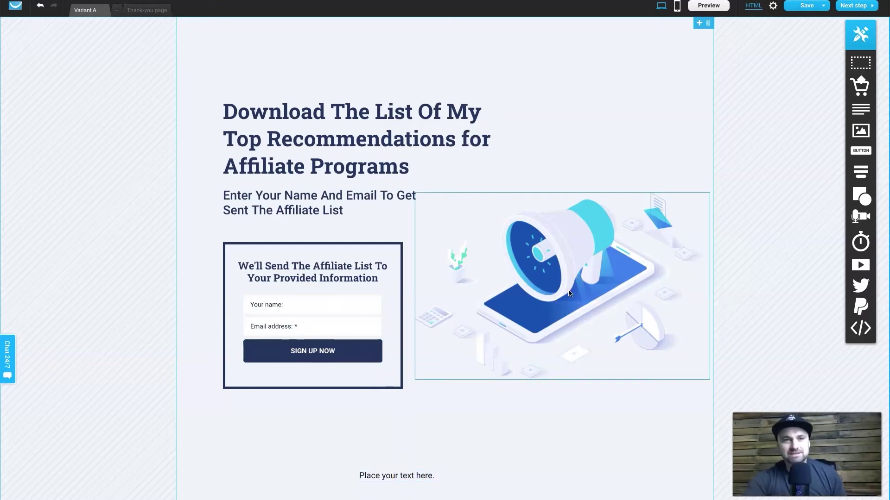
pyautogui.doubleClick(431, 473)
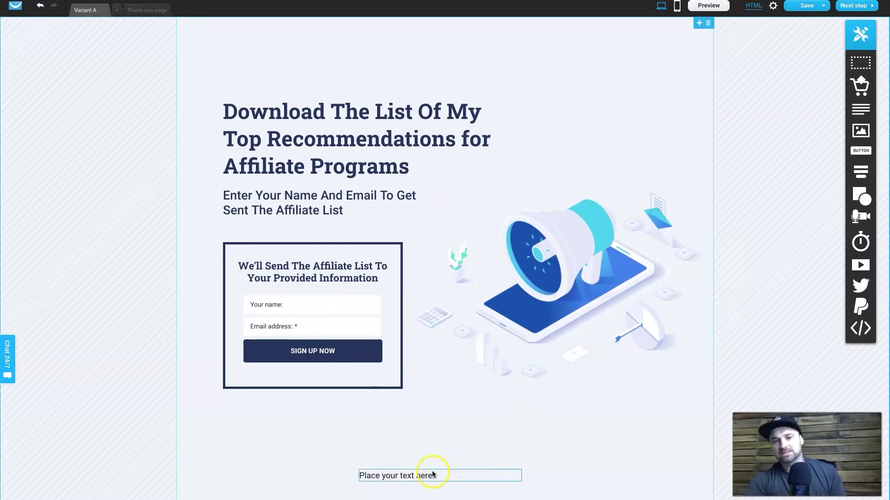
# Replace the placeholder footer text with "Privacy Policy | Terms and Conditions" and center it.
pyautogui.click(384, 455)
pyautogui.click(384, 454)
pyautogui.click(384, 455)
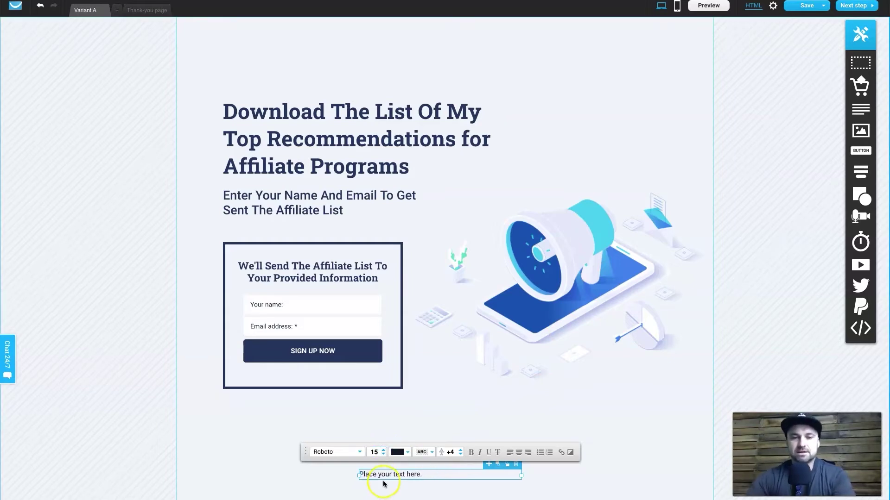
pyautogui.doubleClick(395, 475)
pyautogui.write('Privacy Policy | Terms and Conditions')
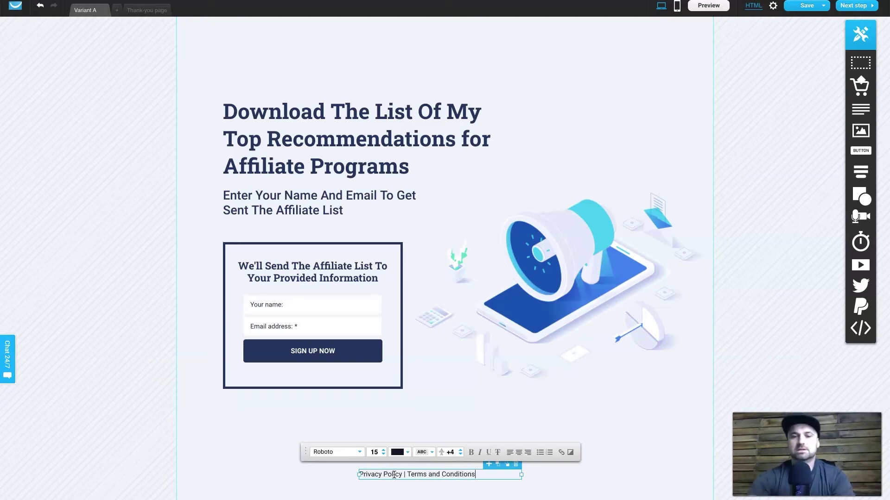
pyautogui.click(519, 452)
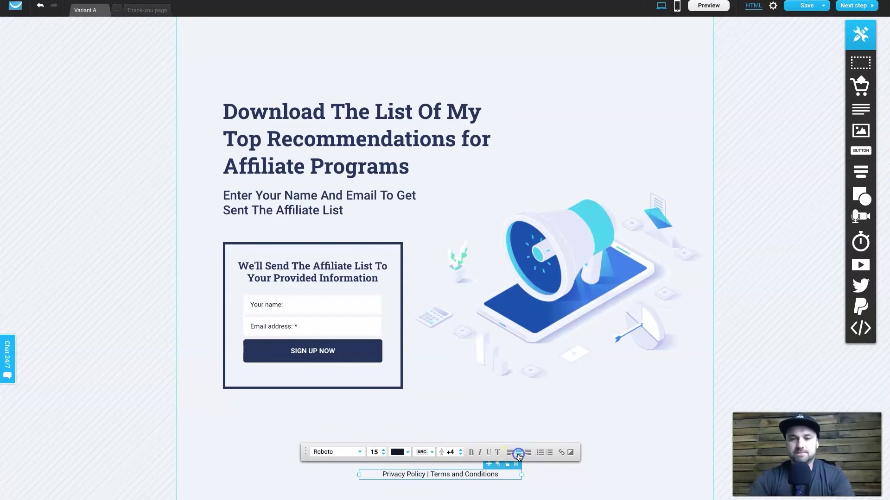
pyautogui.moveTo(425, 474); pyautogui.dragTo(366, 474)
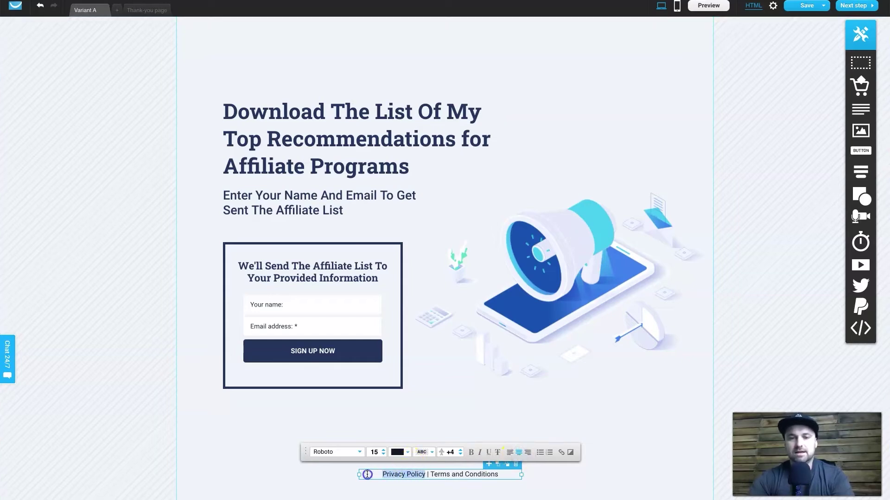
pyautogui.click(559, 452)
pyautogui.click(459, 376)
pyautogui.write('www.legitmar')
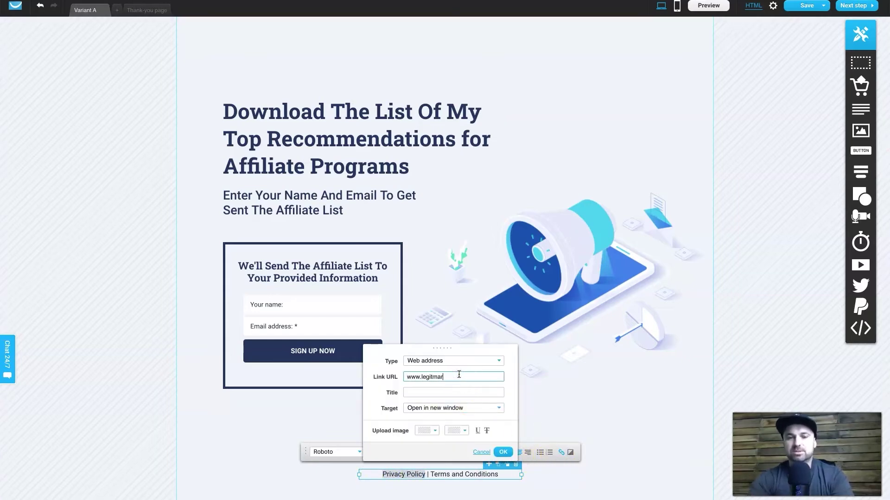
pyautogui.write('ketingreviews.com/privacy-policy')
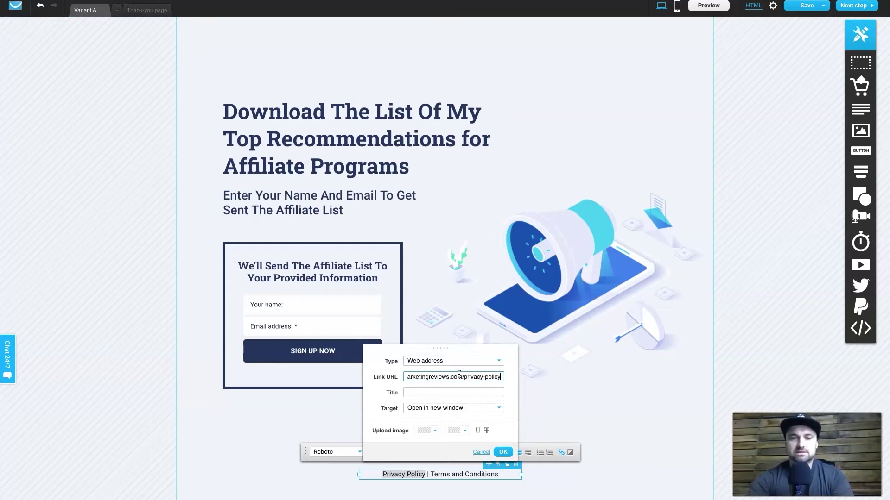
pyautogui.click(503, 453)
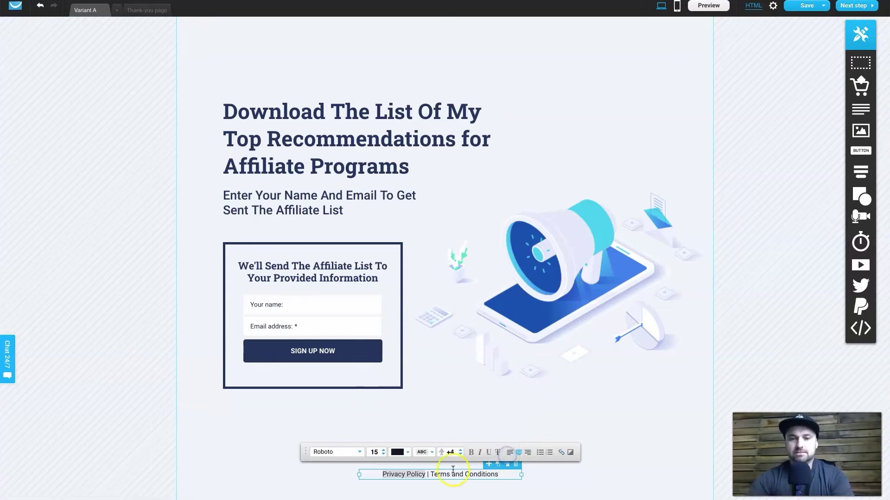
pyautogui.click(471, 452)
pyautogui.click(430, 474)
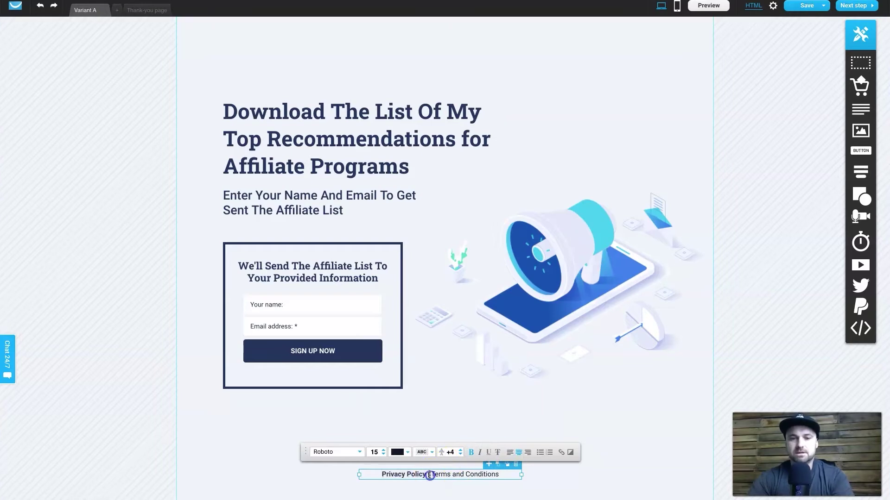
pyautogui.moveTo(432, 474); pyautogui.dragTo(500, 474)
pyautogui.click(557, 452)
pyautogui.click(461, 377)
pyautogui.write('www.legitmarketingreviews')
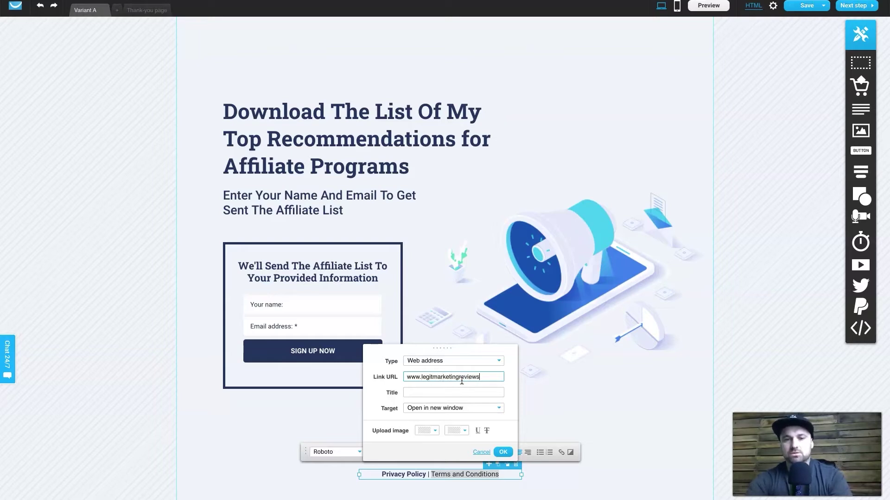
pyautogui.write('.com/terms-a')
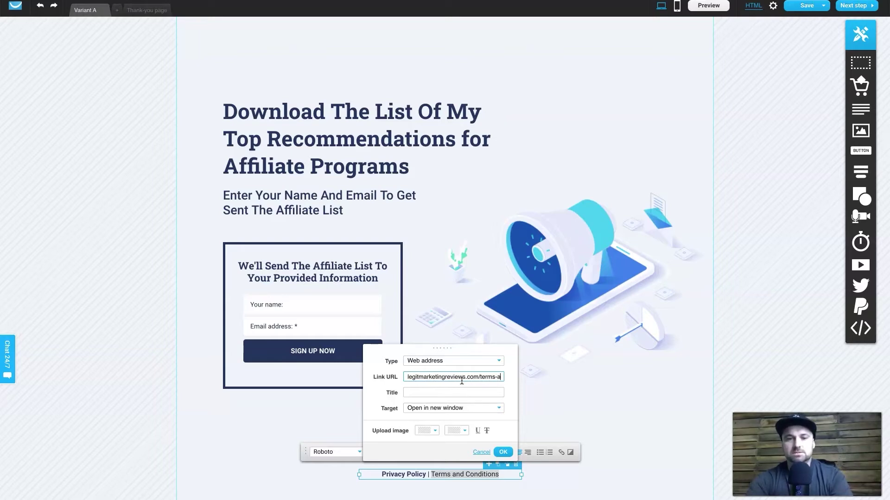
pyautogui.write('nd-conditions')
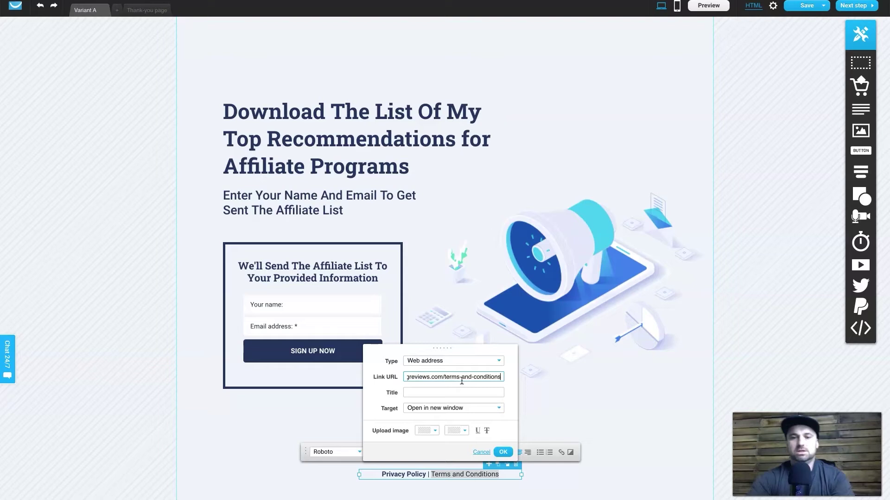
pyautogui.click(503, 452)
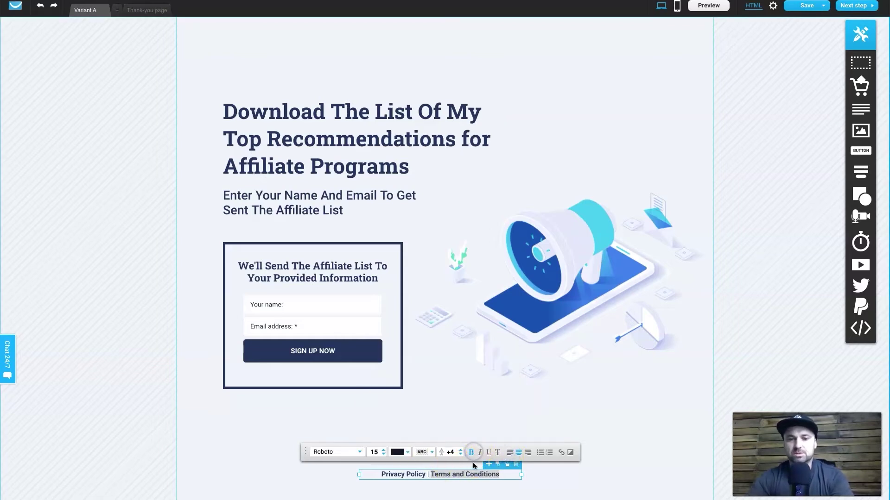
pyautogui.click(554, 473)
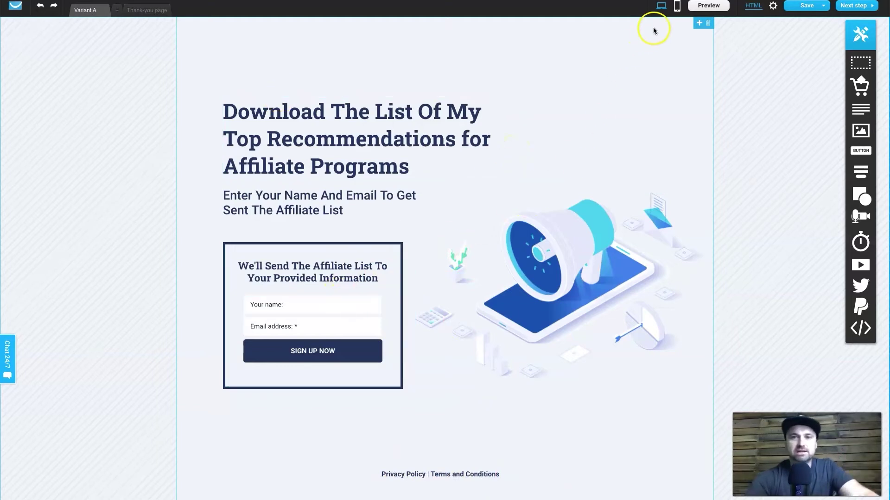
# Create the mobile version of the landing page.
pyautogui.click(677, 7)
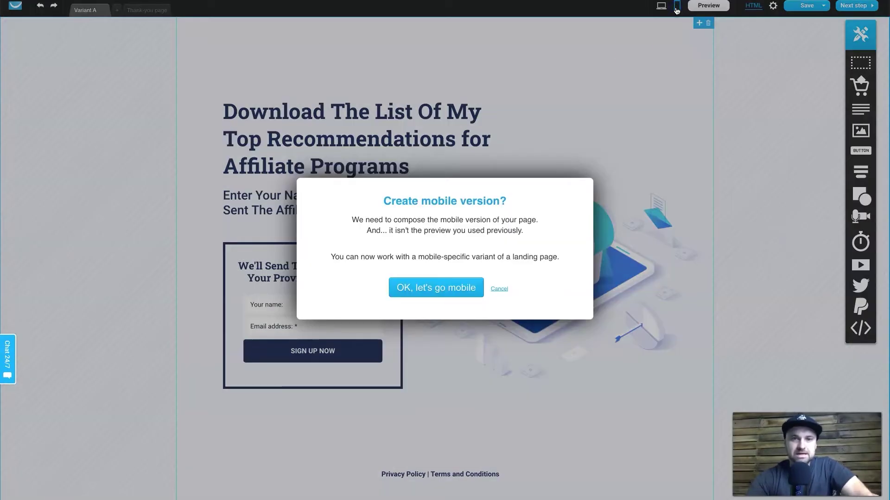
pyautogui.click(455, 282)
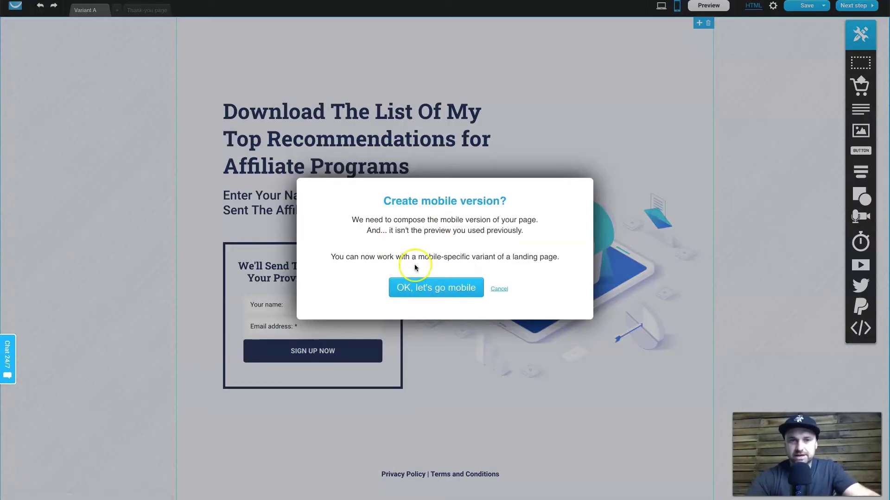
pyautogui.click(424, 290)
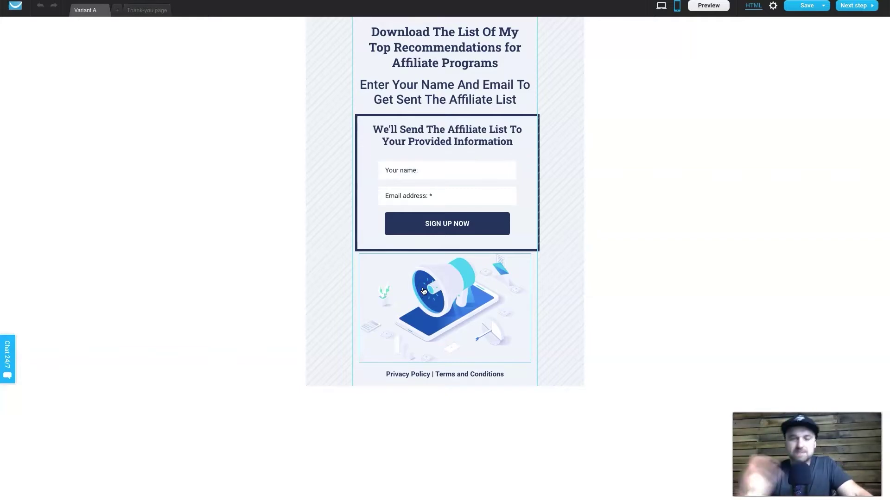
# Extend the mobile page section downward and move the footer links and megaphone image lower.
pyautogui.click(341, 350)
pyautogui.moveTo(438, 388); pyautogui.dragTo(437, 491)
pyautogui.moveTo(443, 375); pyautogui.dragTo(444, 477)
pyautogui.click(440, 323)
pyautogui.moveTo(441, 322); pyautogui.dragTo(442, 387)
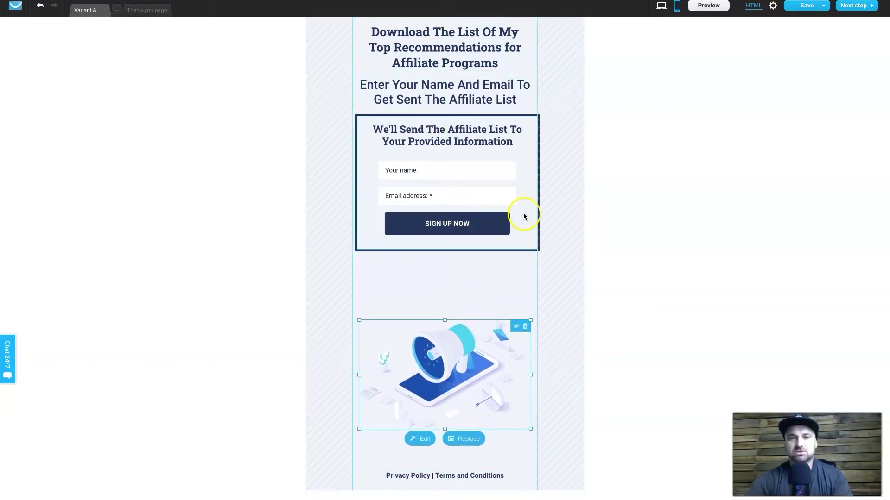
# Move the signup form down and center it on the mobile page, and lower the subtitle slightly.
pyautogui.click(527, 242)
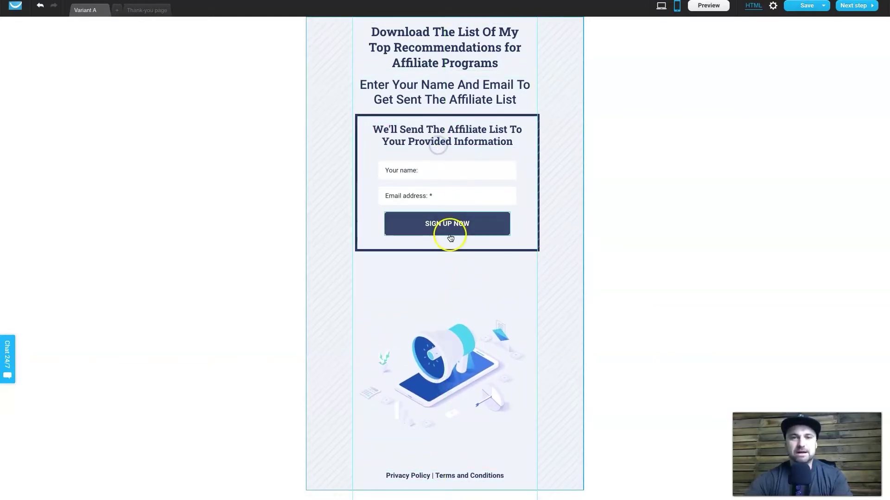
pyautogui.moveTo(443, 249); pyautogui.dragTo(443, 293)
pyautogui.moveTo(461, 96); pyautogui.dragTo(461, 108)
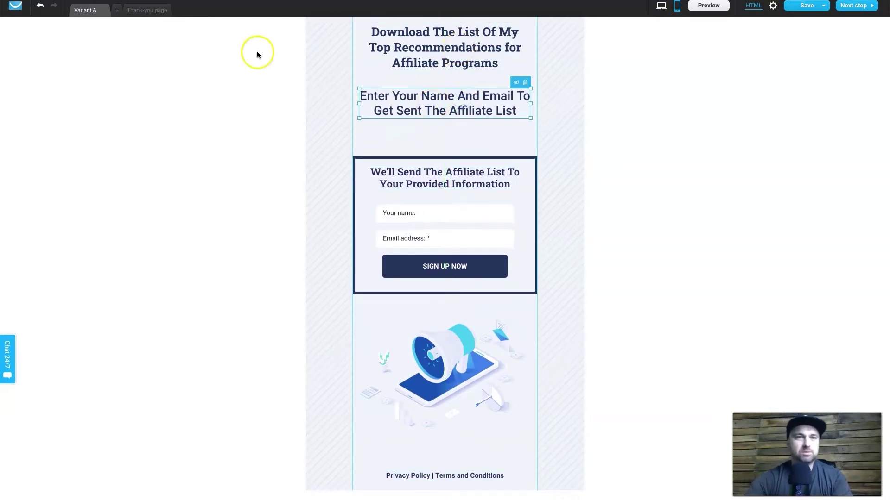
# Reduce the font size of the mobile page's subtitle.
pyautogui.doubleClick(423, 99)
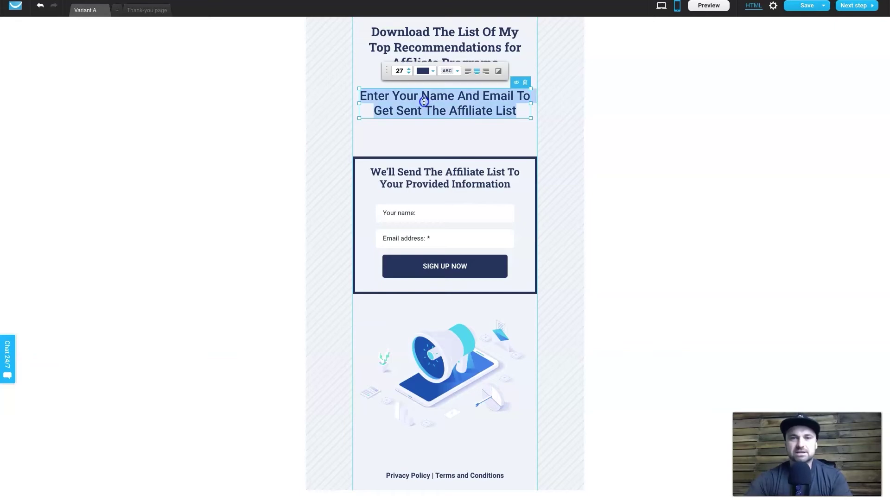
pyautogui.click(409, 73)
pyautogui.click(417, 123)
# Set the font size of the mobile page's main headline to 50.
pyautogui.click(429, 64)
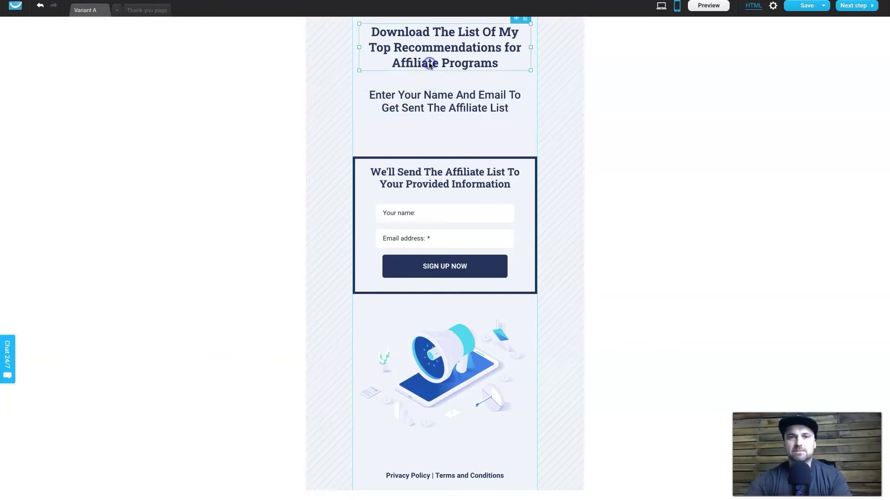
pyautogui.doubleClick(440, 52)
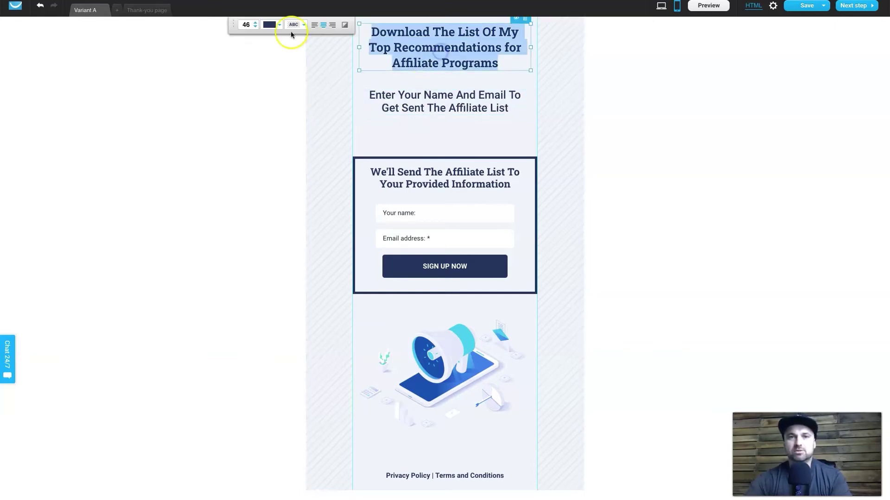
pyautogui.click(255, 24)
pyautogui.click(255, 24)
pyautogui.click(510, 132)
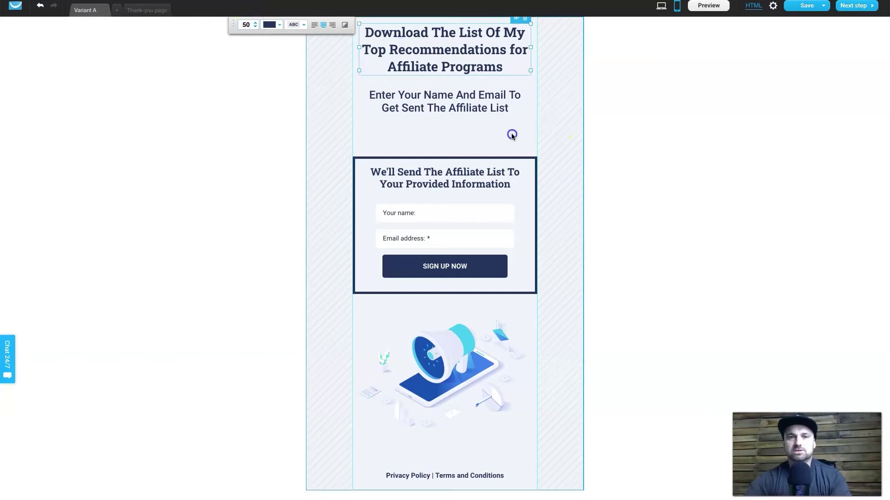
# Move the mobile signup form, megaphone image and footer links up, and shorten the section to just below the footer.
pyautogui.moveTo(478, 160); pyautogui.dragTo(477, 133)
pyautogui.moveTo(454, 316); pyautogui.dragTo(449, 298)
pyautogui.moveTo(443, 476); pyautogui.dragTo(438, 403)
pyautogui.click(439, 463)
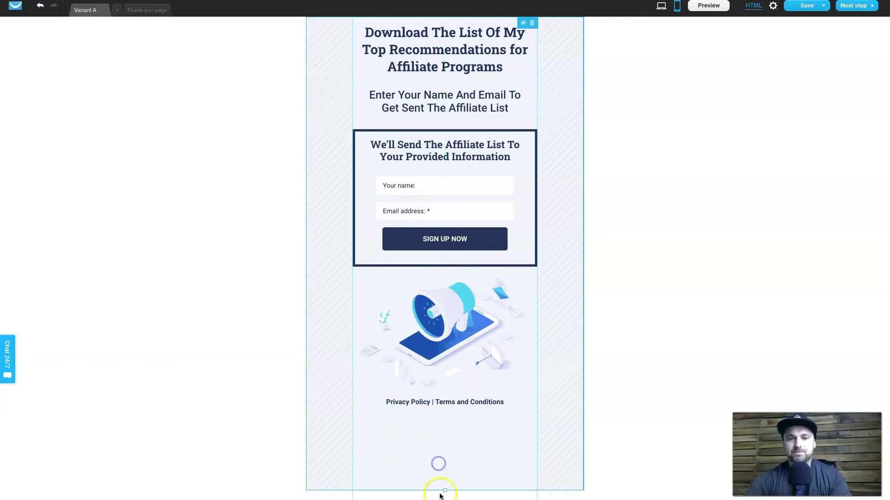
pyautogui.moveTo(444, 491); pyautogui.dragTo(441, 430)
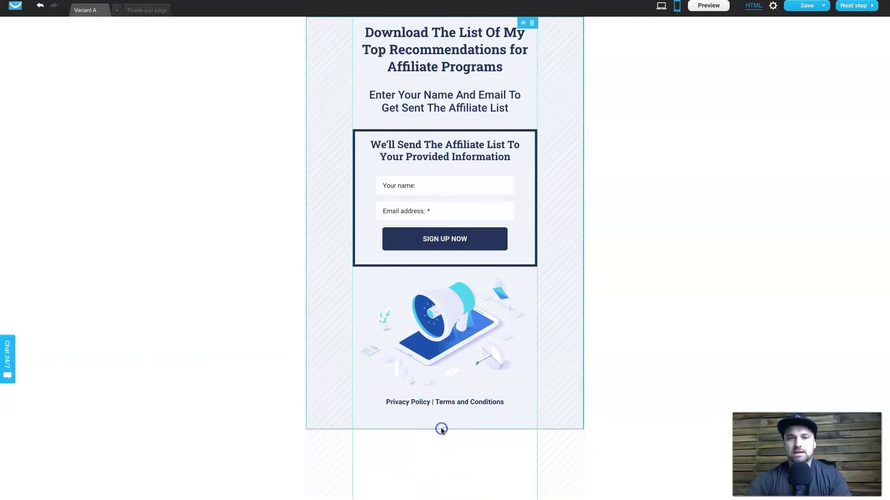
# On the desktop version, move the signup form up to just below the subtitle and raise the megaphone image alongside it.
pyautogui.click(661, 7)
pyautogui.click(341, 194)
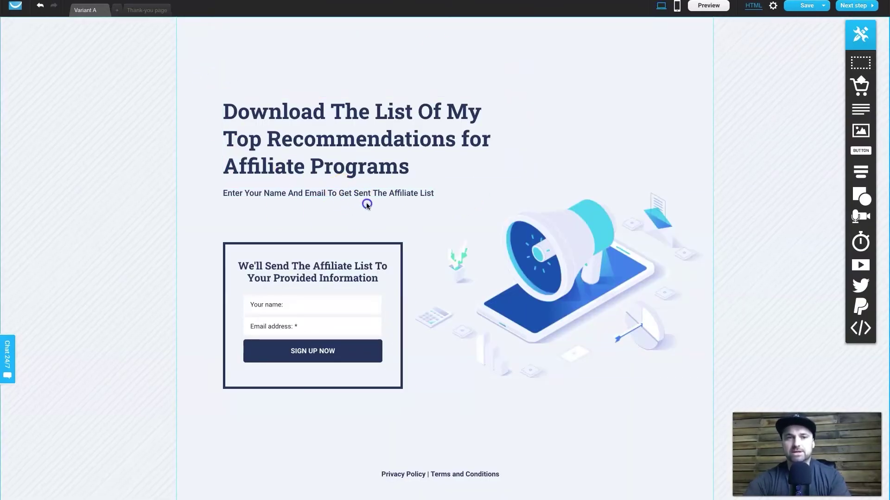
pyautogui.click(661, 8)
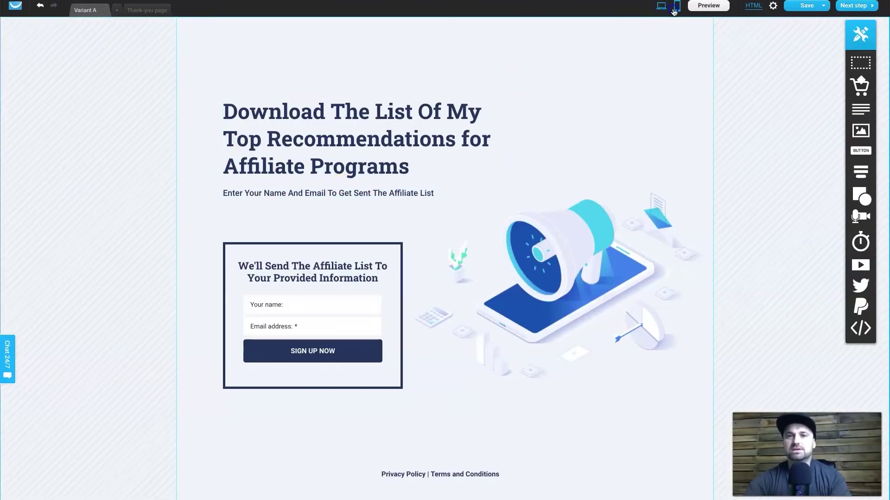
pyautogui.click(675, 10)
pyautogui.click(661, 7)
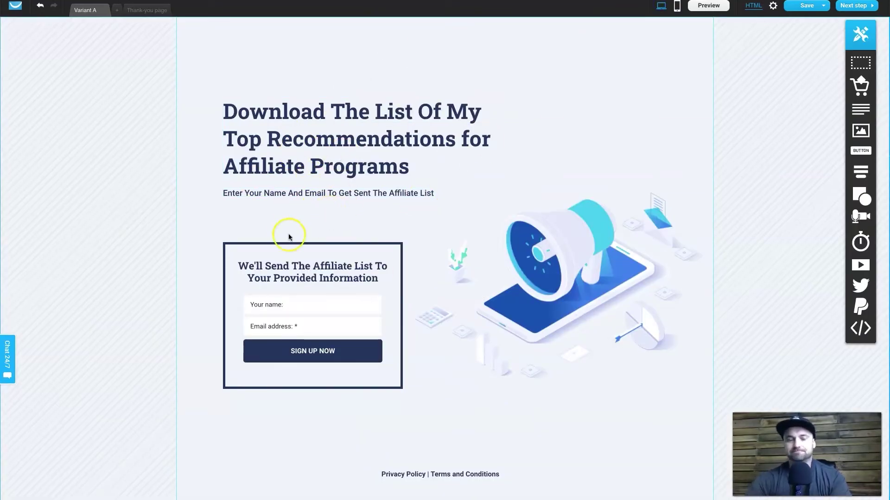
pyautogui.click(280, 256)
pyautogui.moveTo(279, 256); pyautogui.dragTo(280, 224)
pyautogui.click(516, 274)
pyautogui.moveTo(517, 274); pyautogui.dragTo(514, 244)
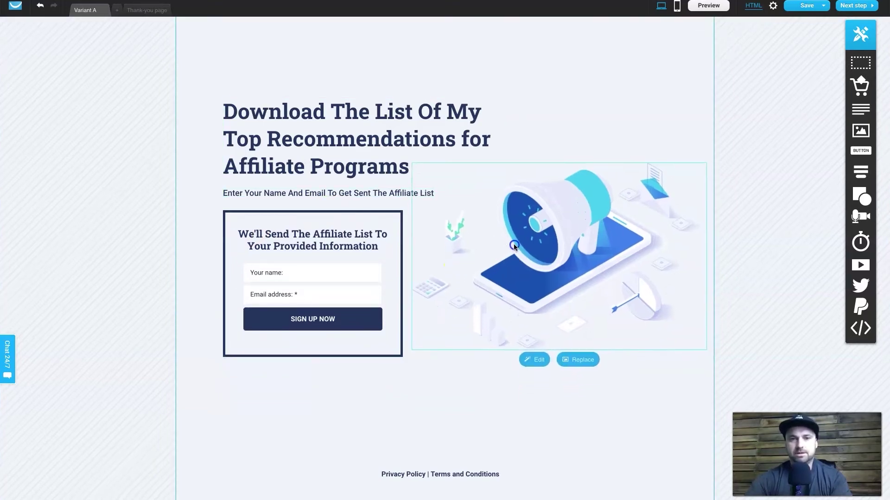
pyautogui.click(507, 408)
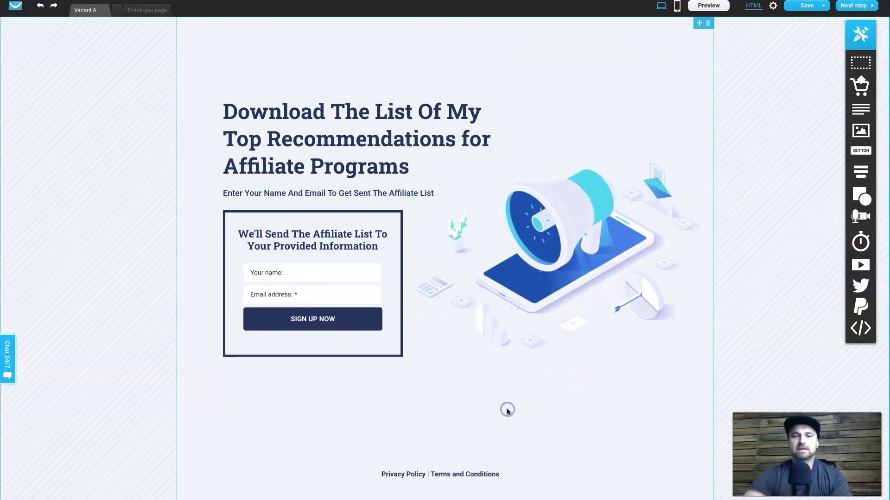
pyautogui.click(677, 7)
pyautogui.click(660, 6)
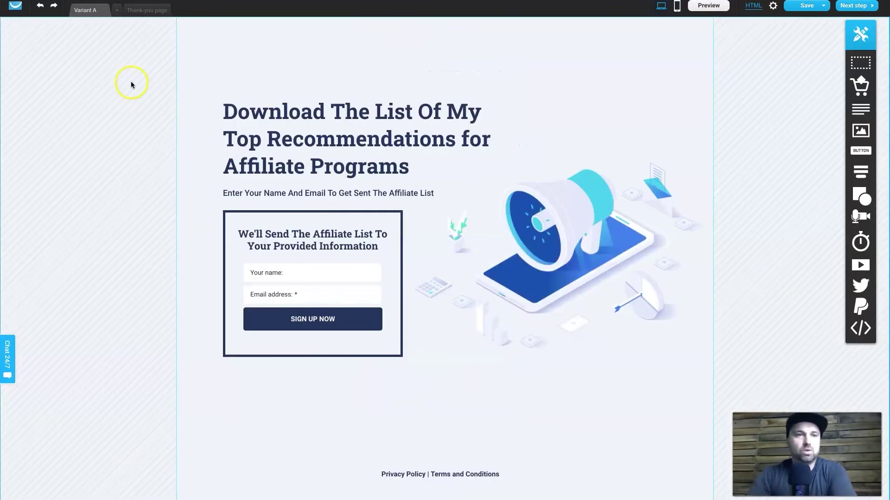
# Delete the logo from the thank-you page and select its headline.
pyautogui.click(145, 10)
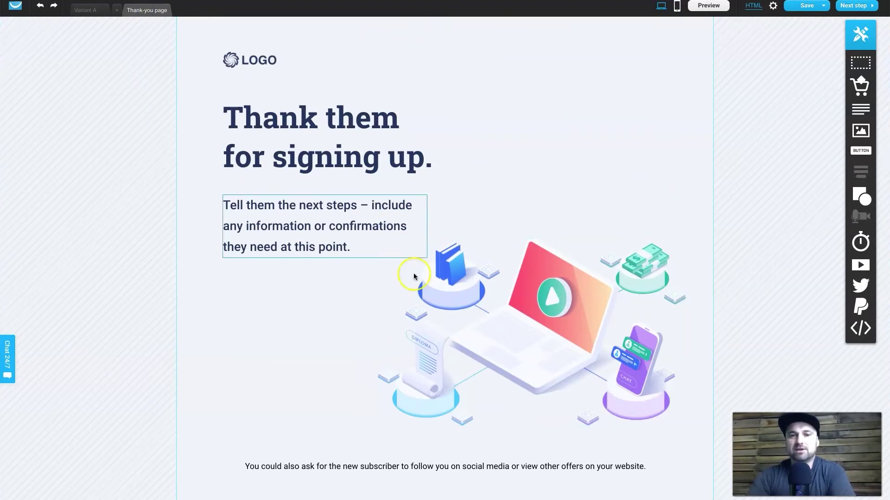
pyautogui.scroll(-2, 550, 367)
pyautogui.scroll(2, 549, 367)
pyautogui.scroll(-1, 549, 368)
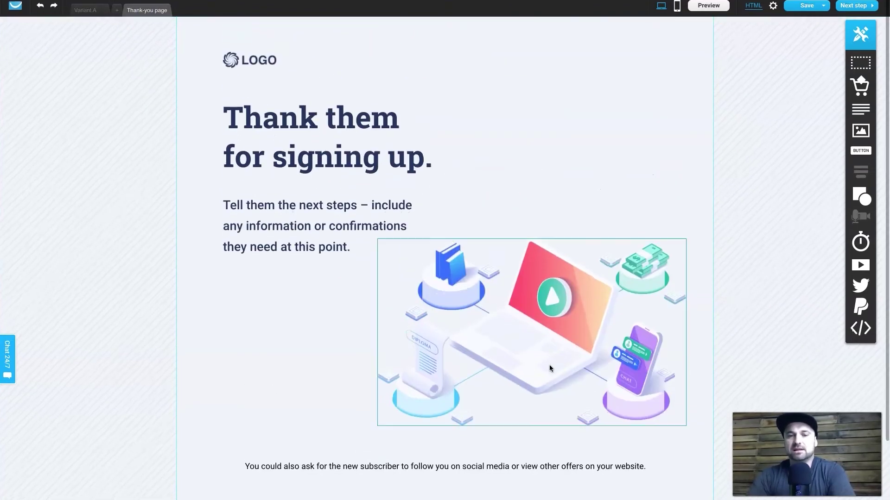
pyautogui.click(255, 52)
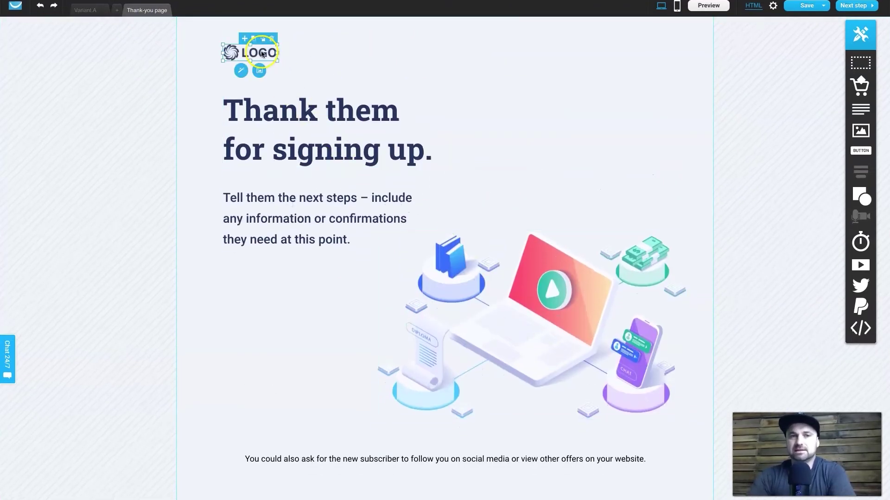
pyautogui.click(340, 129)
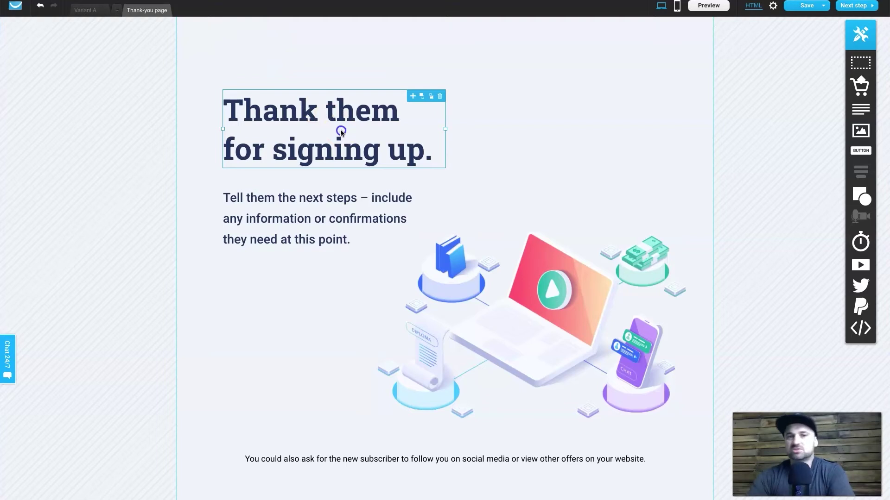
# Replace the thank-you page headline with "Congratulations" and widen its text box so the word fits on one line.
pyautogui.click(341, 130)
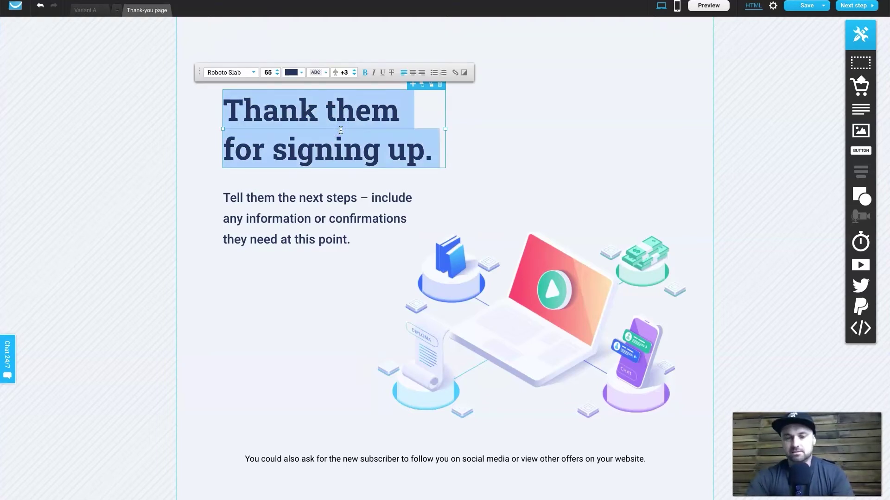
pyautogui.write('Congratulations')
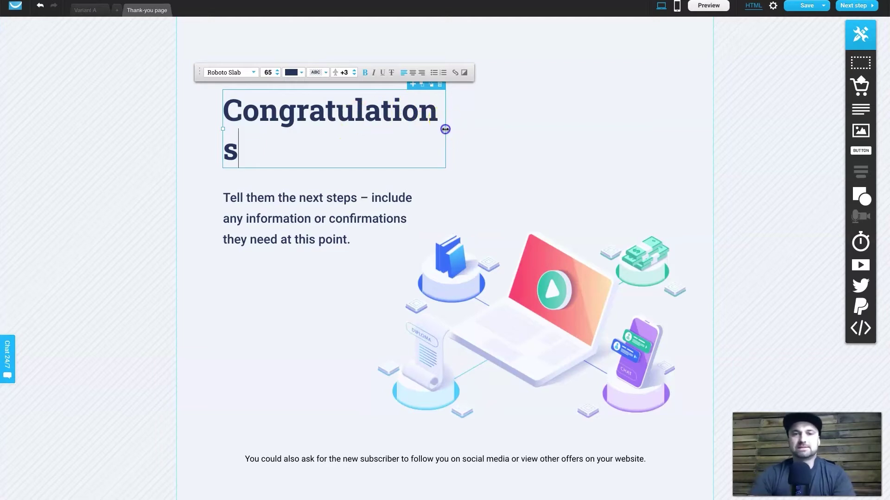
pyautogui.moveTo(445, 129); pyautogui.dragTo(484, 130)
# Move the next-steps paragraph up to just below the headline and widen its text box to about the headline's width.
pyautogui.moveTo(327, 203); pyautogui.dragTo(327, 147)
pyautogui.click(392, 165)
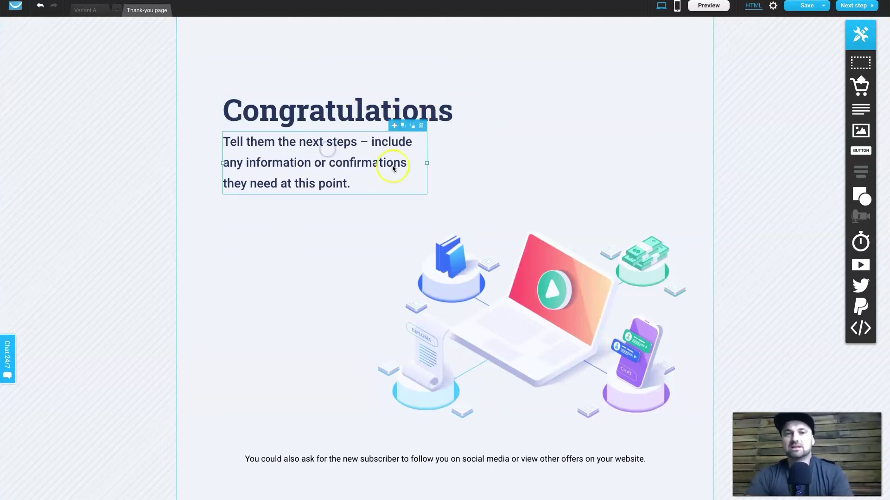
pyautogui.moveTo(426, 163); pyautogui.dragTo(453, 163)
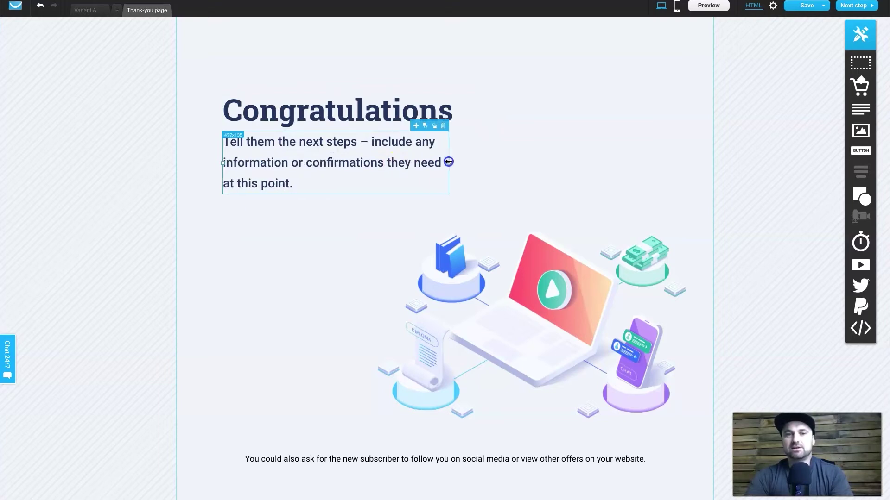
# Replace the paragraph under the headline with "The list is on it's way, if you'd like to join our community, click the button below".
pyautogui.doubleClick(401, 164)
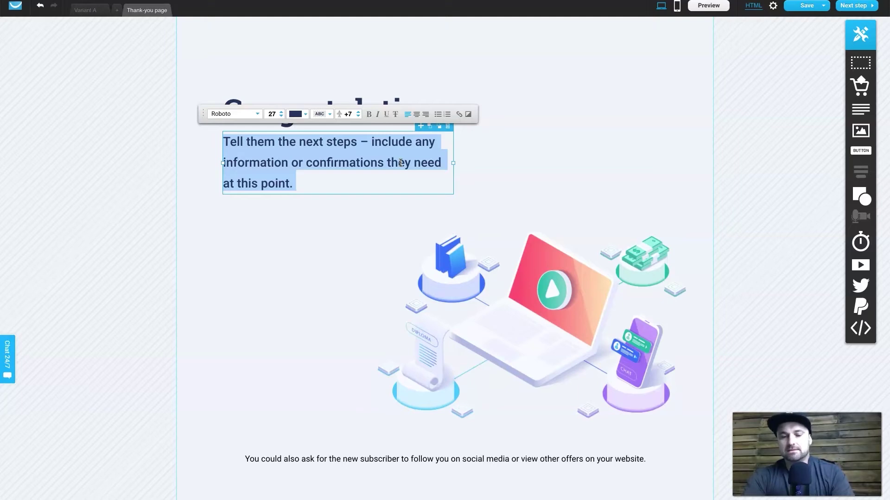
pyautogui.write('Your')
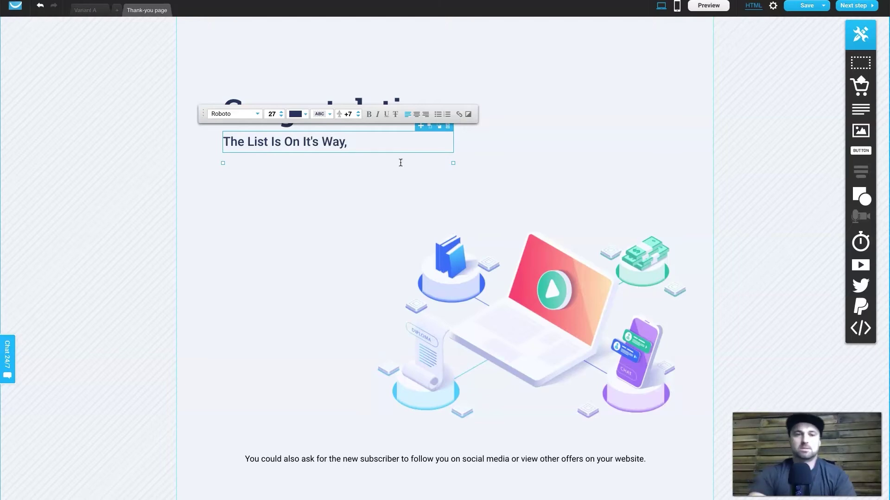
pyautogui.hotkey('ctrl', 'a')
pyautogui.write('The ')
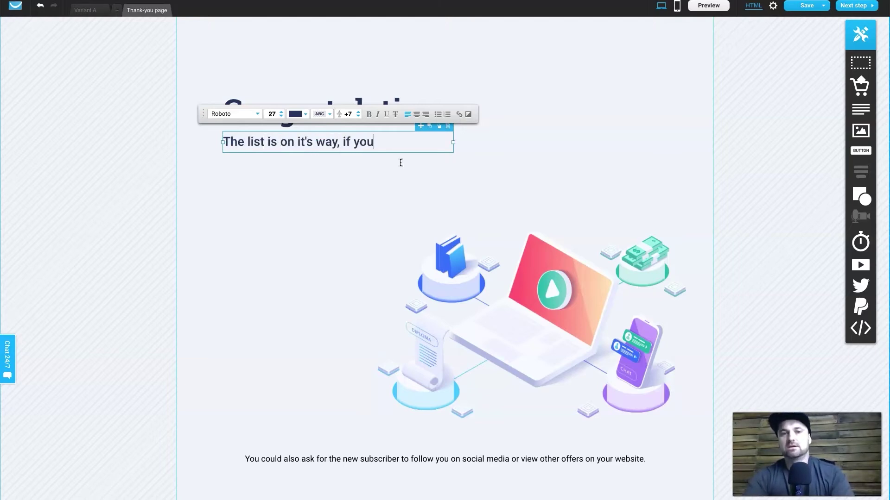
pyautogui.write("list is on it's way, if you'd like to join our community, click the button below")
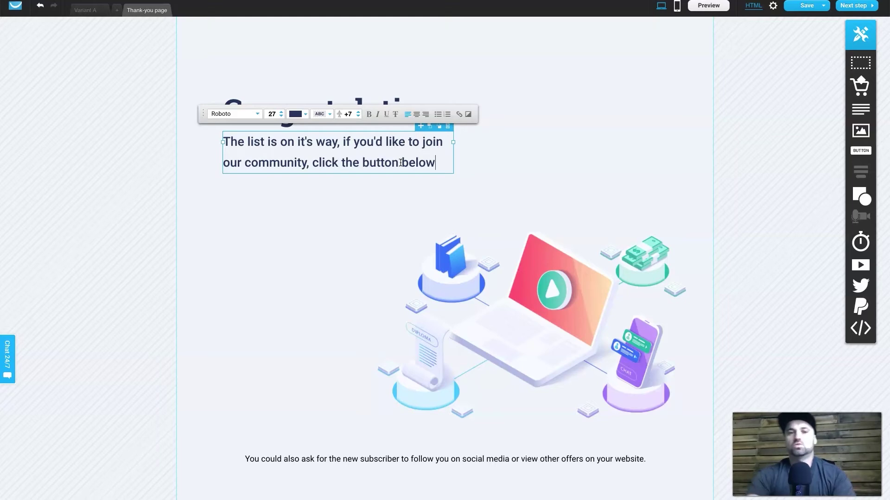
pyautogui.click(529, 143)
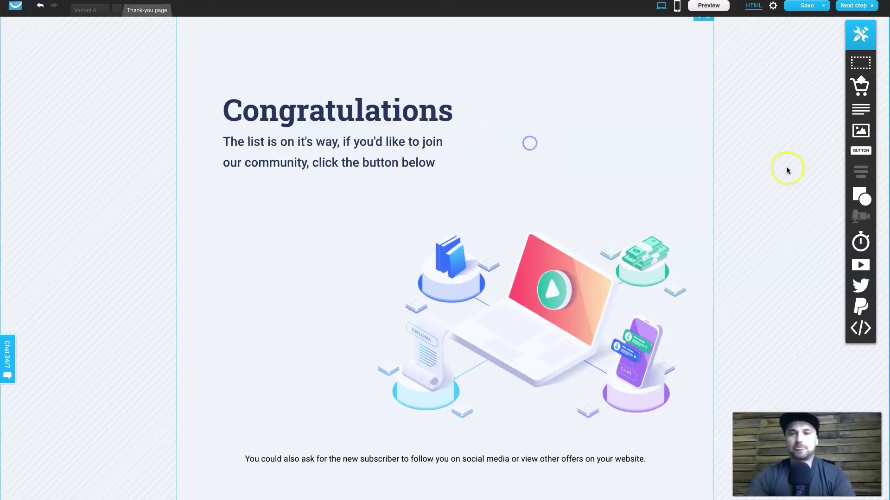
# Add a button below the community text and reduce its height to resemble the sign-up button on Variant A.
pyautogui.moveTo(880, 156); pyautogui.dragTo(280, 198)
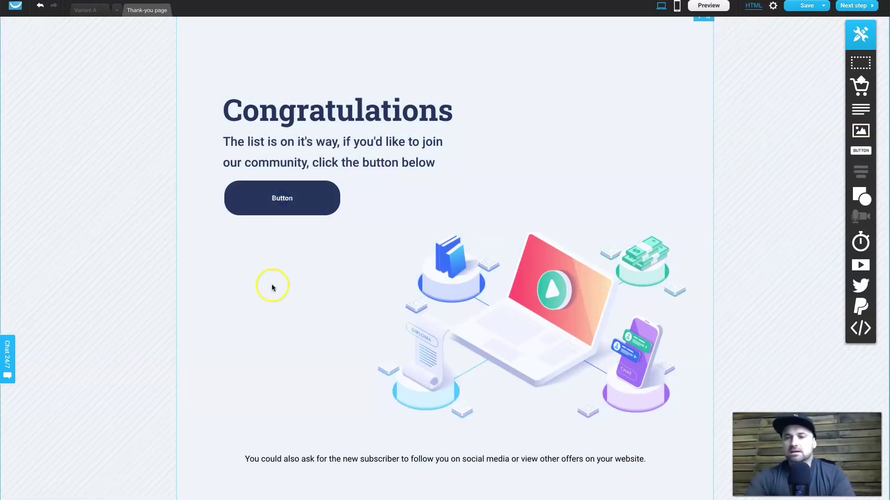
pyautogui.click(93, 16)
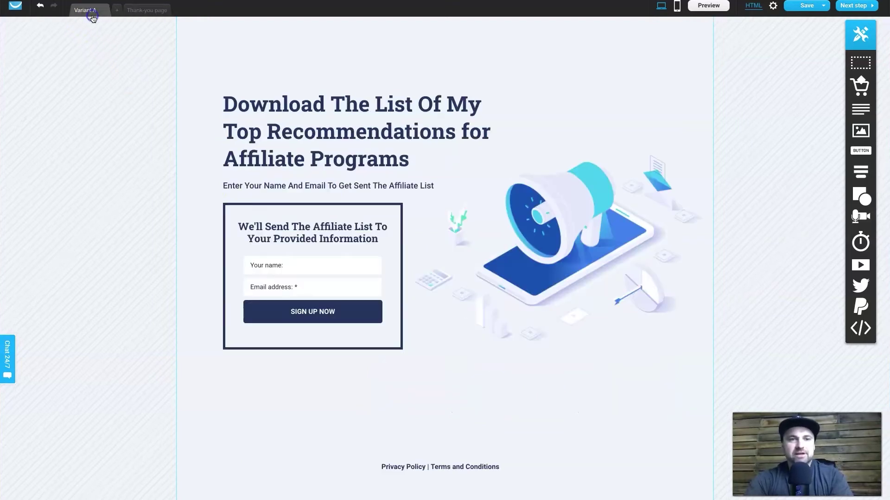
pyautogui.click(145, 10)
pyautogui.click(240, 199)
pyautogui.moveTo(282, 216); pyautogui.dragTo(282, 205)
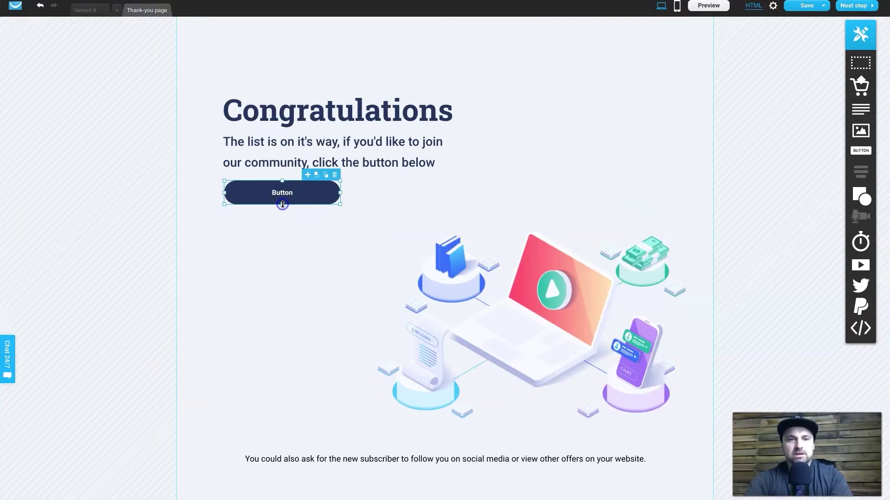
# Set the border radius of all four corners of the new button to 5.
pyautogui.doubleClick(327, 198)
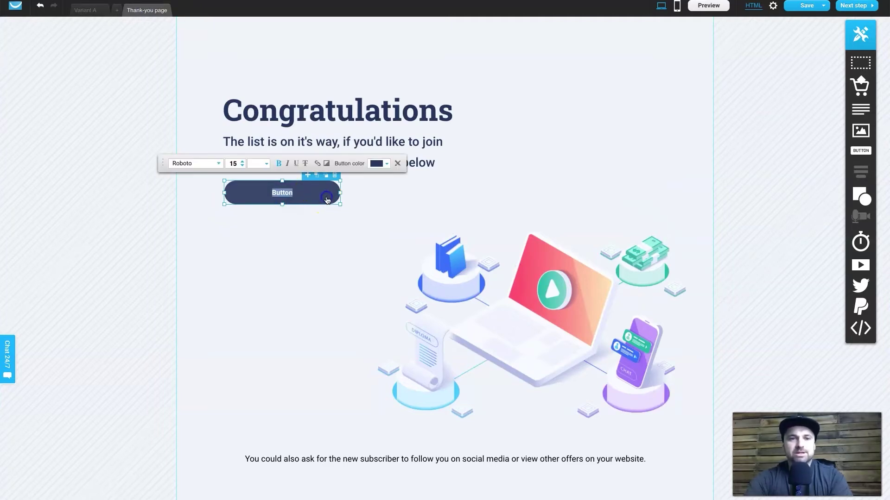
pyautogui.click(398, 165)
pyautogui.write('5')
pyautogui.click(175, 185)
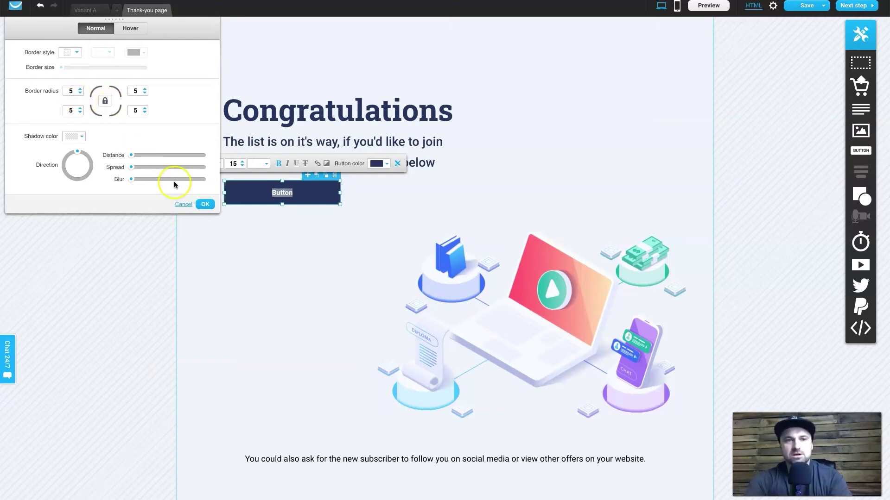
pyautogui.click(205, 204)
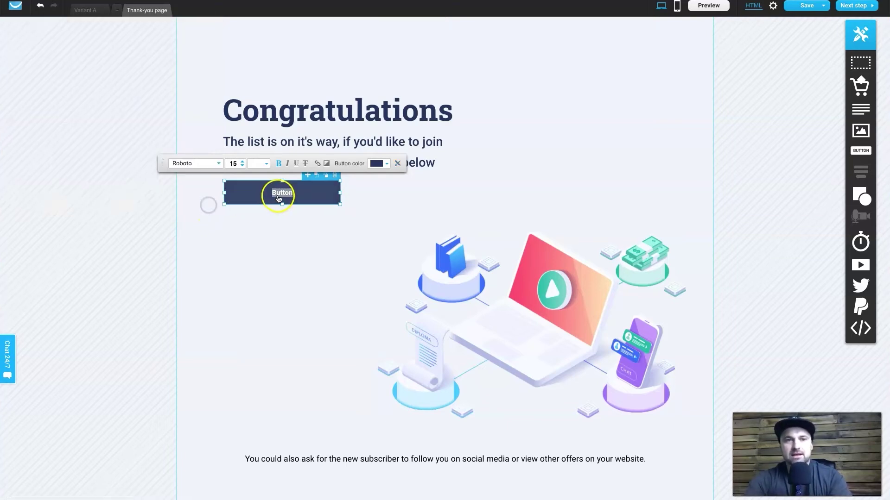
# Change the new button's label to "JOIN THE COMMUNITY".
pyautogui.click(258, 189)
pyautogui.doubleClick(286, 196)
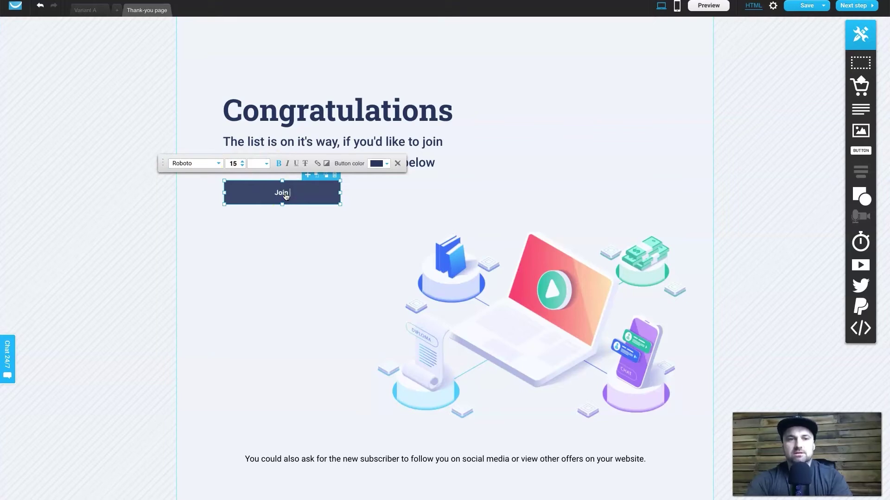
pyautogui.write('JOIN THE COMMUN')
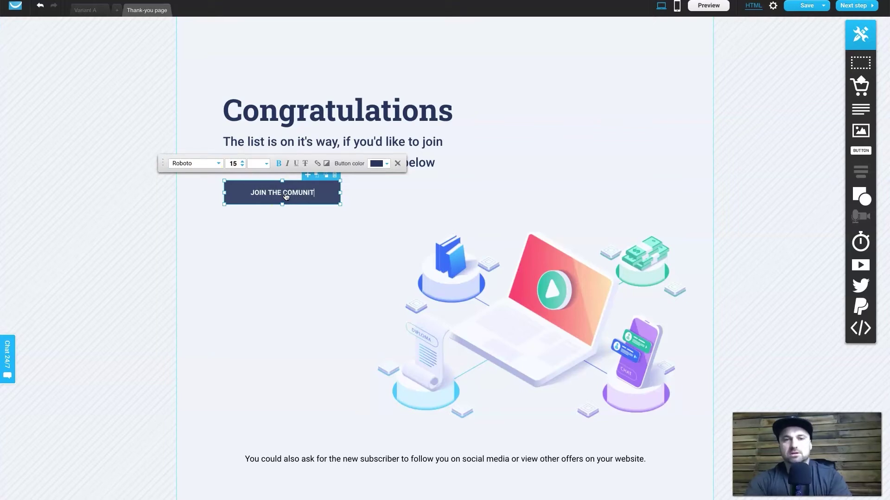
pyautogui.write('ITY')
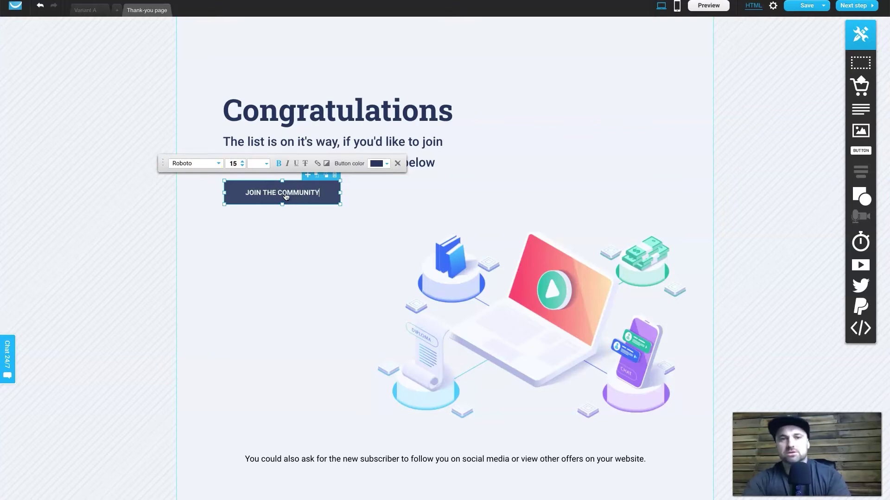
pyautogui.tripleClick(309, 198)
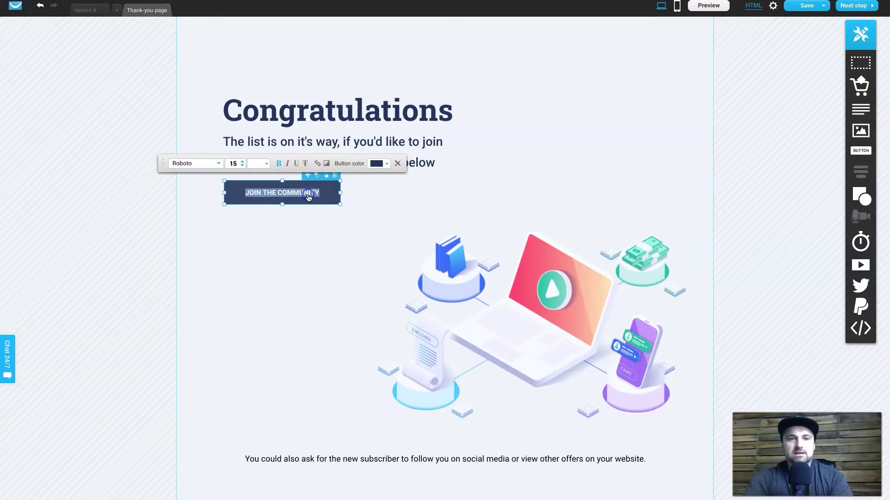
pyautogui.click(319, 165)
pyautogui.click(282, 110)
pyautogui.write('W')
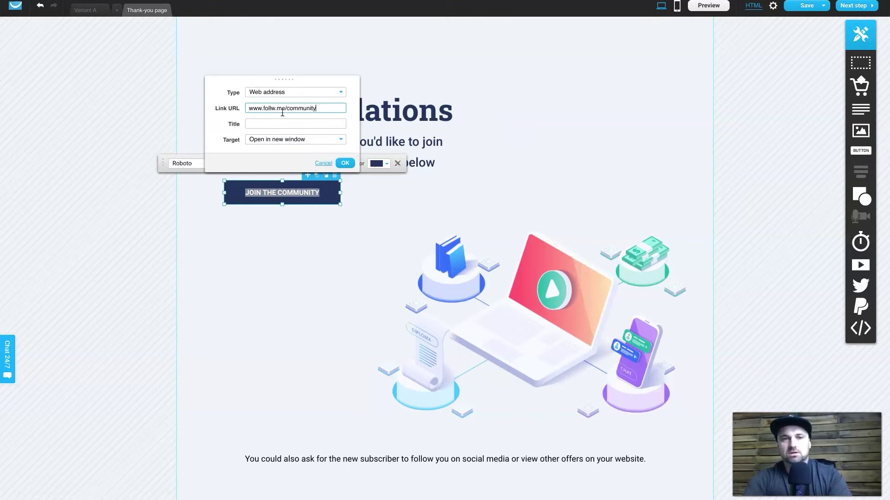
pyautogui.click(264, 108)
pyautogui.write('https://')
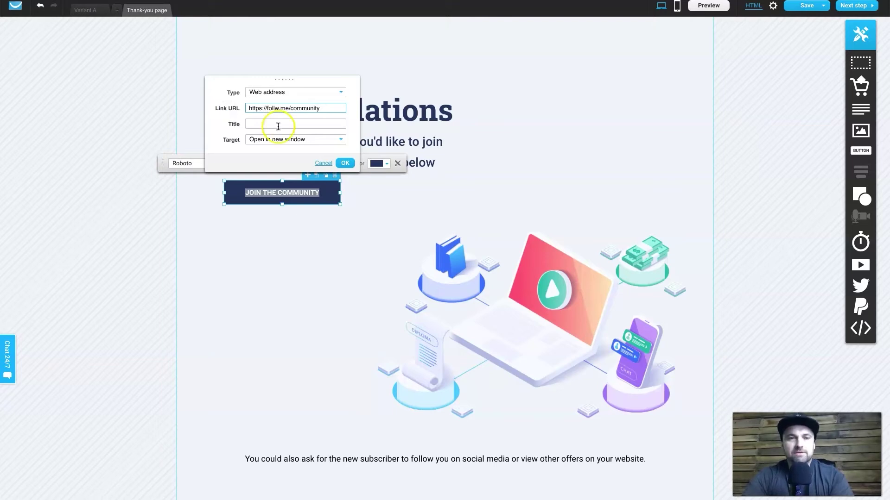
pyautogui.click(343, 164)
pyautogui.click(297, 271)
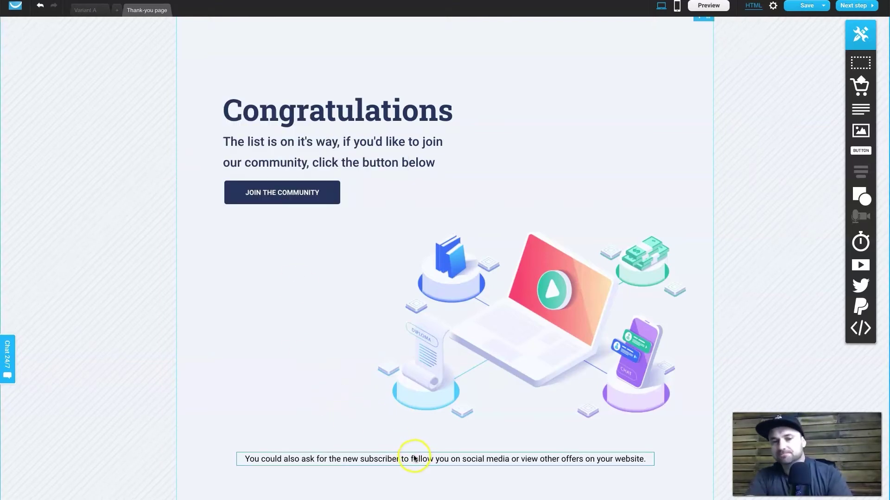
# Delete the "All Rights Reserved", "Copyright 2020" and "Brand Logo" texts from the thank-you page footer.
pyautogui.scroll(-2, 412, 455)
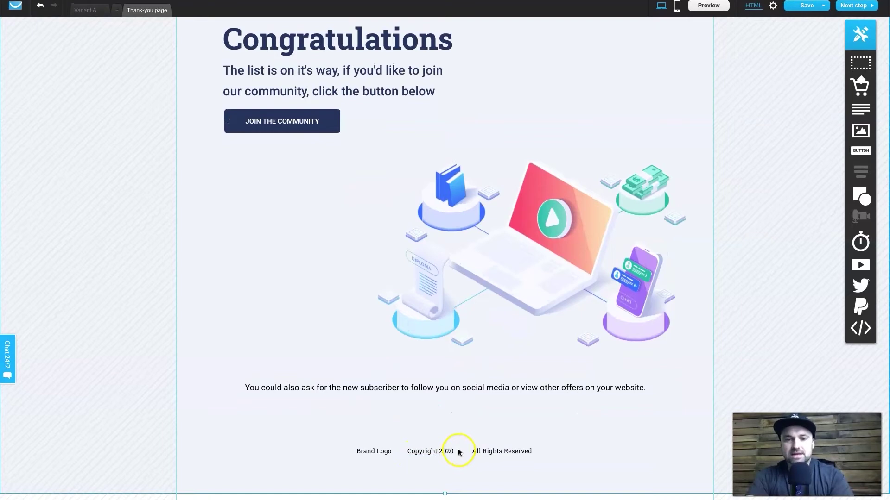
pyautogui.click(372, 451)
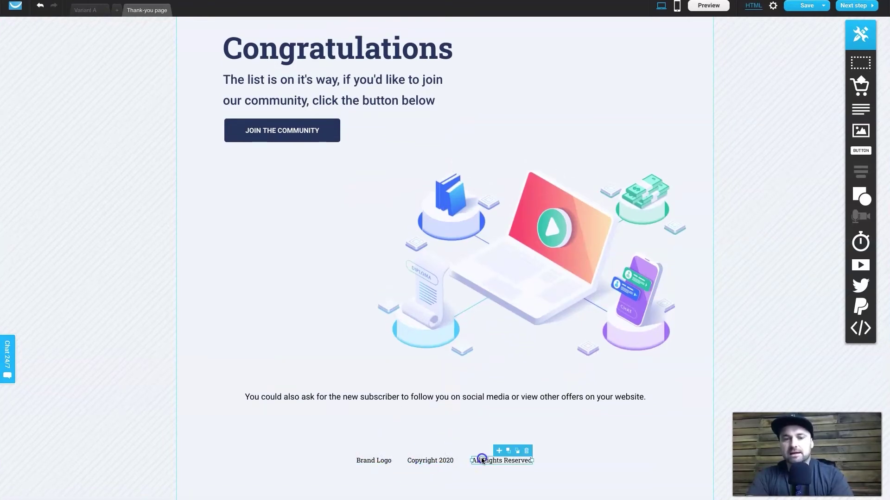
pyautogui.click(527, 451)
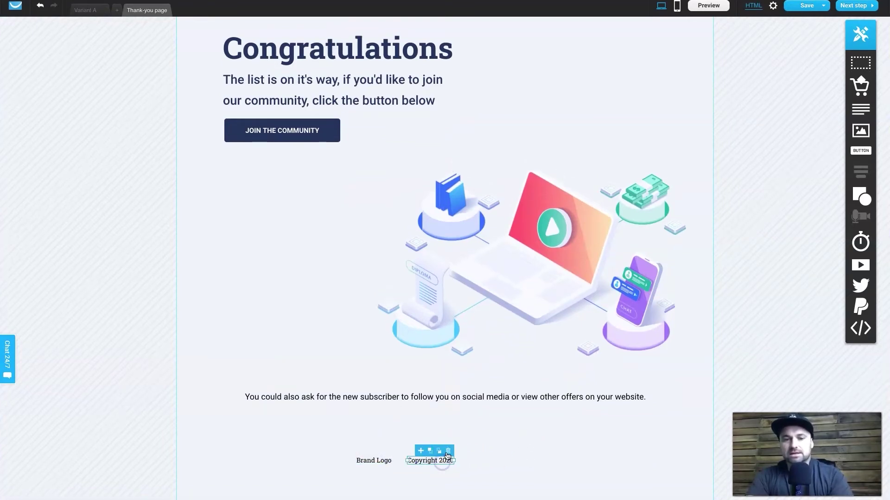
pyautogui.click(448, 451)
pyautogui.click(388, 451)
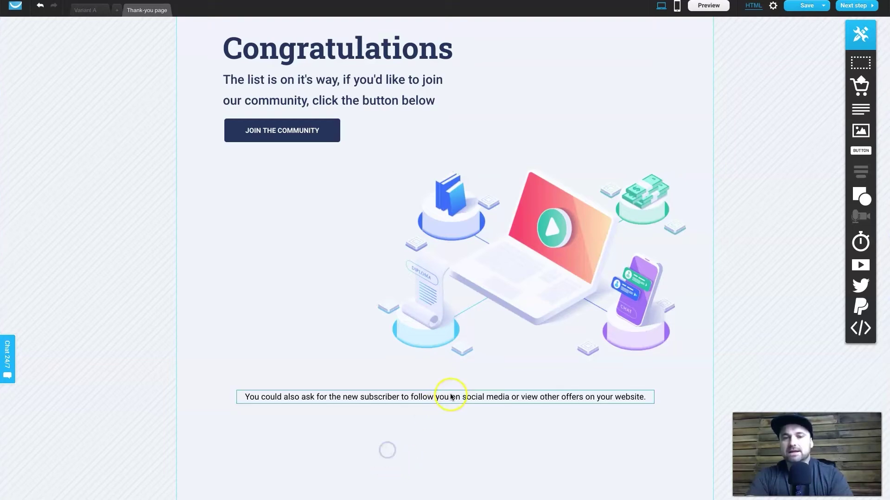
# Replace the text below the image with "Note: If the list doesn't arrive in 5 minutes, check your spam folder. Sometimes it gets lost.".
pyautogui.doubleClick(448, 396)
pyautogui.write('Note: If the')
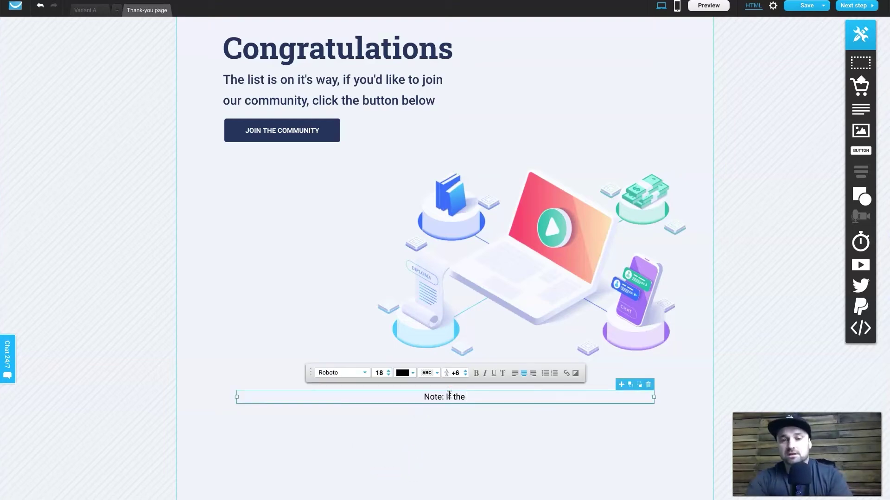
pyautogui.write(" list doesn't arrive in")
pyautogui.write(' 1')
pyautogui.write(' minutes, ch')
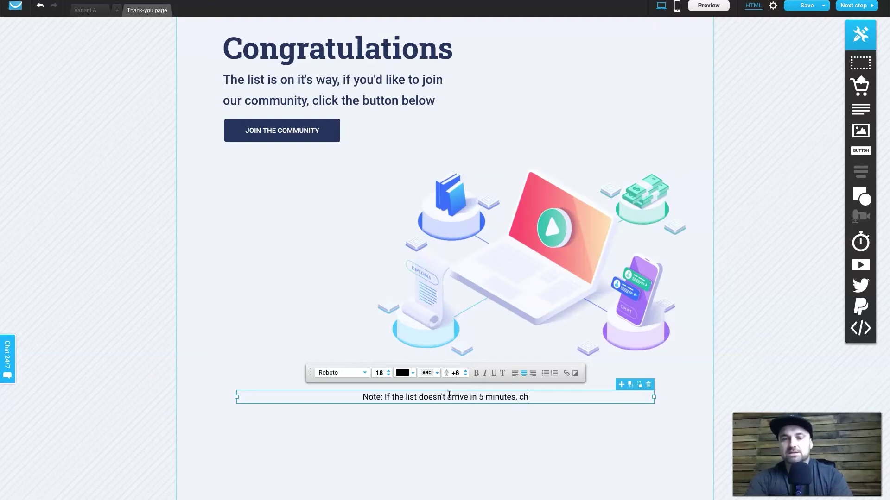
pyautogui.write('eck your spam folder. ')
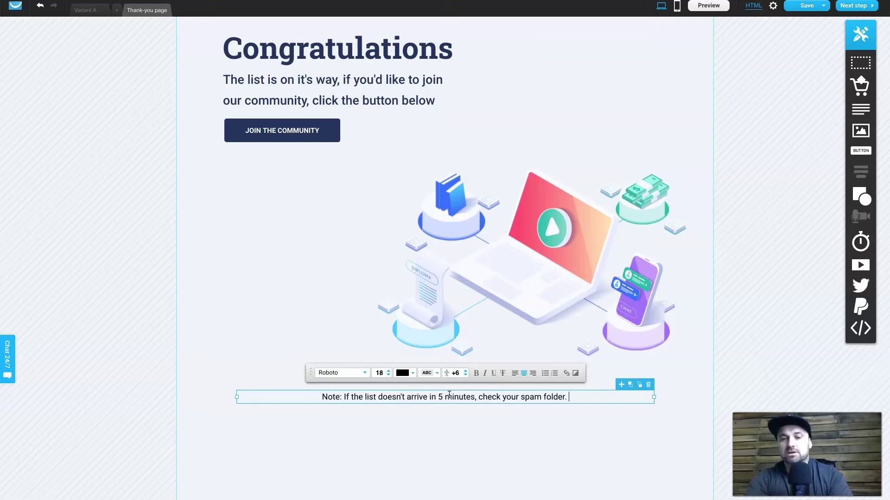
pyautogui.write('Sometimes tt gets lost.')
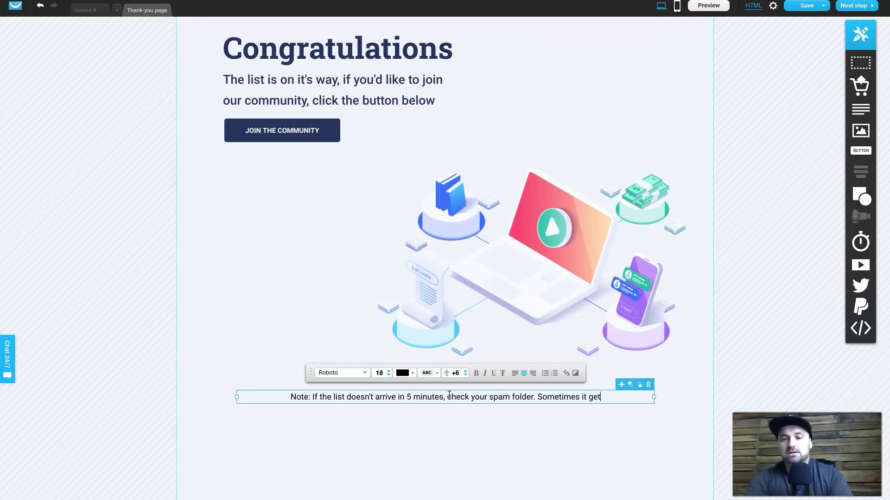
# Set the font size of the spam-folder note to 15.
pyautogui.click(389, 375)
pyautogui.click(388, 375)
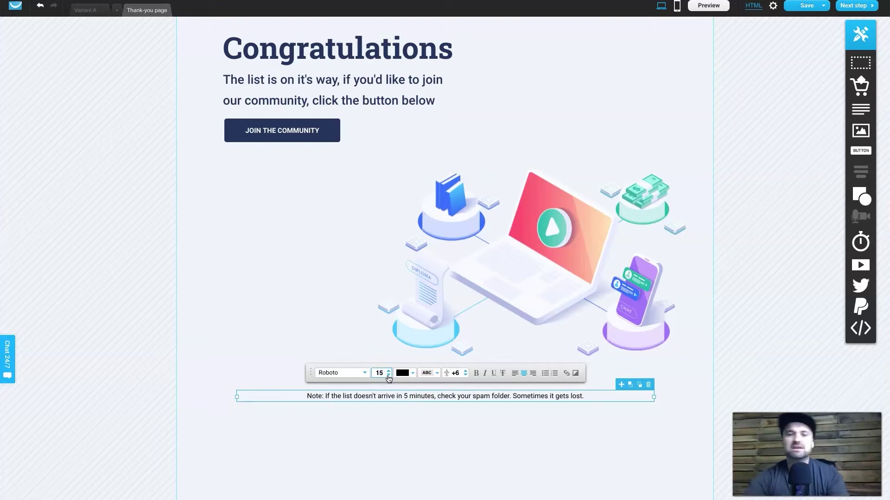
pyautogui.click(397, 430)
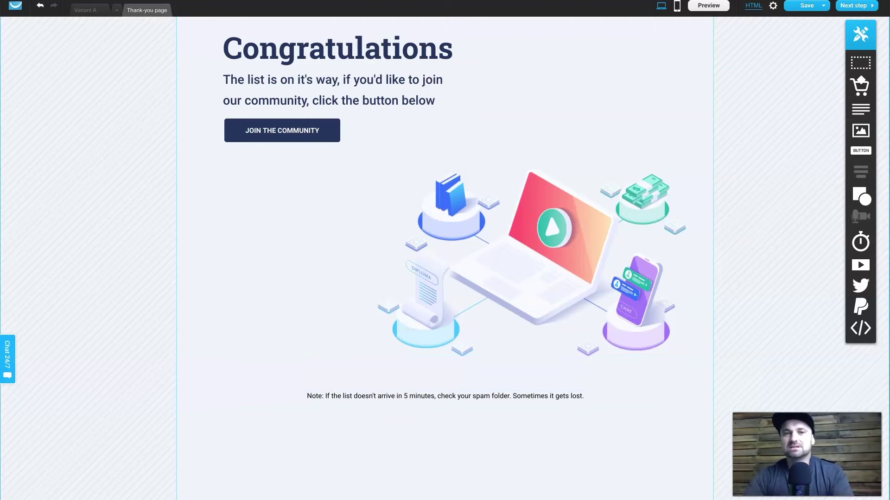
pyautogui.scroll(3, 415, 227)
pyautogui.scroll(-3, 415, 227)
pyautogui.scroll(1, 415, 227)
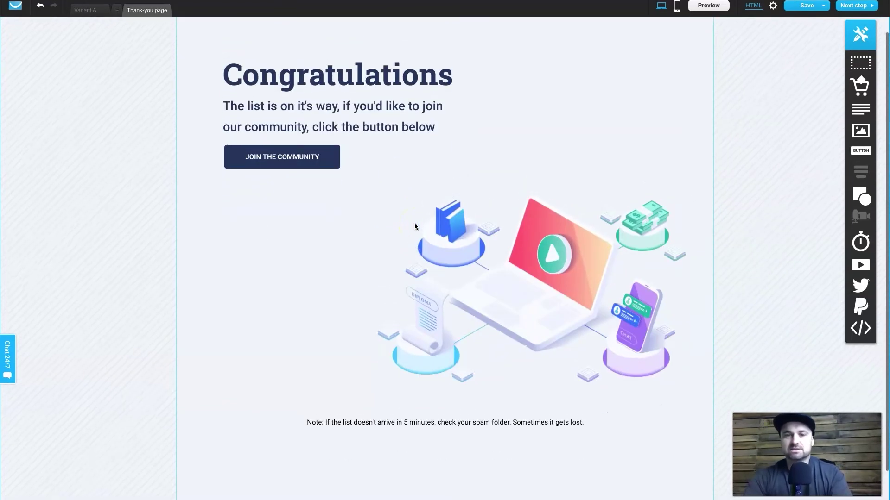
pyautogui.scroll(1, 415, 226)
pyautogui.click(464, 441)
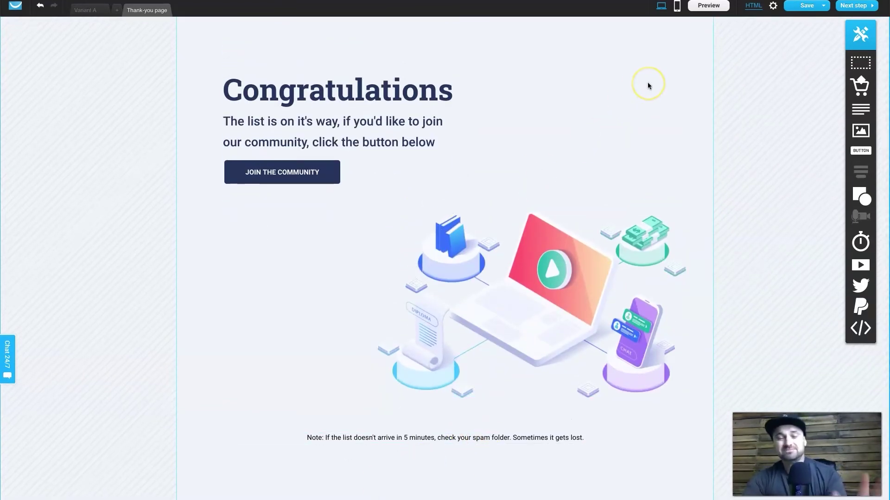
# Create the mobile version of the thank-you page and extend its section downward well below the spam-folder note.
pyautogui.click(677, 7)
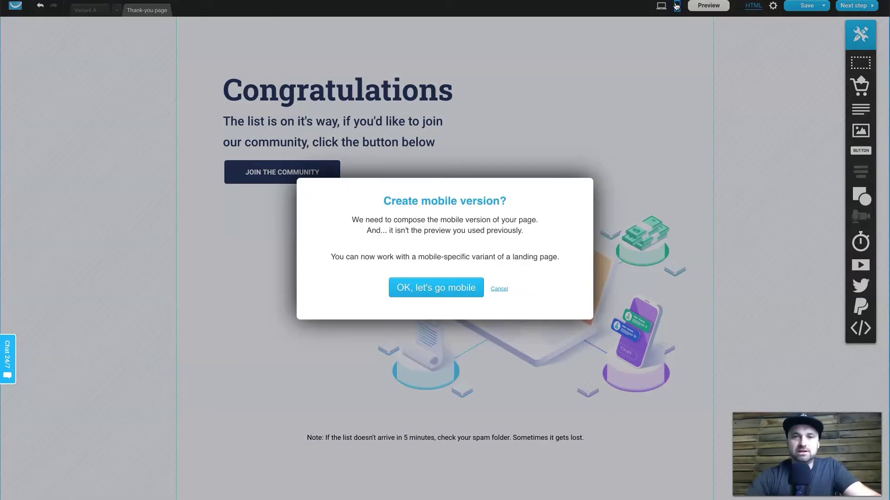
pyautogui.click(448, 286)
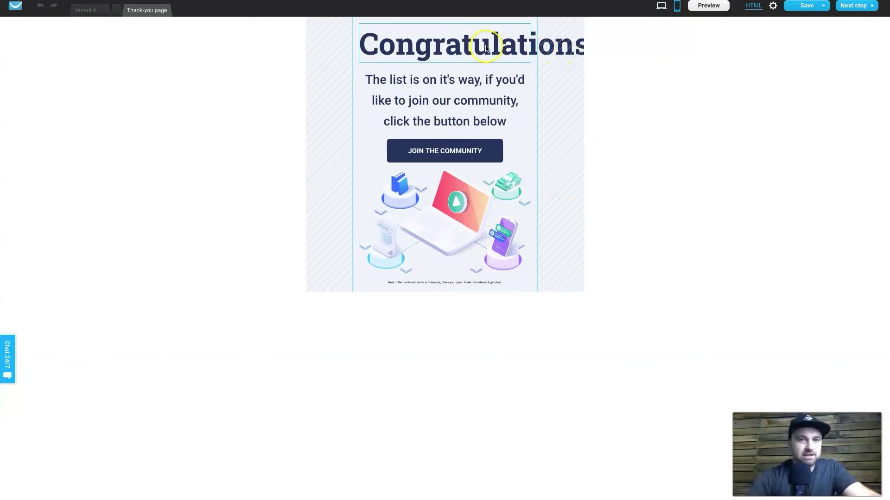
pyautogui.click(562, 276)
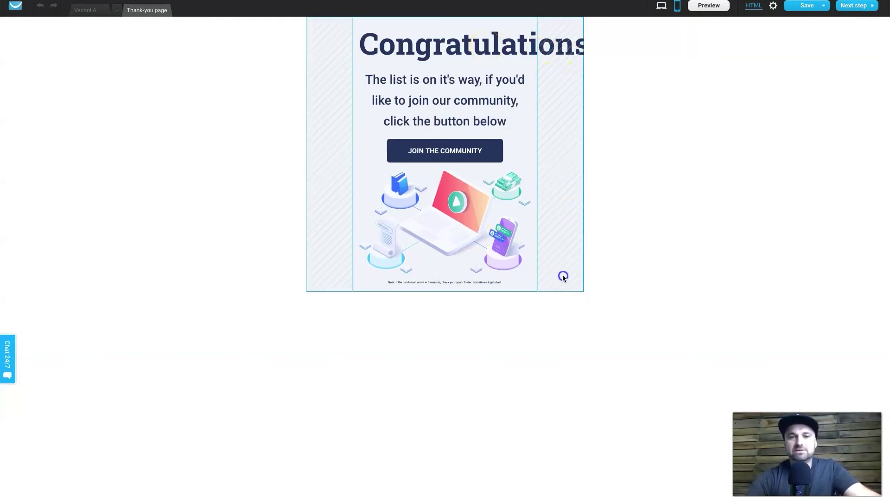
pyautogui.moveTo(444, 293); pyautogui.dragTo(440, 440)
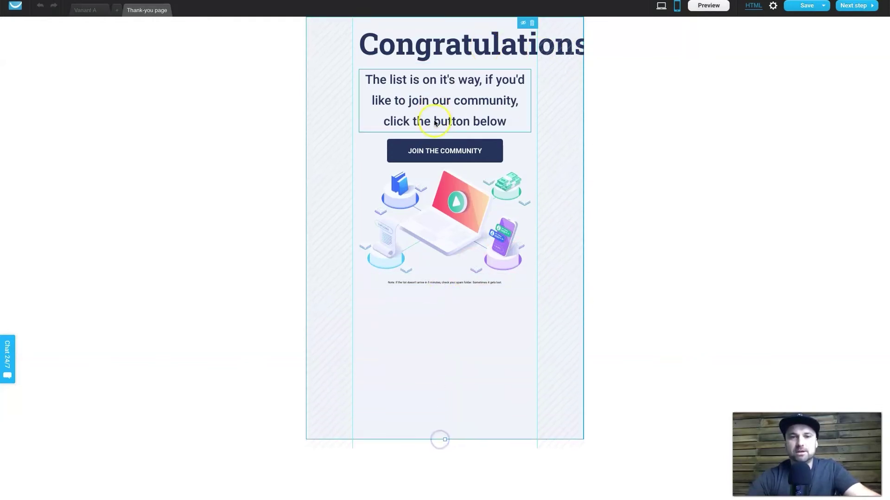
# Move the mobile spam-folder note down into the extended area and enlarge its text until it spans the content width.
pyautogui.click(416, 281)
pyautogui.moveTo(440, 281); pyautogui.dragTo(440, 380)
pyautogui.click(409, 357)
pyautogui.click(408, 357)
pyautogui.click(408, 358)
pyautogui.click(409, 357)
pyautogui.click(409, 357)
pyautogui.click(409, 358)
pyautogui.click(409, 358)
pyautogui.click(419, 408)
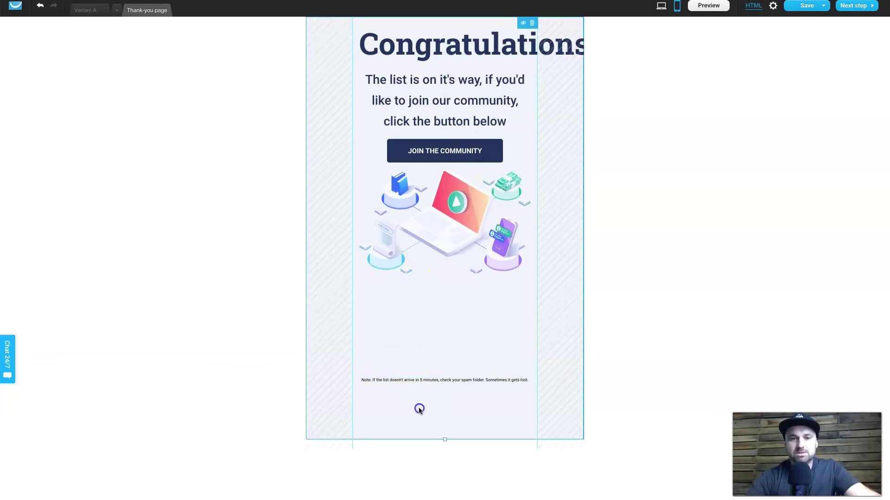
# Spread out the mobile thank-you layout by moving the laptop image, community button and paragraph down below the heading.
pyautogui.moveTo(452, 183); pyautogui.dragTo(451, 270)
pyautogui.moveTo(436, 151); pyautogui.dragTo(438, 203)
pyautogui.moveTo(446, 108); pyautogui.dragTo(445, 133)
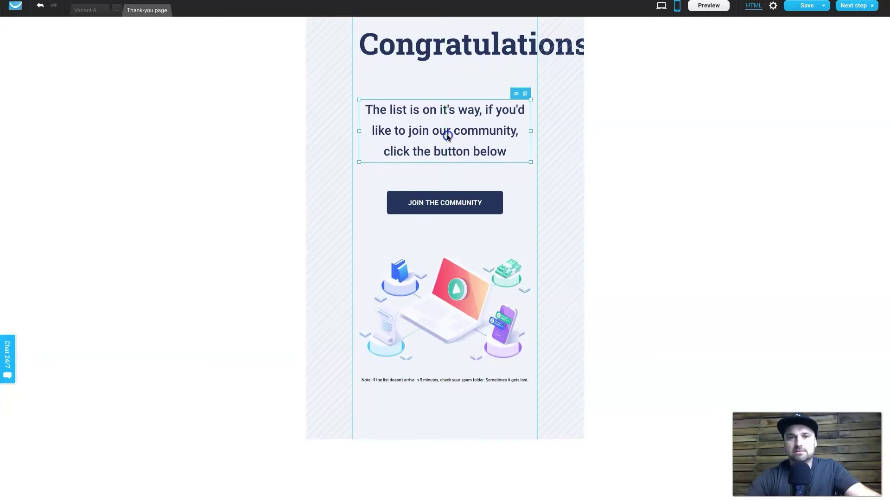
pyautogui.moveTo(445, 202); pyautogui.dragTo(444, 185)
# Set the font size of the mobile "Congratulations" heading to 46.
pyautogui.click(463, 44)
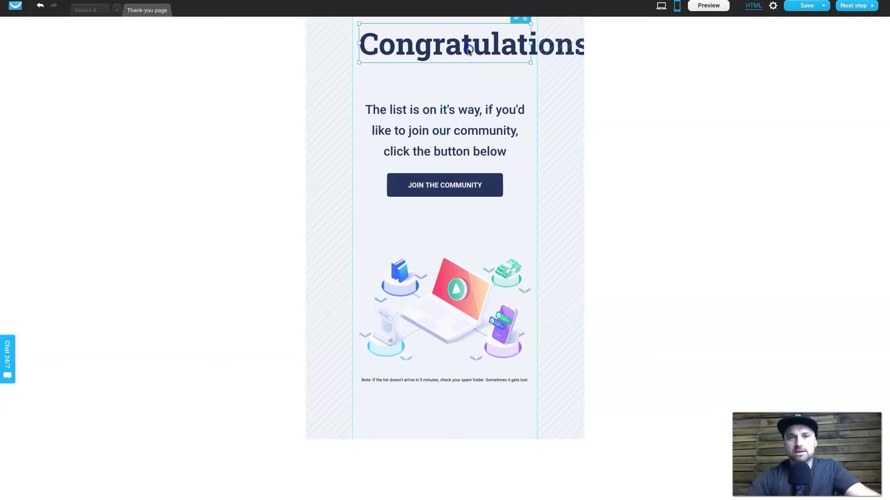
pyautogui.click(463, 44)
pyautogui.click(256, 27)
pyautogui.click(255, 27)
pyautogui.click(255, 27)
pyautogui.click(255, 27)
pyautogui.click(255, 27)
pyautogui.click(255, 27)
pyautogui.click(255, 27)
pyautogui.click(255, 27)
pyautogui.click(255, 27)
pyautogui.click(255, 27)
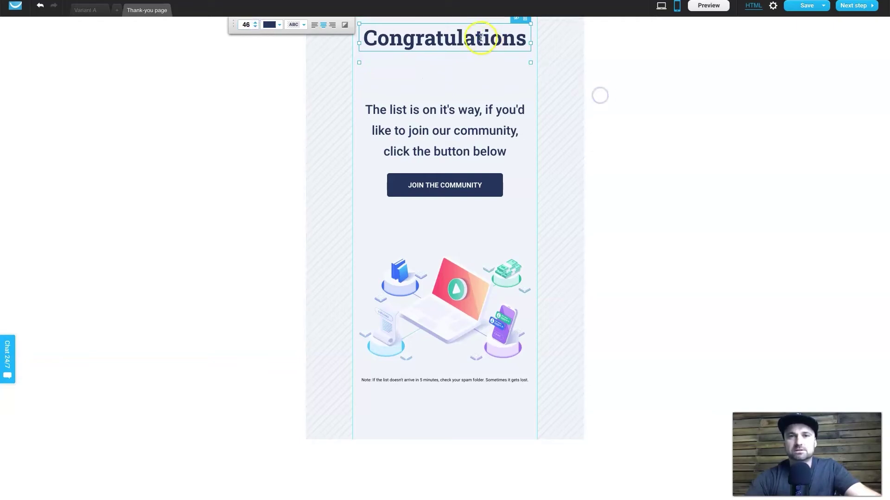
pyautogui.click(565, 58)
# Lower the mobile heading and move the paragraph, button, image and spam-folder note up into a compact centred stack beneath it.
pyautogui.moveTo(482, 40); pyautogui.dragTo(432, 75)
pyautogui.moveTo(433, 120); pyautogui.dragTo(433, 109)
pyautogui.moveTo(441, 177); pyautogui.dragTo(439, 163)
pyautogui.moveTo(444, 290); pyautogui.dragTo(443, 229)
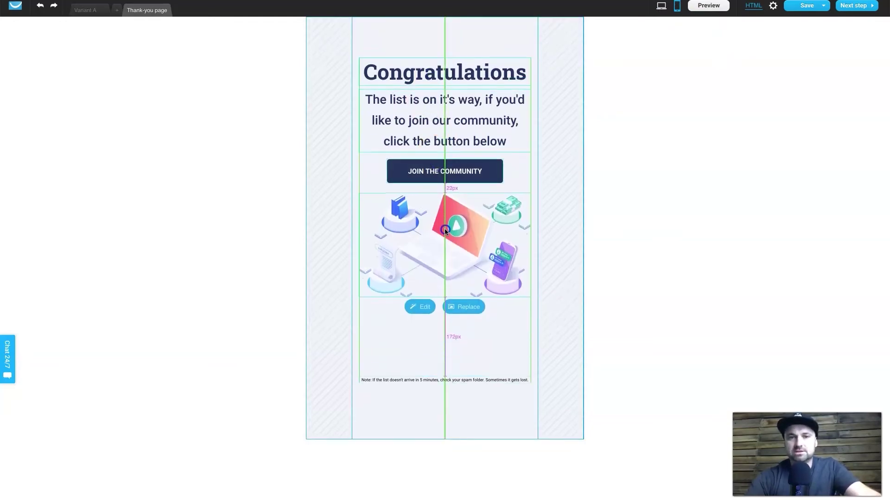
pyautogui.moveTo(436, 376); pyautogui.dragTo(435, 304)
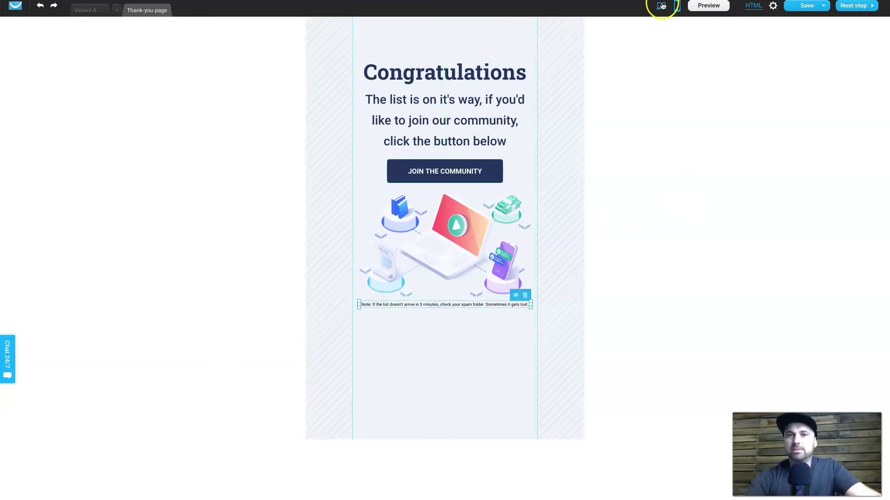
# Enlarge the "Congratulations" heading in the desktop version of the thank-you page to about font size 63, checking the mobile version too.
pyautogui.click(661, 6)
pyautogui.click(246, 105)
pyautogui.doubleClick(246, 105)
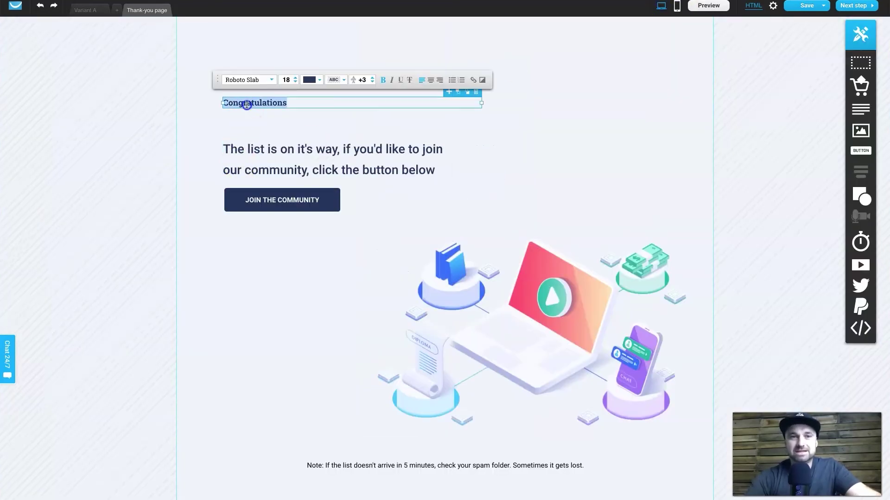
pyautogui.click(291, 79)
pyautogui.click(293, 79)
pyautogui.click(294, 78)
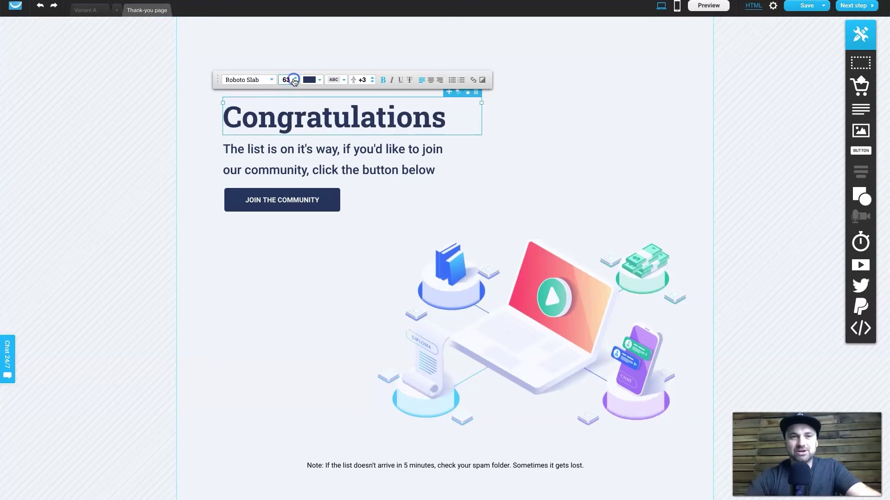
pyautogui.click(677, 6)
pyautogui.click(661, 5)
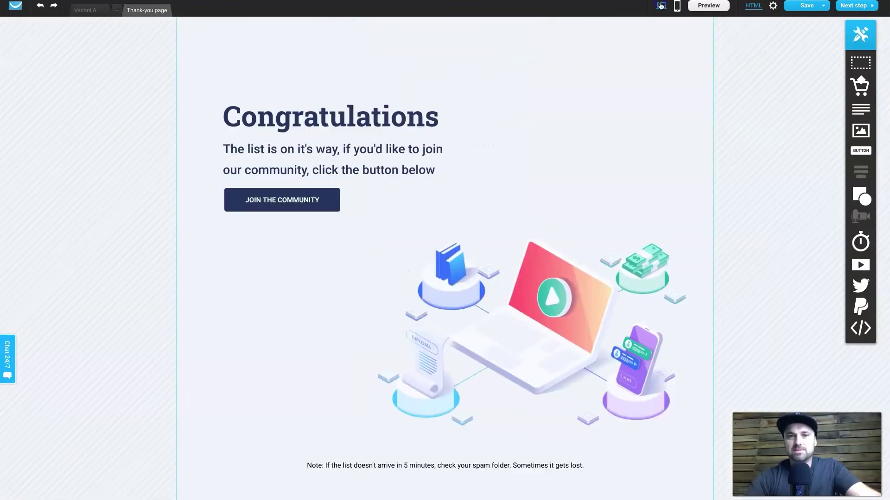
# Set the main heading's font size to 52 in the mobile version of Variant A, and return to its desktop version.
pyautogui.click(85, 10)
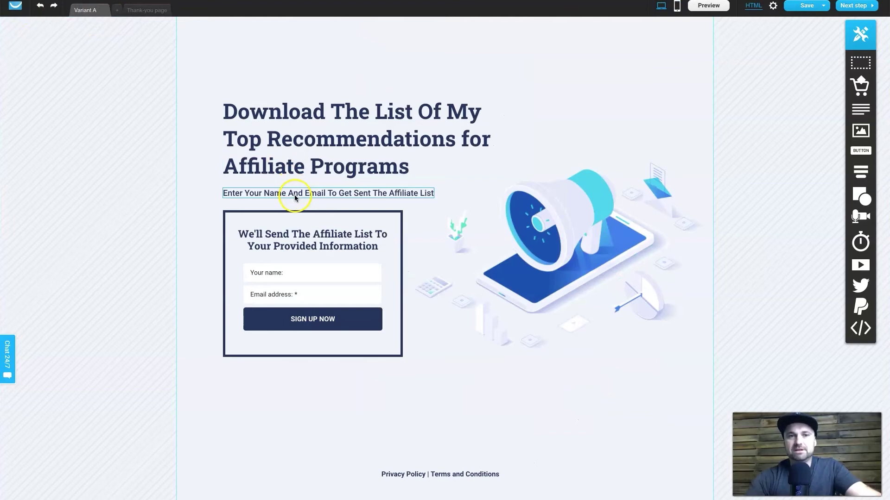
pyautogui.click(676, 8)
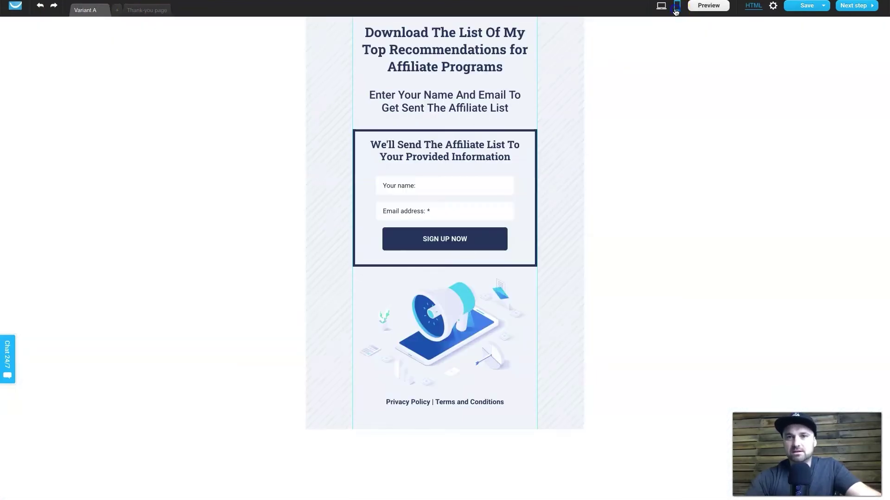
pyautogui.click(483, 44)
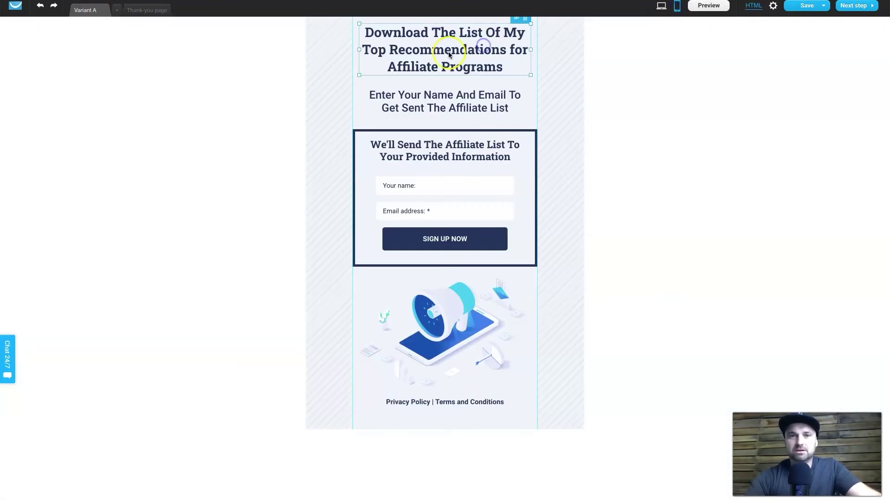
pyautogui.click(449, 51)
pyautogui.click(256, 24)
pyautogui.click(256, 23)
pyautogui.click(256, 23)
pyautogui.click(256, 23)
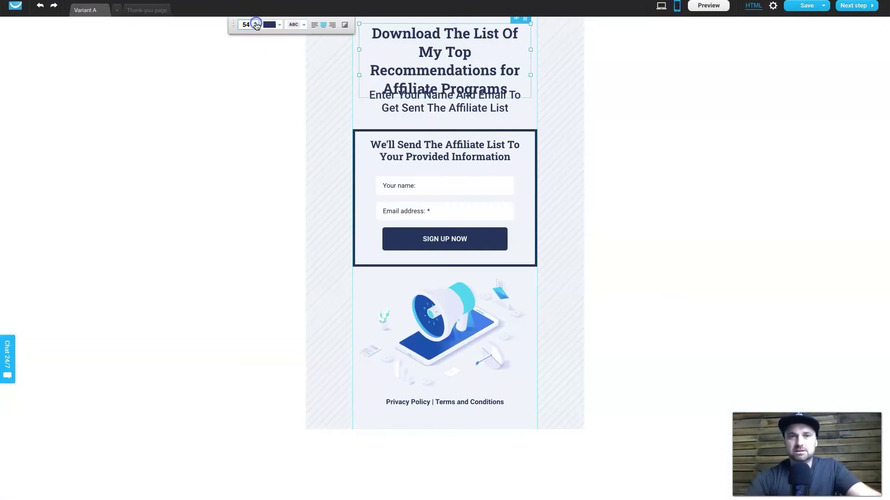
pyautogui.click(255, 27)
pyautogui.click(255, 27)
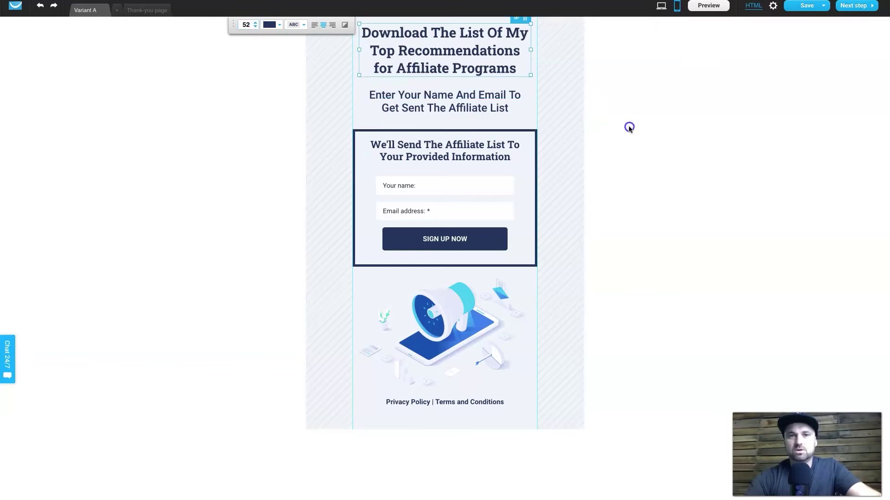
pyautogui.click(541, 107)
pyautogui.click(662, 10)
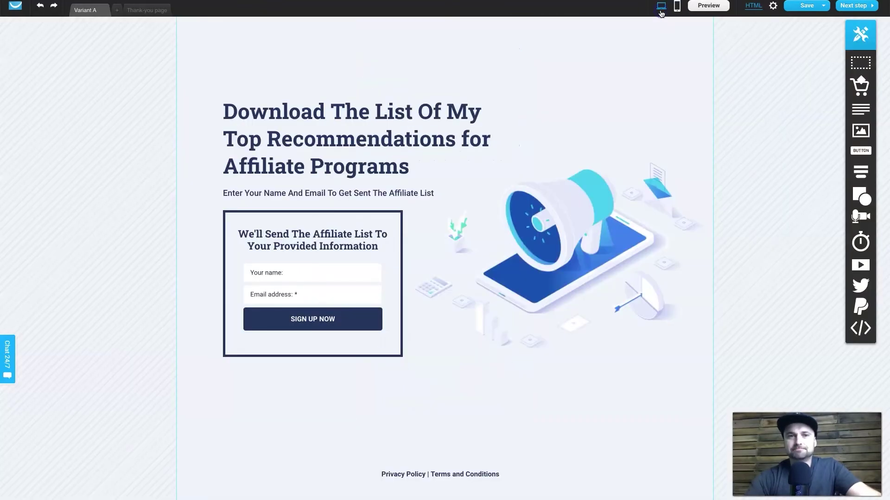
pyautogui.click(815, 8)
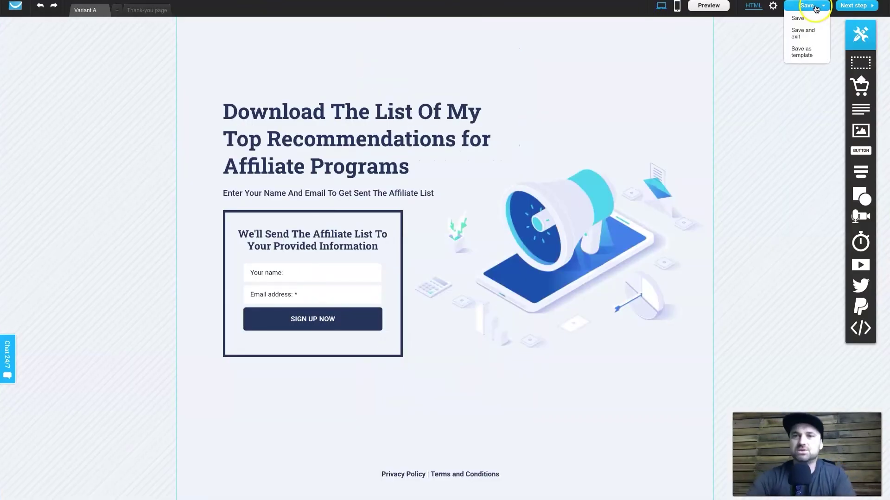
pyautogui.click(815, 6)
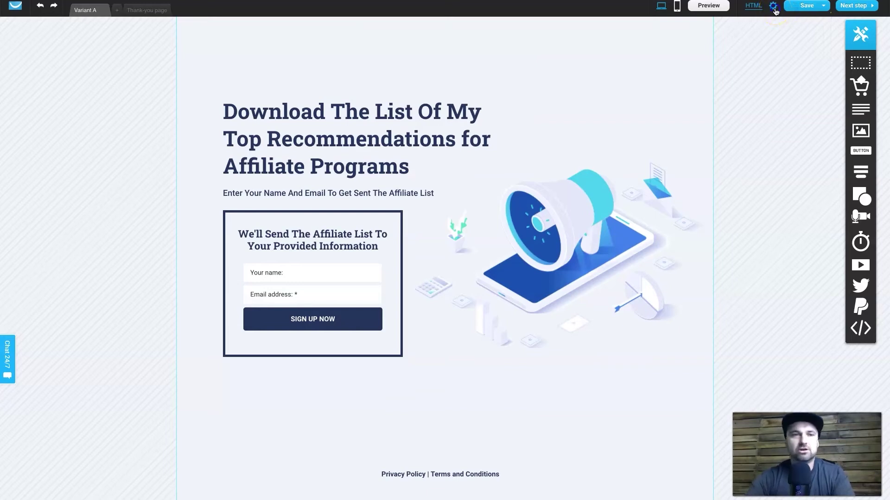
# Append "- Legit Marketing Reviews" to the landing page's SEO title "Affiliate List Download".
pyautogui.click(773, 7)
pyautogui.tripleClick(728, 61)
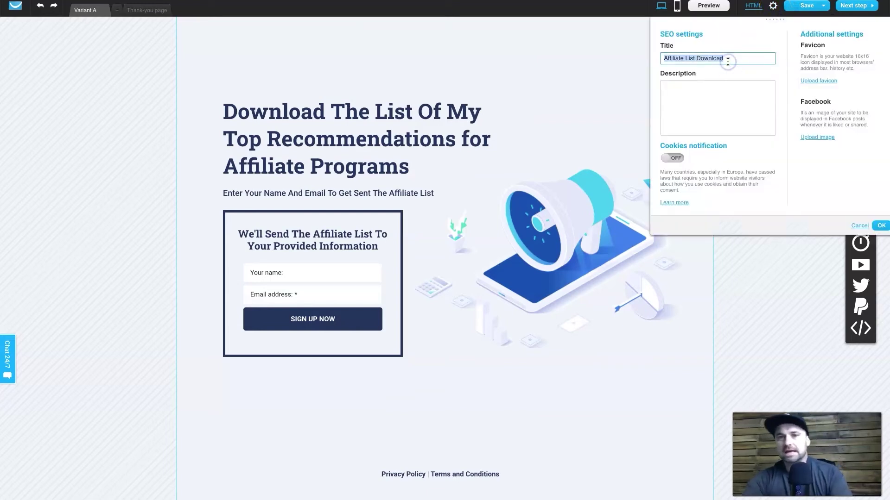
pyautogui.click(729, 62)
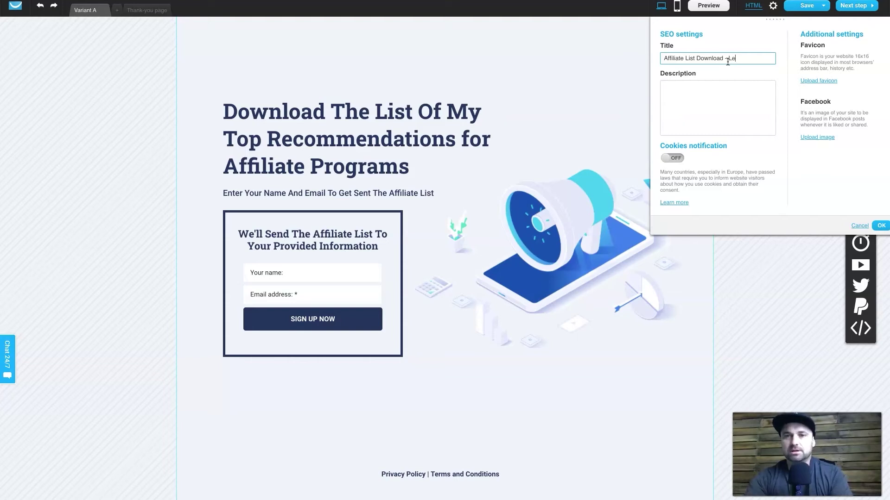
pyautogui.write('- Legit Marketing Reviews')
# Enter the SEO description "If you're an affiliate marketer and you're looking for new affiliate programs to join, make sure you get this list.".
pyautogui.press('Tab')
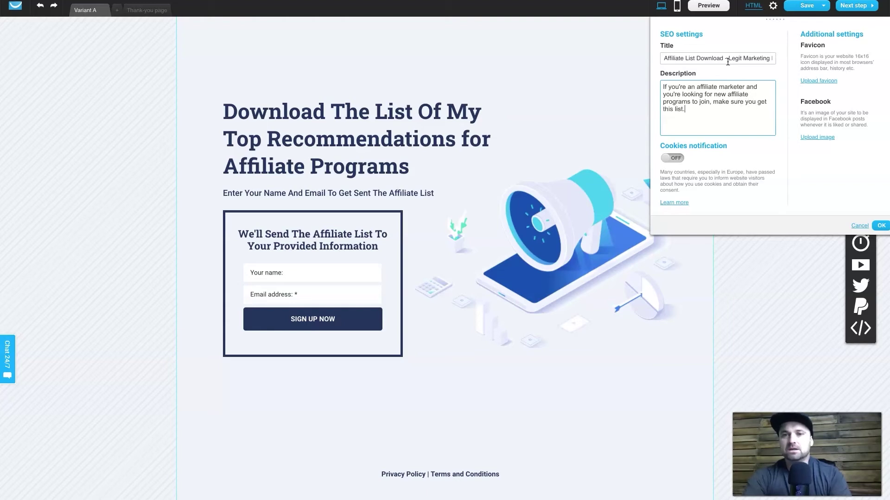
pyautogui.click(823, 5)
pyautogui.click(805, 40)
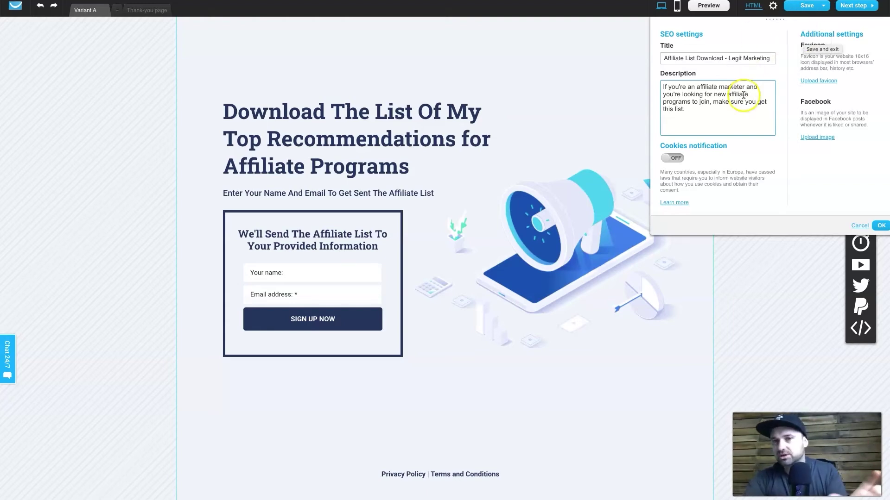
# Add the free GetResponse image of a cheering woman at a laptop as the Facebook sharing image and apply the page settings.
pyautogui.click(819, 138)
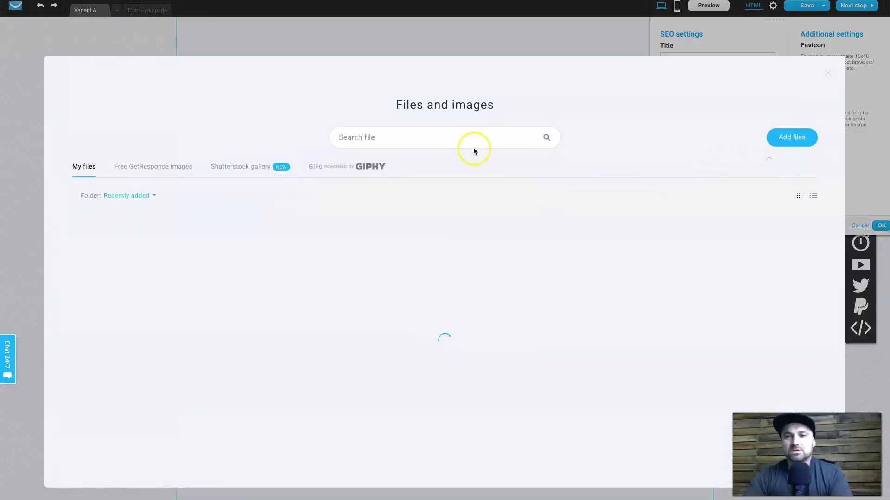
pyautogui.click(158, 172)
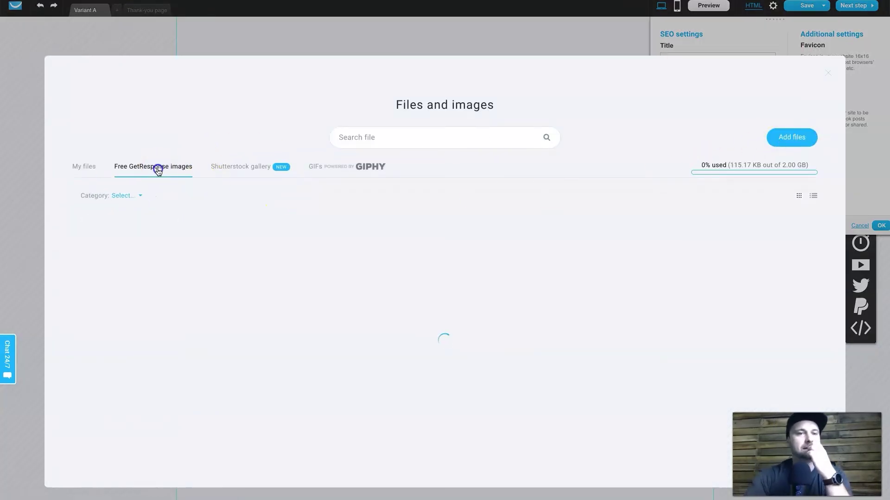
pyautogui.click(223, 173)
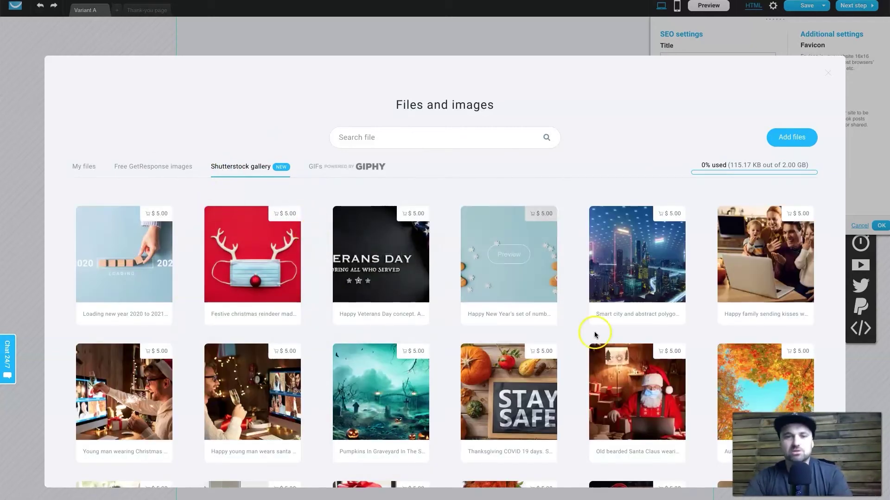
pyautogui.scroll(-3, 588, 389)
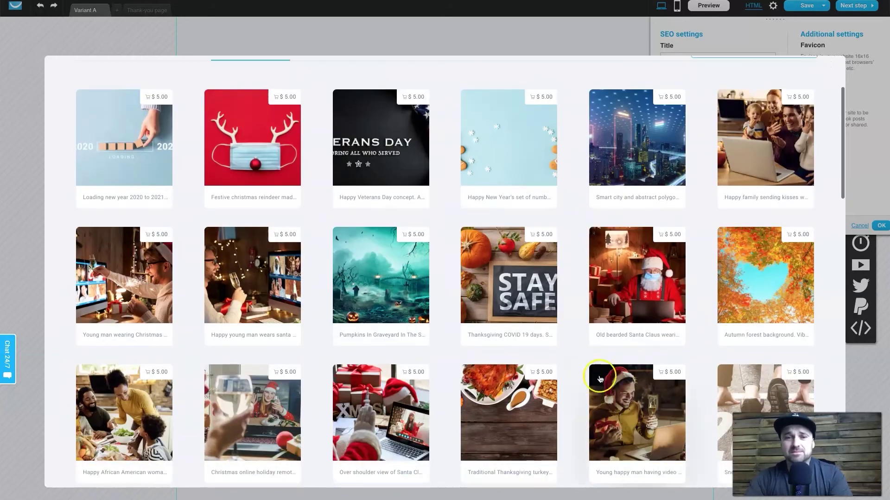
pyautogui.scroll(3, 431, 284)
pyautogui.click(137, 164)
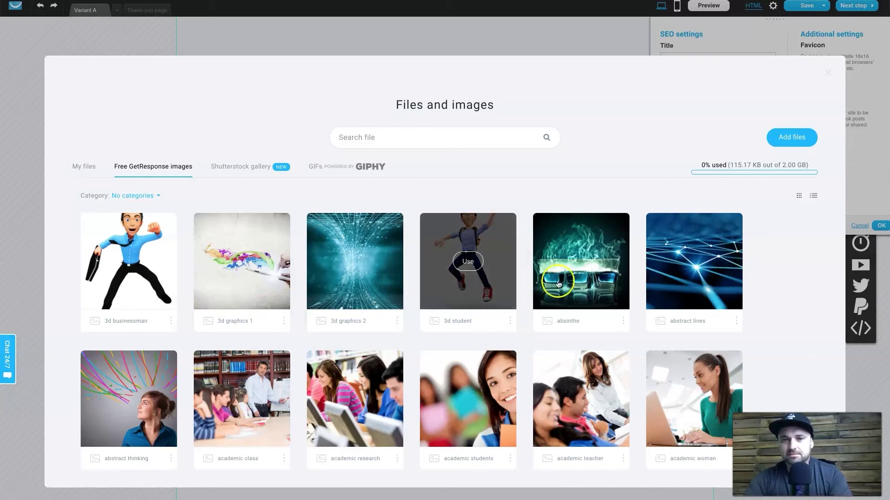
pyautogui.scroll(-5, 539, 264)
pyautogui.click(481, 294)
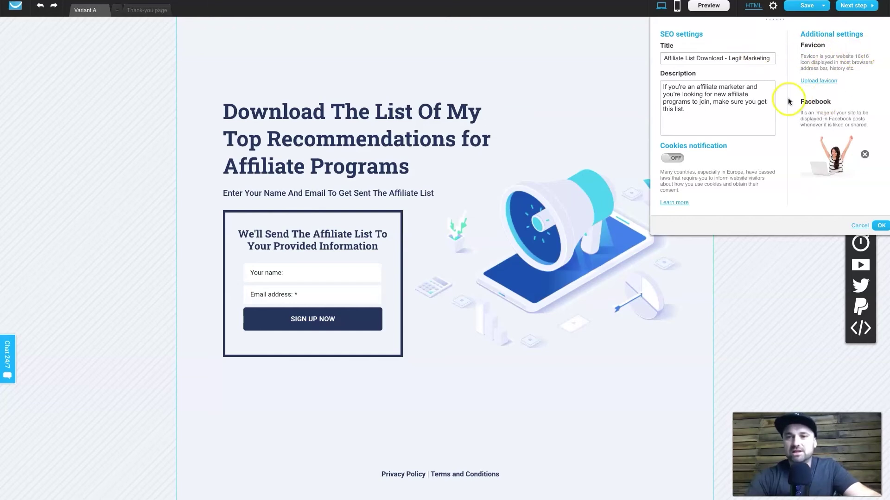
pyautogui.click(879, 227)
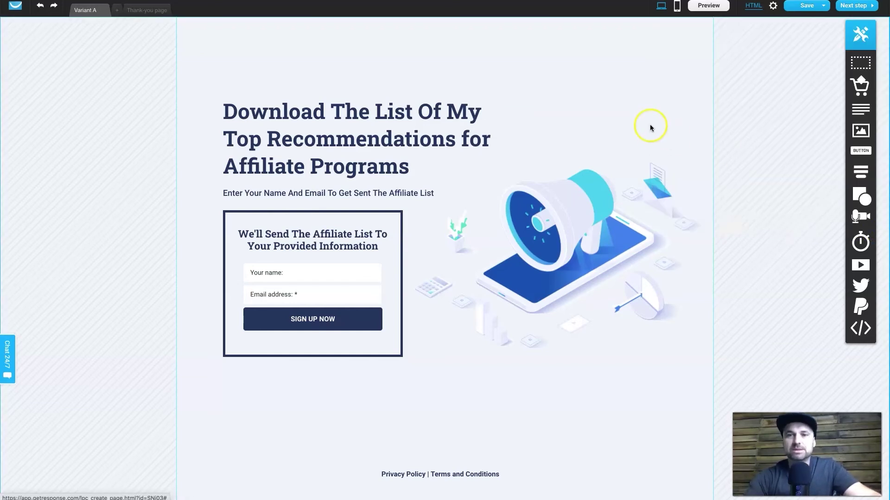
# Save the landing page and proceed to its settings step.
pyautogui.click(823, 6)
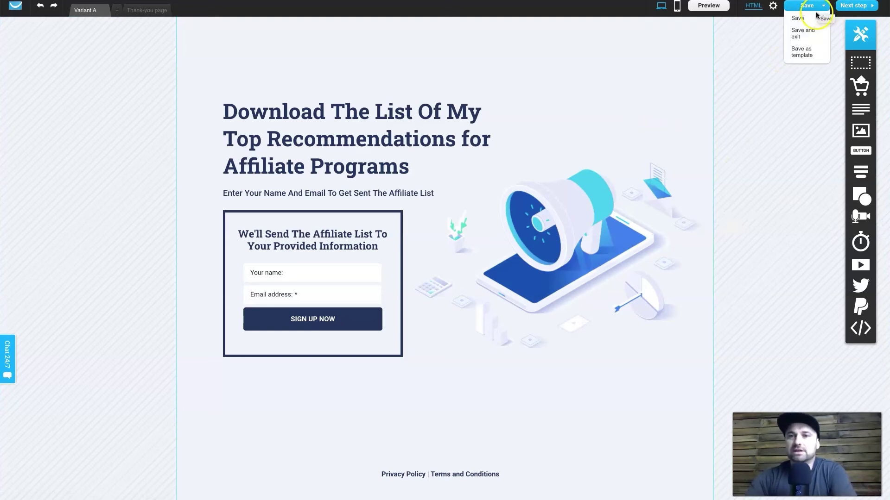
pyautogui.click(795, 19)
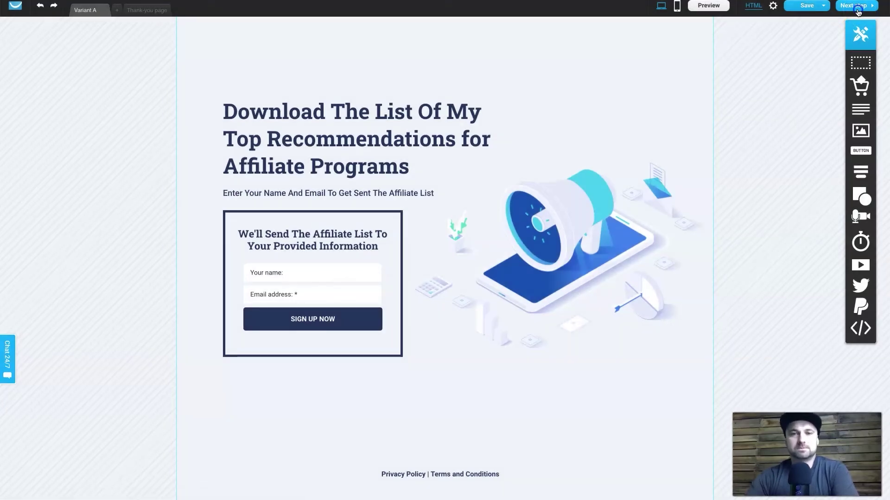
pyautogui.click(857, 9)
pyautogui.click(310, 199)
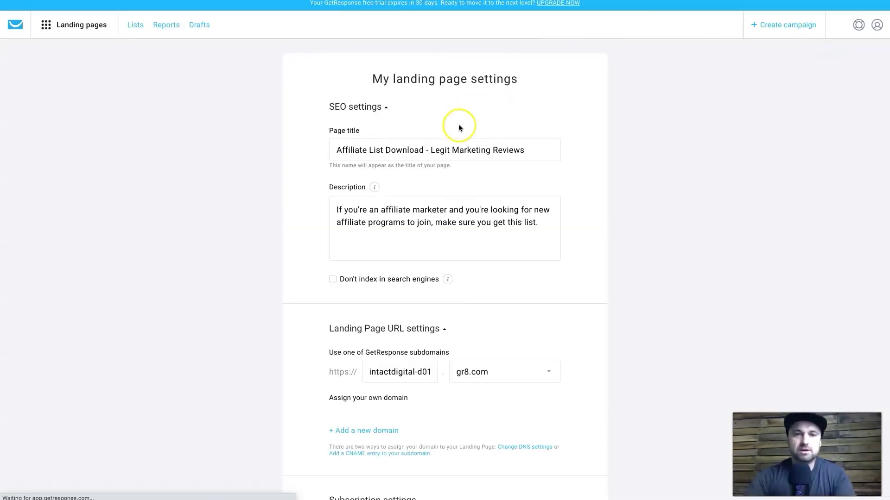
# Use intactdigital-d0120 on gr8.com as the landing page's GetResponse subdomain.
pyautogui.scroll(-3, 421, 246)
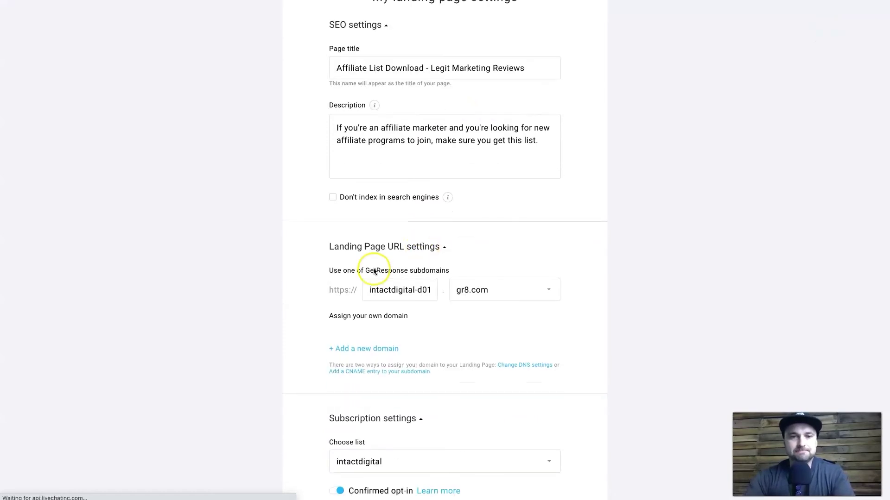
pyautogui.moveTo(367, 287); pyautogui.dragTo(431, 288)
pyautogui.press('End')
pyautogui.write('20')
pyautogui.scroll(-4, 443, 256)
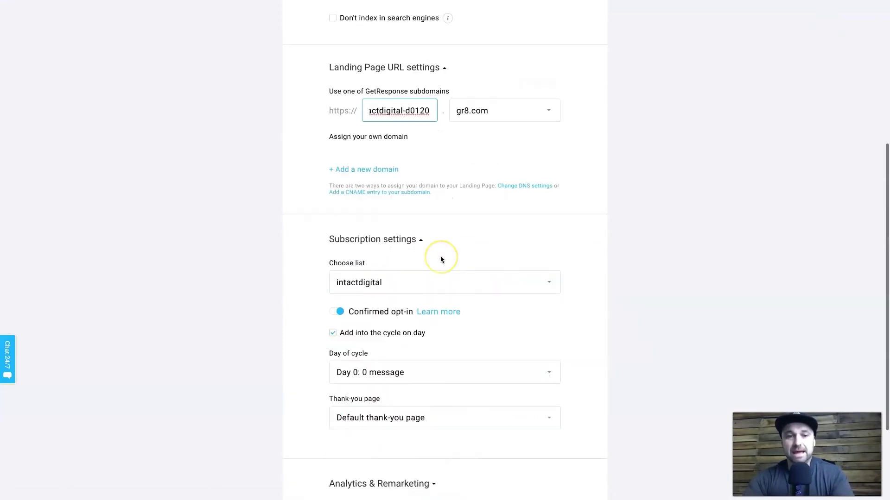
# Look through the day-of-cycle options and try the custom thank-you page option before returning to the default one.
pyautogui.click(349, 375)
pyautogui.click(349, 375)
pyautogui.click(361, 419)
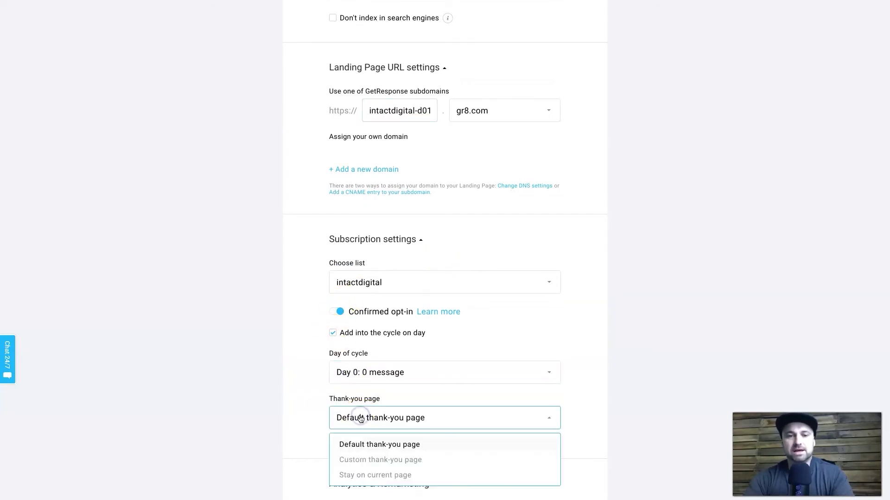
pyautogui.click(361, 418)
pyautogui.scroll(-2, 358, 417)
pyautogui.click(350, 326)
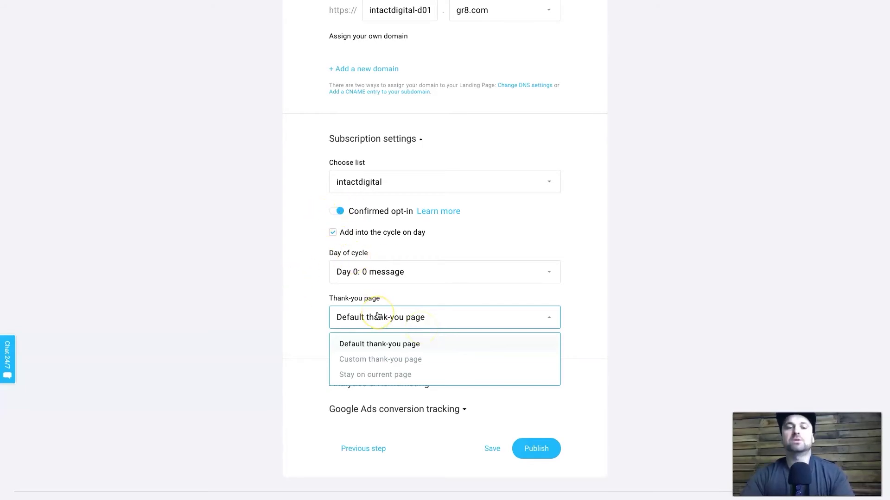
pyautogui.click(390, 363)
pyautogui.click(364, 319)
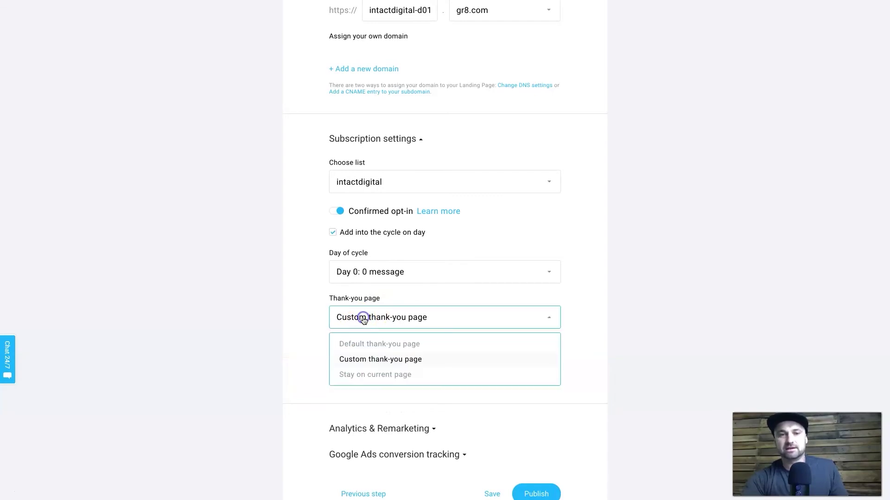
pyautogui.click(364, 341)
pyautogui.click(370, 280)
pyautogui.click(364, 296)
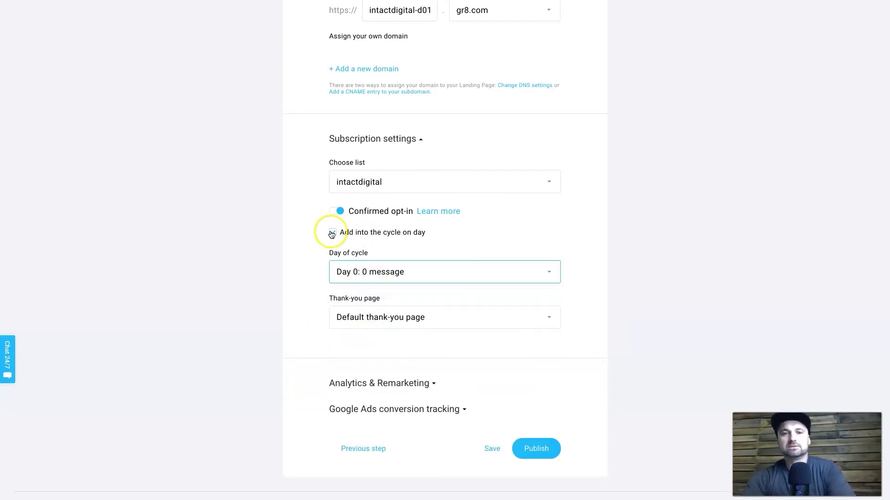
# Choose intactdigitalnewsletter as the subscription list, with contacts added into the cycle on Day 0.
pyautogui.click(411, 181)
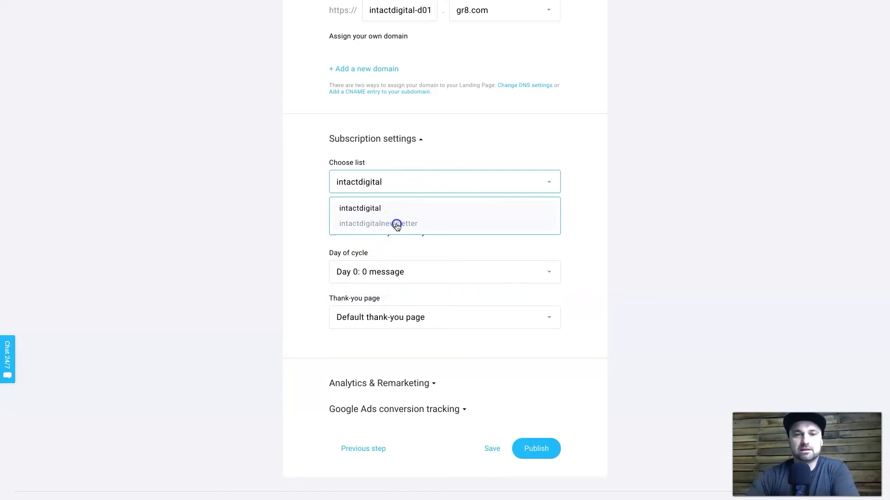
pyautogui.click(396, 224)
pyautogui.click(302, 227)
pyautogui.click(360, 274)
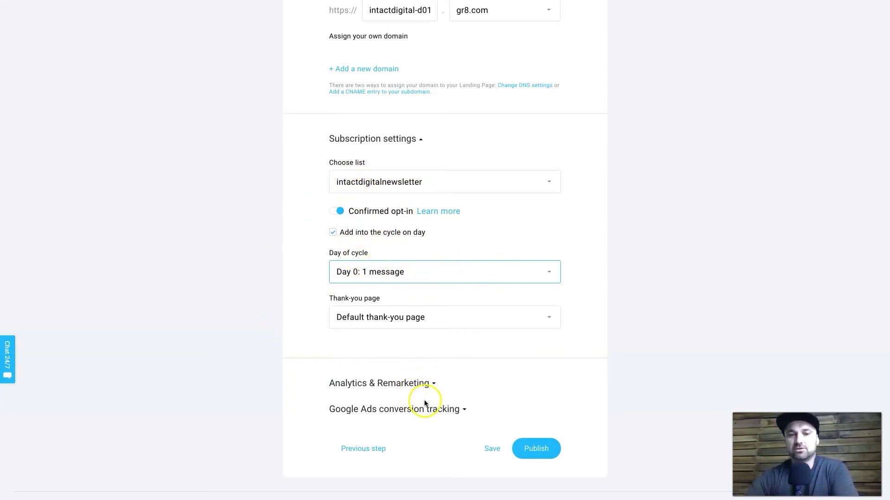
# Review the SEO, URL and subscription settings and publish the landing page.
pyautogui.scroll(4, 461, 424)
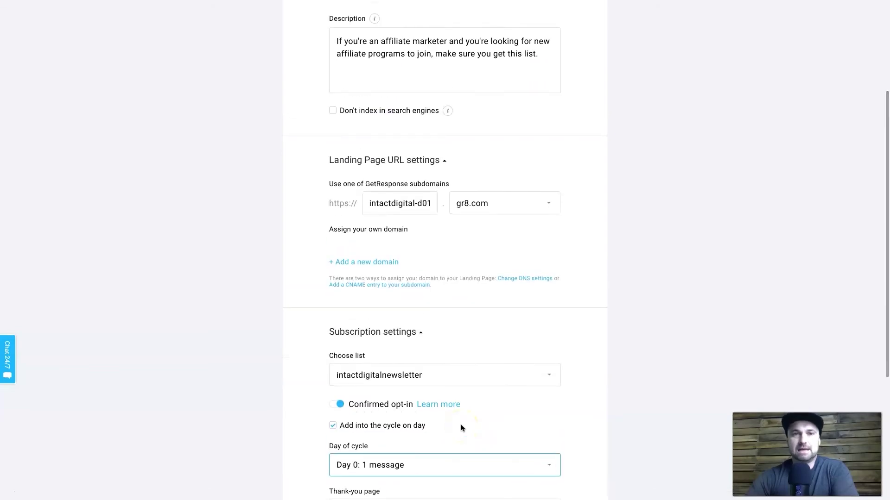
pyautogui.scroll(4, 461, 424)
pyautogui.scroll(-5, 549, 369)
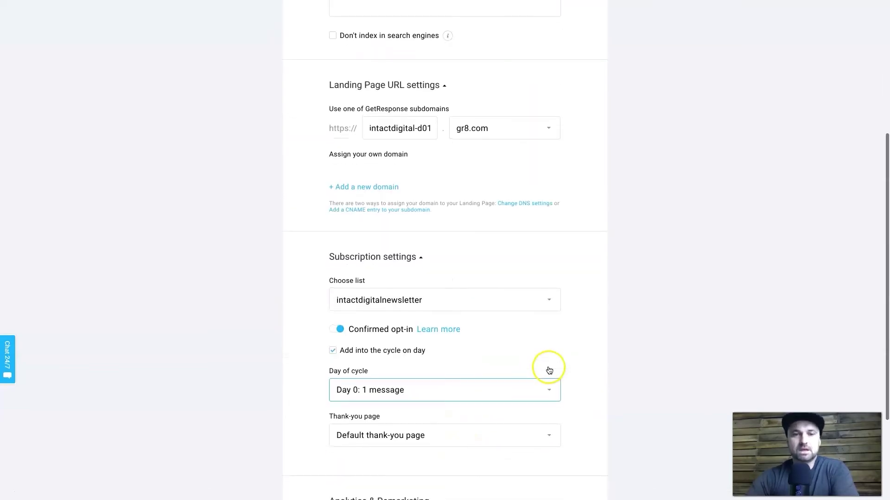
pyautogui.scroll(-3, 535, 246)
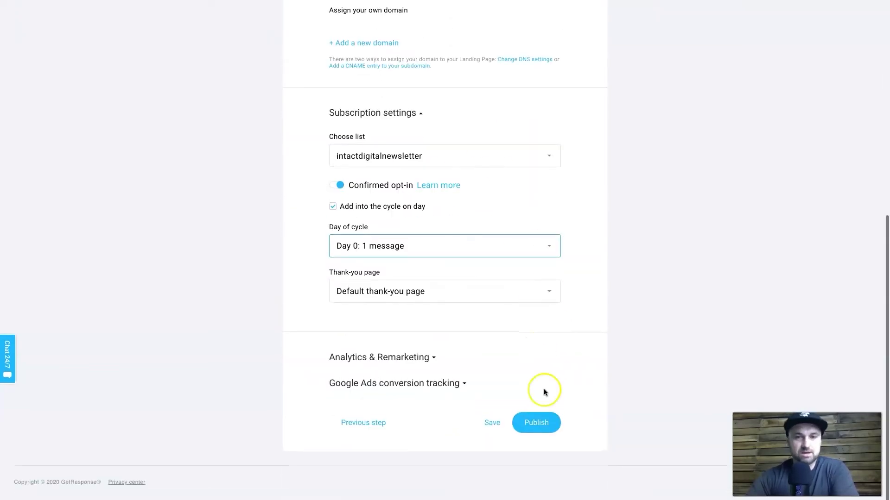
pyautogui.click(547, 425)
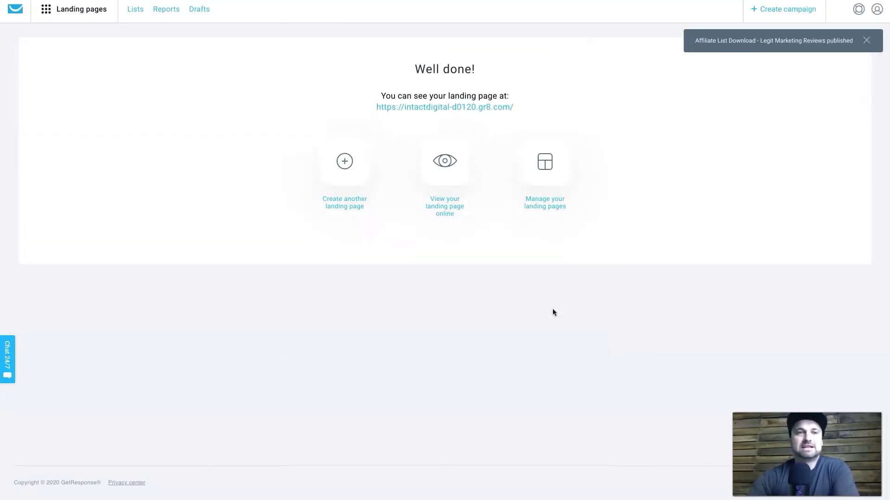
# Open the published landing page from its gr8.com link.
pyautogui.rightClick(465, 112)
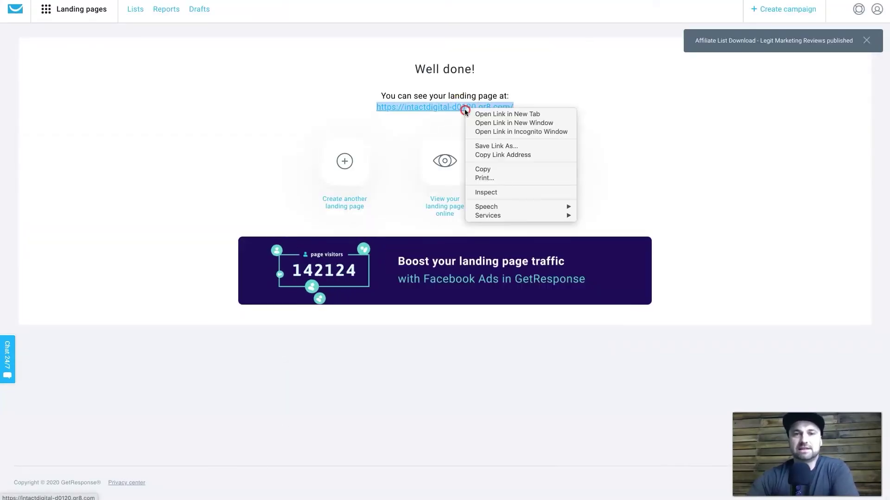
pyautogui.click(495, 132)
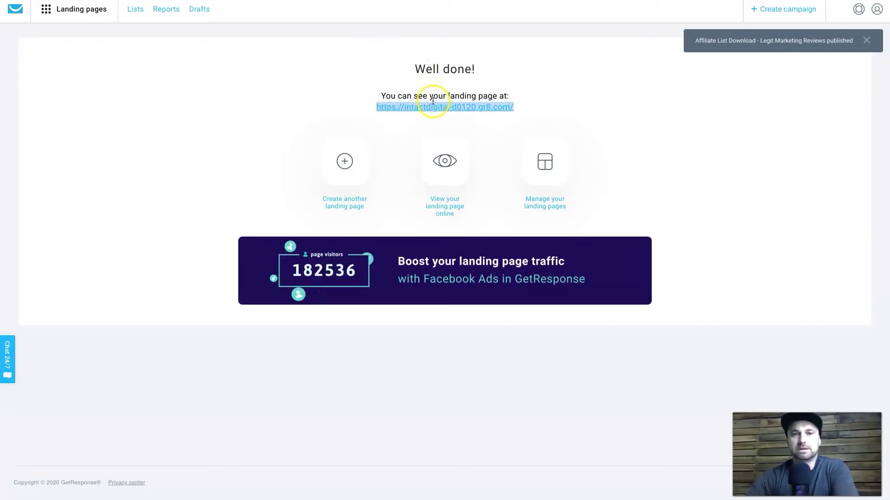
pyautogui.rightClick(435, 104)
pyautogui.click(451, 111)
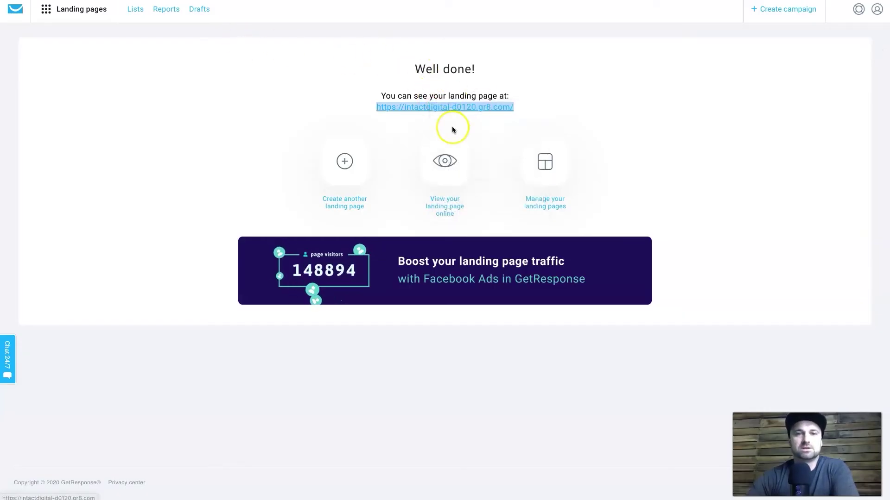
pyautogui.click(418, 118)
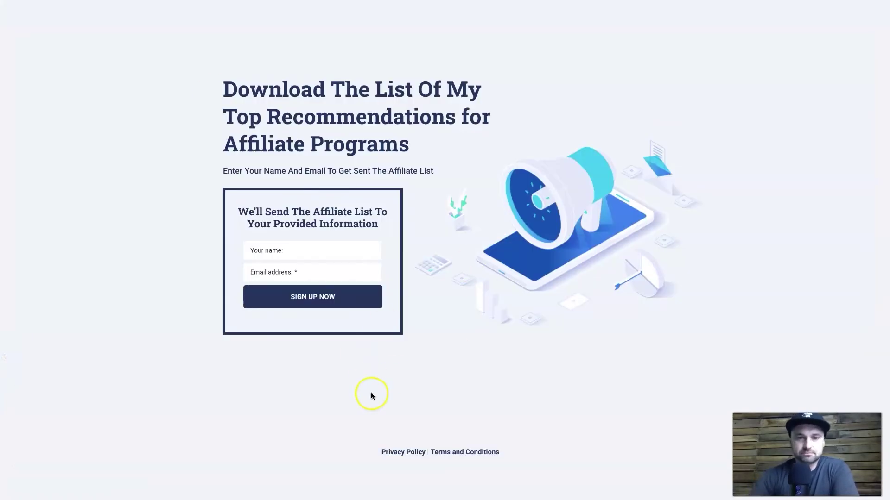
# Sign up through the opt-in form with the subscriber's first name and e-mail, and check the confirmation e-mail's subject in Gmail.
pyautogui.click(346, 252)
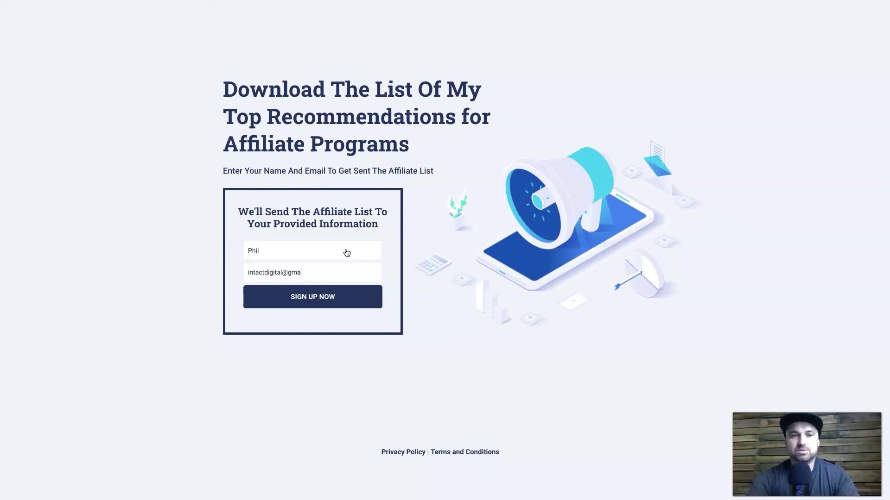
pyautogui.write('om')
pyautogui.click(364, 302)
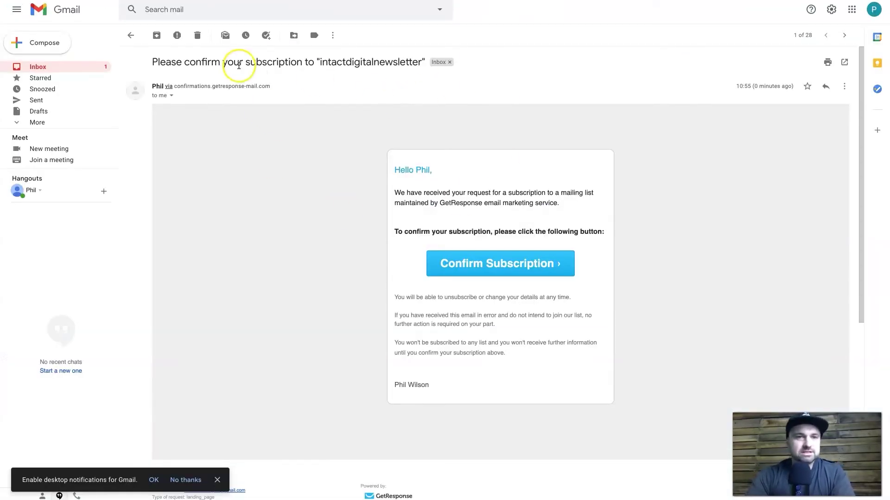
pyautogui.moveTo(183, 65); pyautogui.dragTo(421, 61)
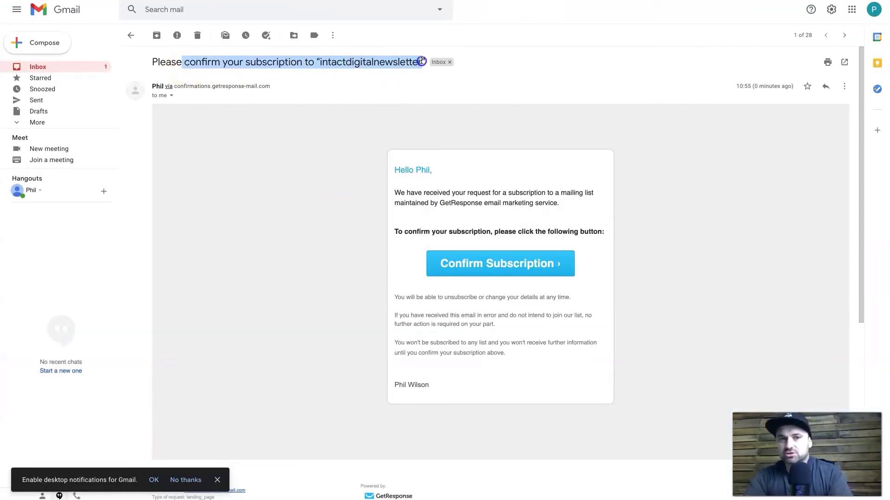
pyautogui.click(391, 91)
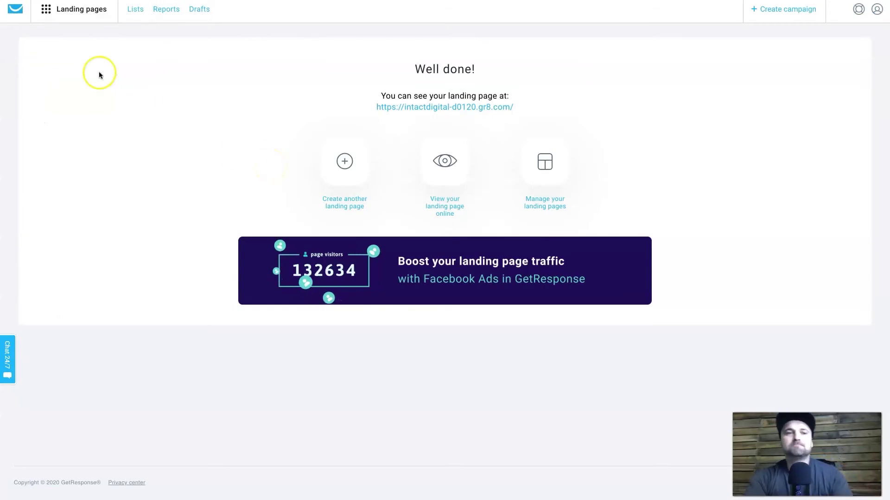
# In GetResponse, turn off confirmed opt-in in the Affiliate List Download landing page's settings and publish the page again.
pyautogui.click(73, 9)
pyautogui.click(179, 76)
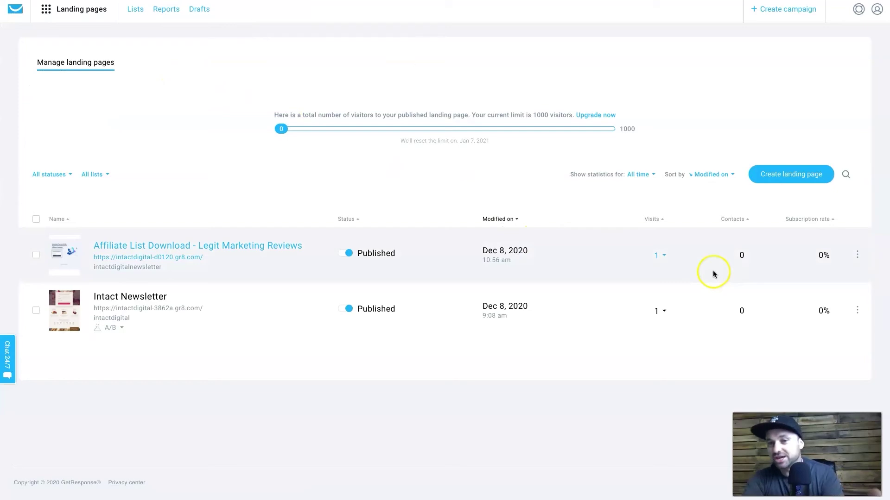
pyautogui.click(857, 255)
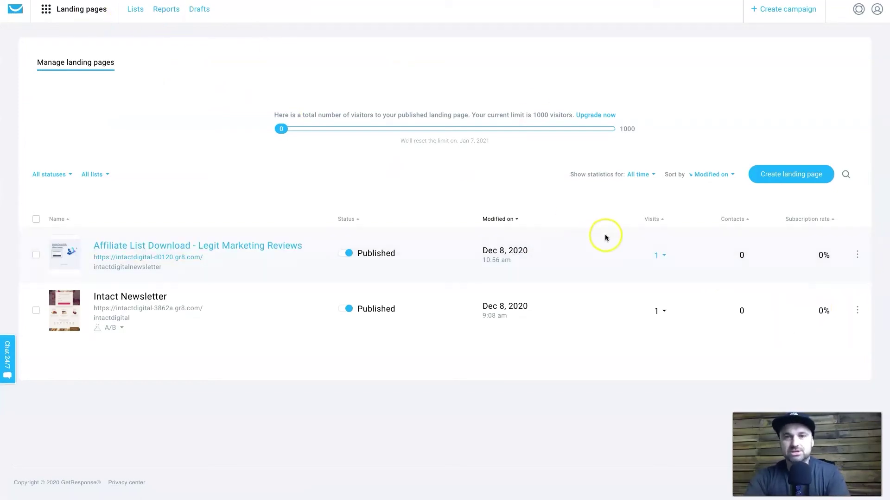
pyautogui.click(857, 254)
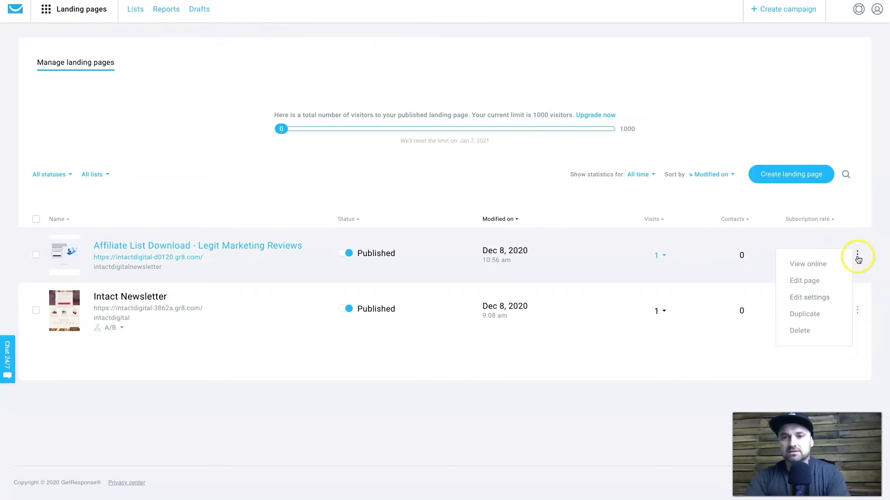
pyautogui.click(823, 299)
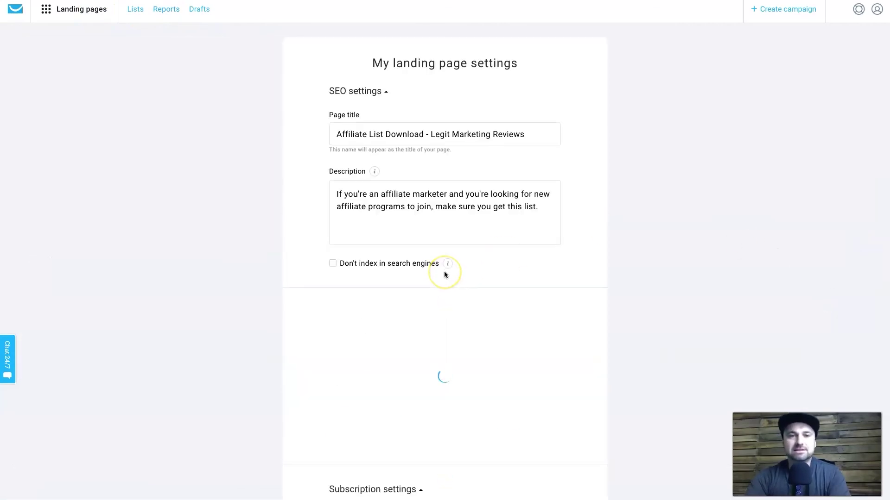
pyautogui.scroll(-7, 444, 273)
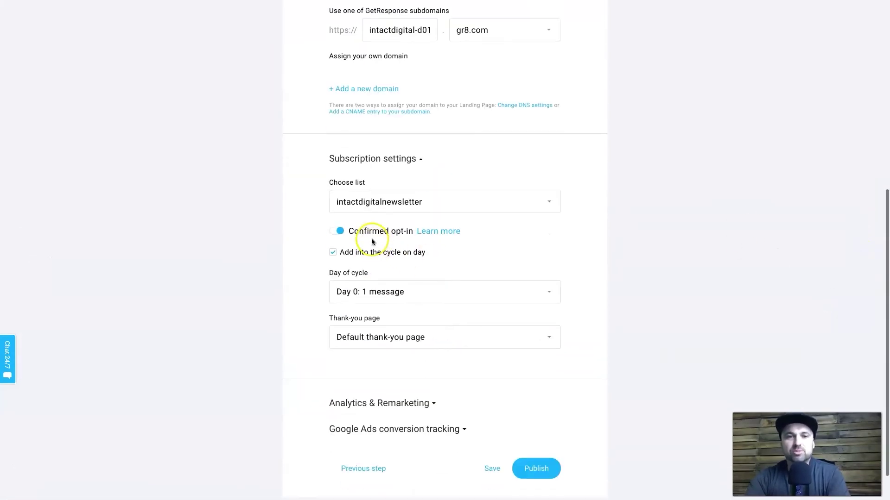
pyautogui.click(334, 231)
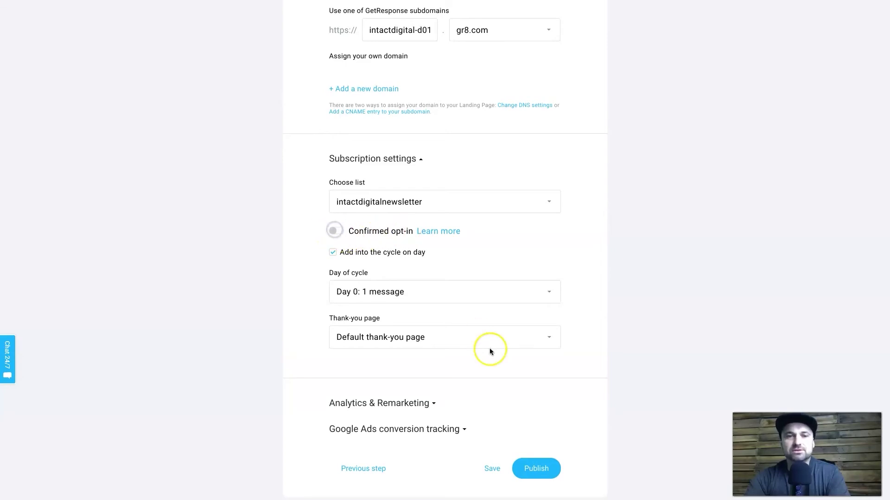
pyautogui.click(546, 473)
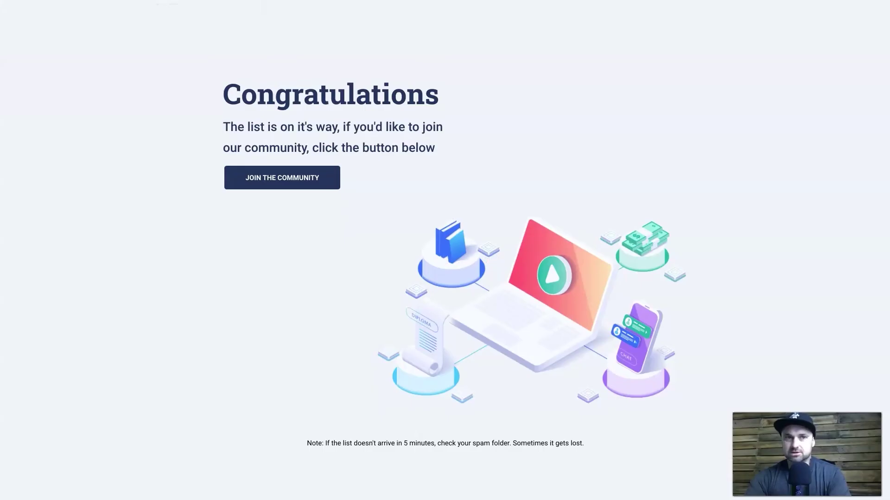
# Return from the live thank-you page to the opt-in page and reload it.
pyautogui.rightClick(152, 163)
pyautogui.click(162, 168)
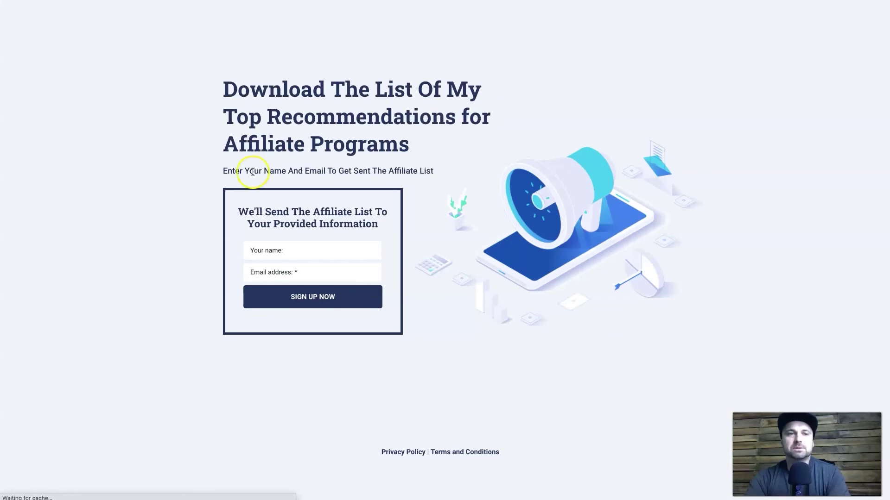
pyautogui.rightClick(149, 138)
pyautogui.click(164, 162)
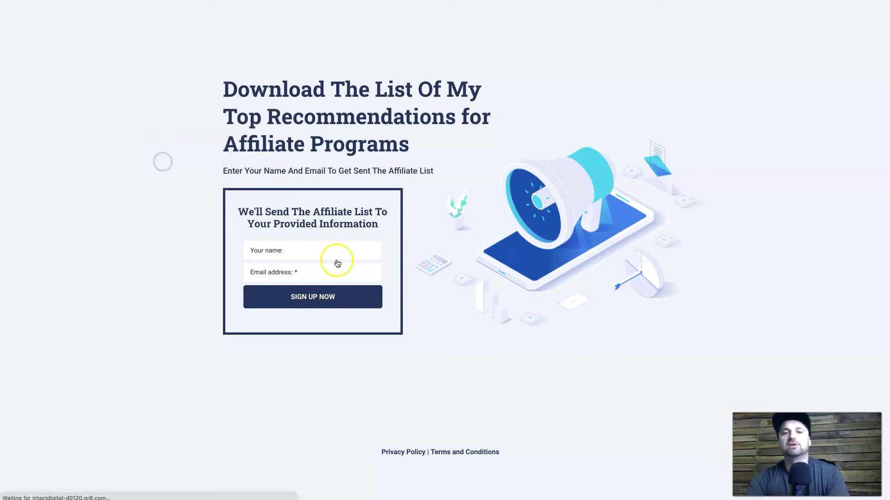
# Submit the reloaded opt-in form with the subscriber's first name and e-mail address to test sign-up without confirmation.
pyautogui.click(355, 251)
pyautogui.write('Phil')
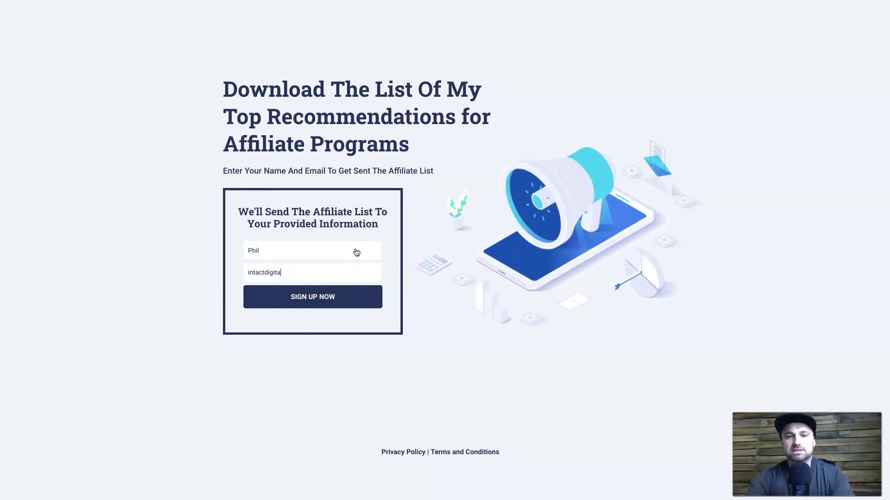
pyautogui.write('om')
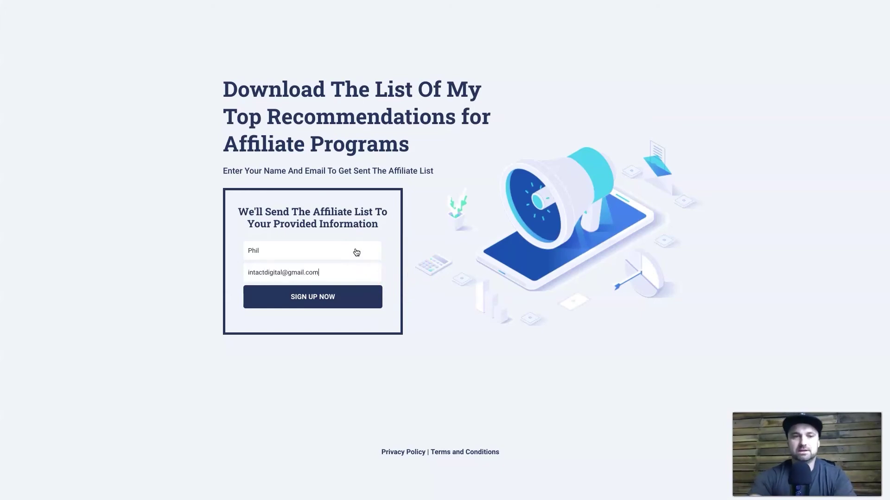
pyautogui.click(298, 297)
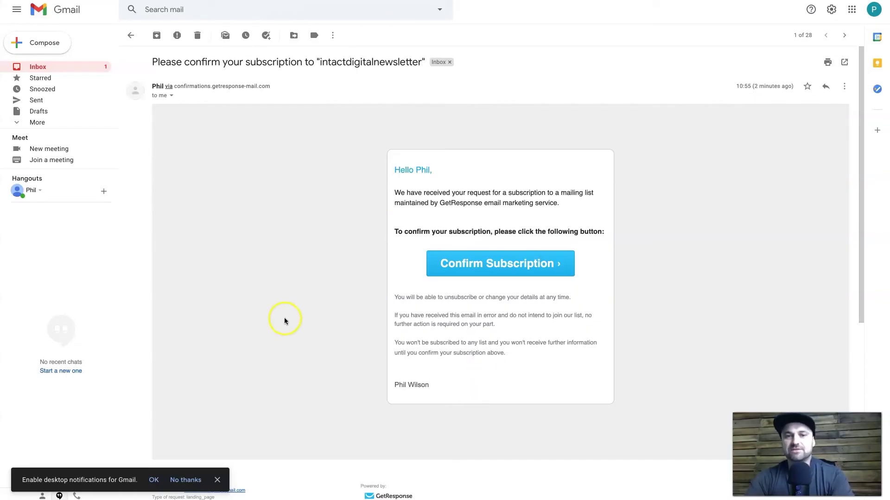
# Confirm the subscription from the confirmation e-mail and open the welcome message that follows it.
pyautogui.click(491, 260)
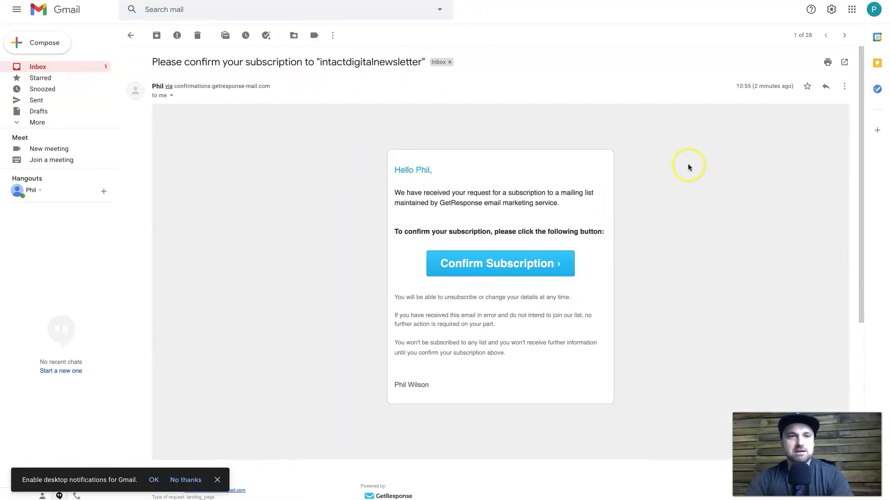
pyautogui.rightClick(197, 149)
pyautogui.click(222, 171)
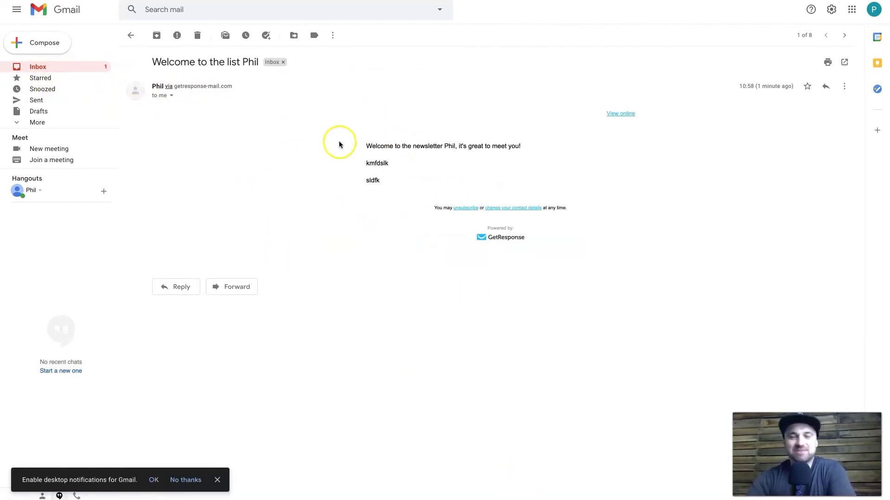
# Examine the text of the welcome e-mail and its sender and recipient details.
pyautogui.moveTo(360, 149); pyautogui.dragTo(310, 119)
pyautogui.click(481, 173)
pyautogui.moveTo(368, 143); pyautogui.dragTo(389, 180)
pyautogui.click(388, 181)
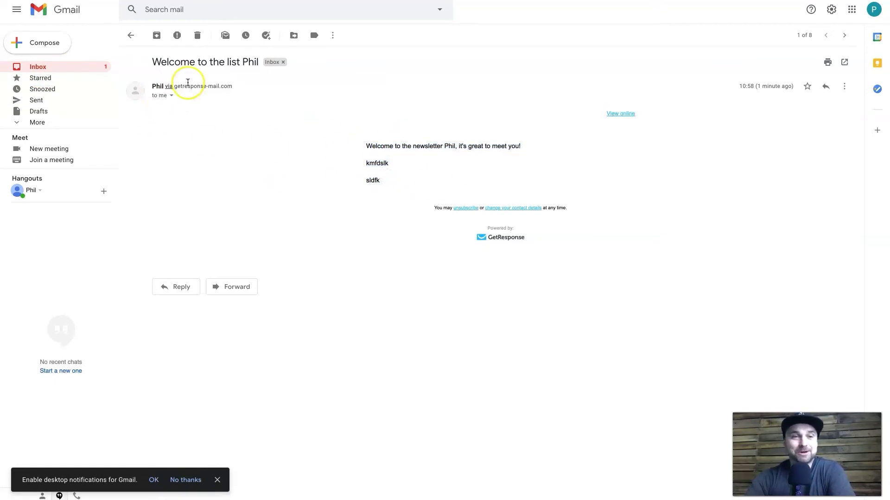
pyautogui.click(169, 96)
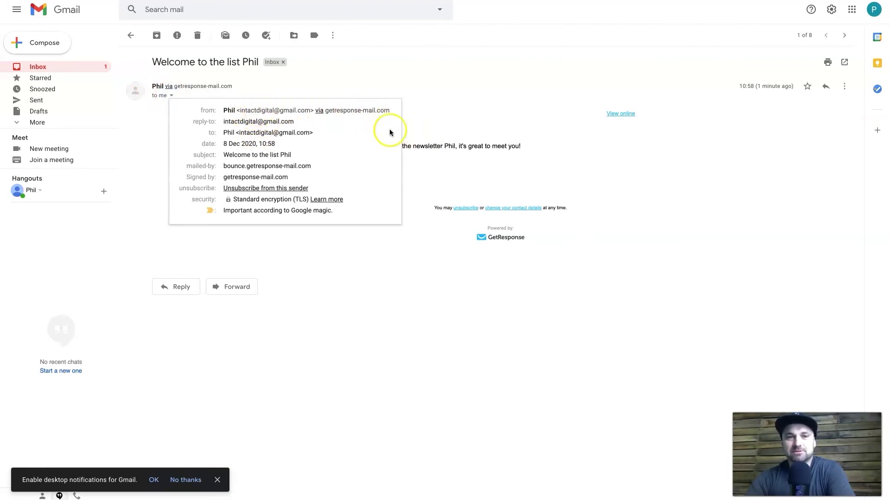
pyautogui.click(481, 174)
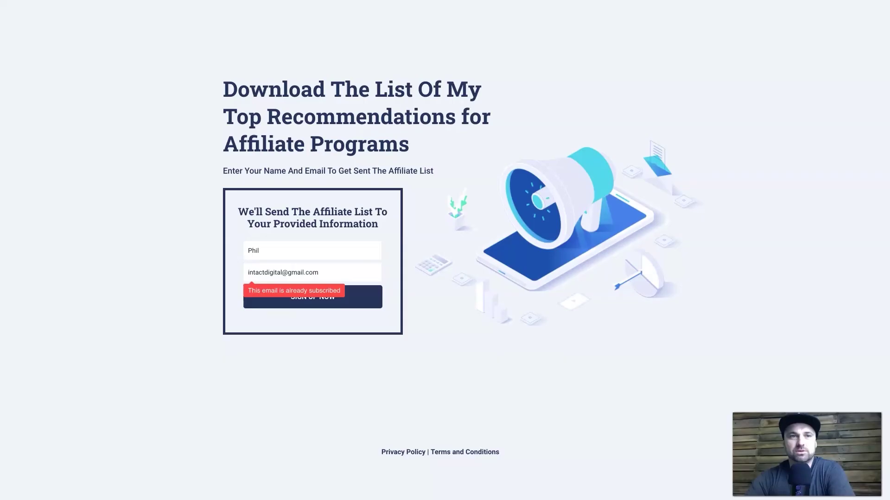
# In GetResponse, check the contacts subscribed to the intactdigitalnewsletter list.
pyautogui.rightClick(161, 86)
pyautogui.click(139, 82)
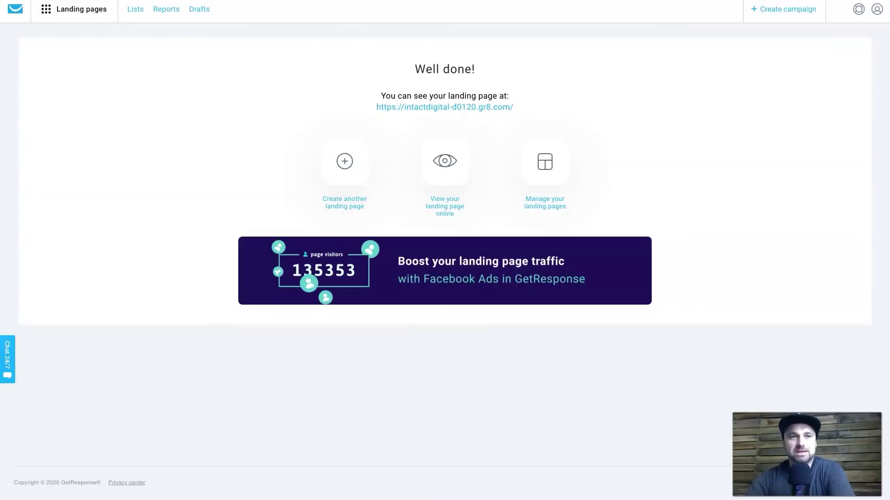
pyautogui.click(132, 11)
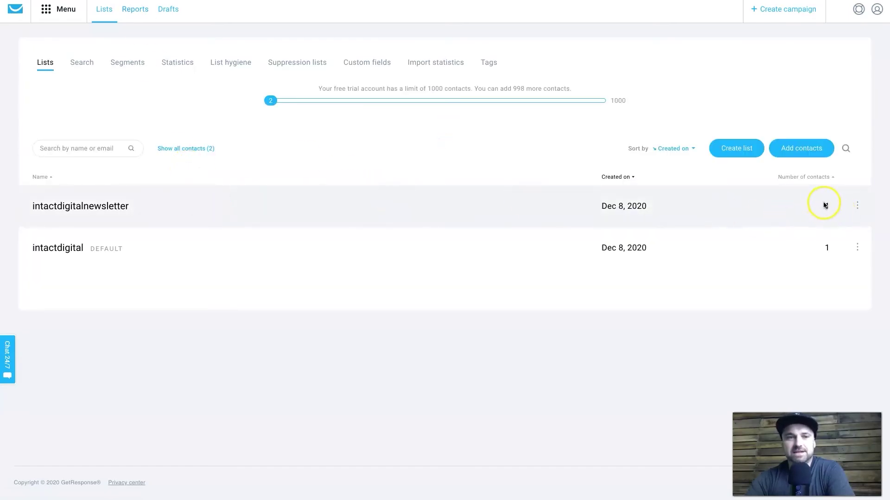
pyautogui.click(102, 206)
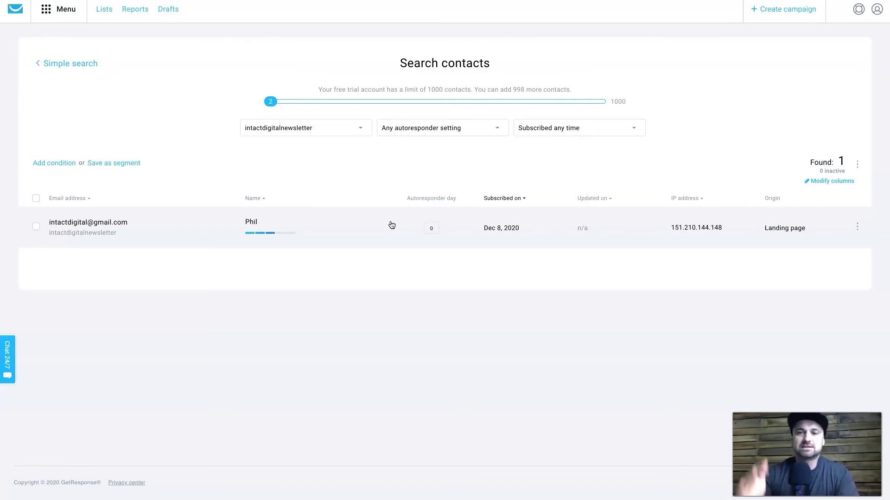
pyautogui.click(298, 148)
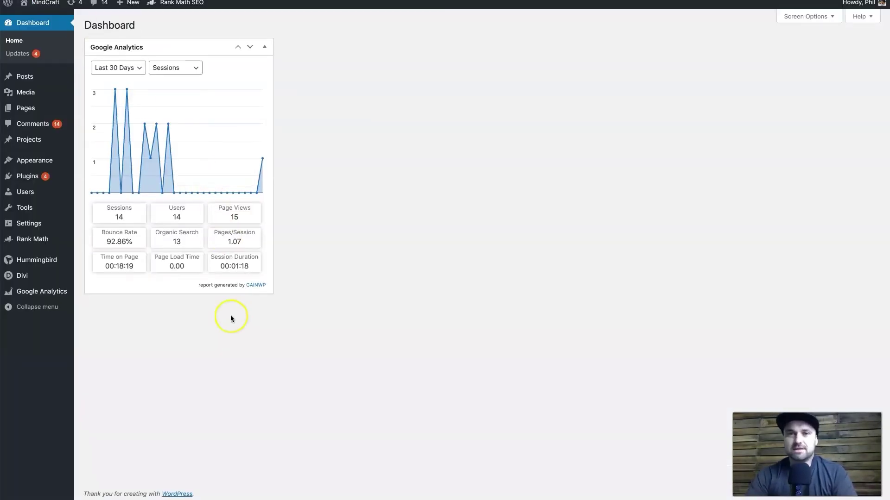
# In the WordPress admin, search the directory of new plugins for "getresponse".
pyautogui.click(104, 312)
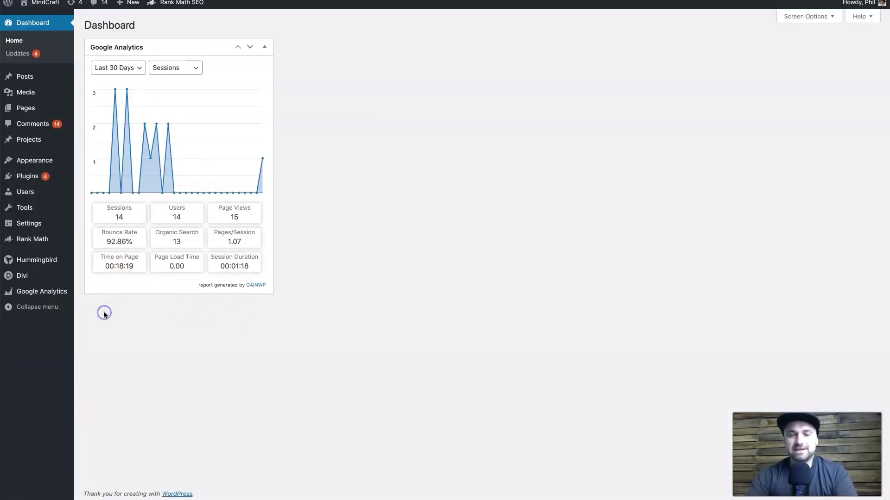
pyautogui.moveTo(45, 179)
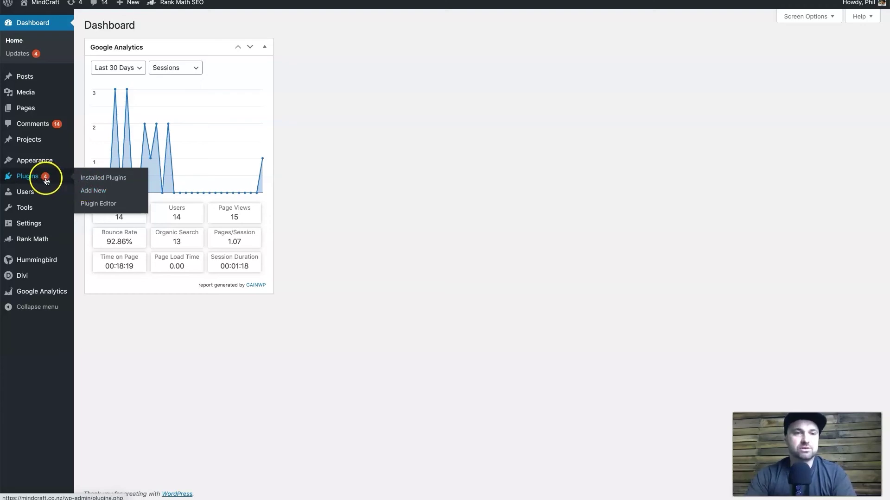
pyautogui.click(91, 192)
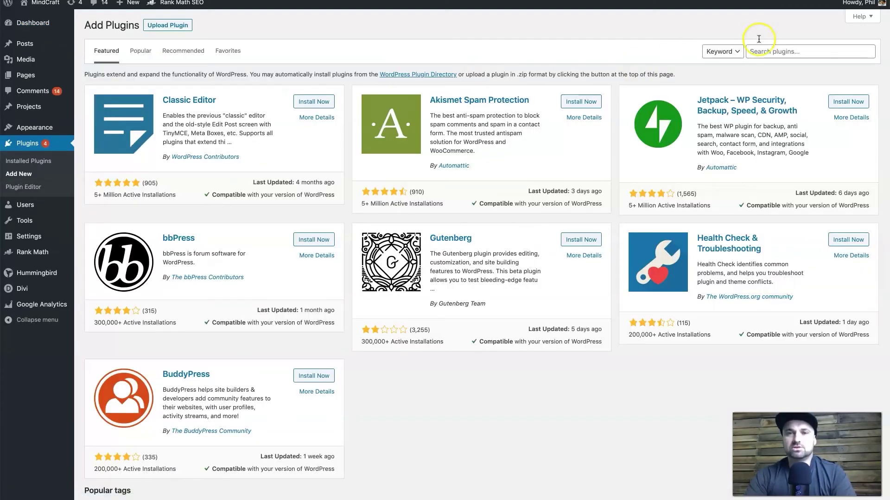
pyautogui.click(780, 45)
pyautogui.write('getresponse')
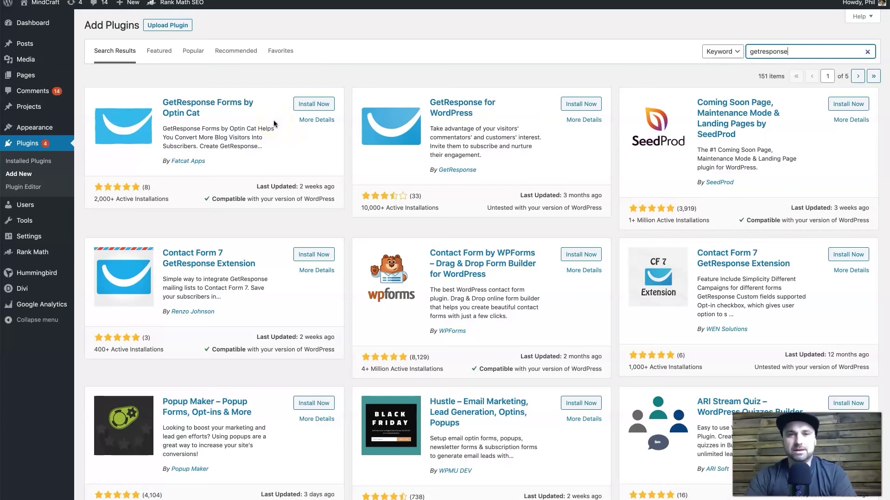
# Install and activate the GetResponse for WordPress plugin.
pyautogui.click(454, 184)
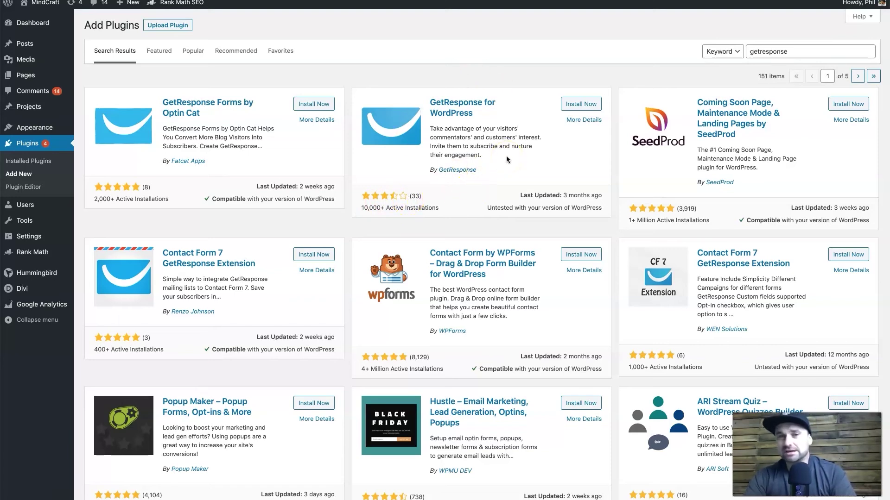
pyautogui.click(592, 104)
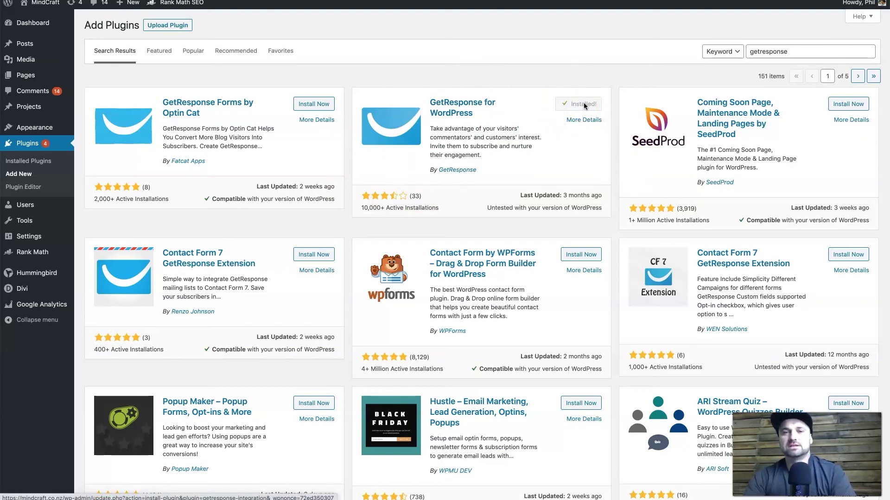
pyautogui.click(585, 104)
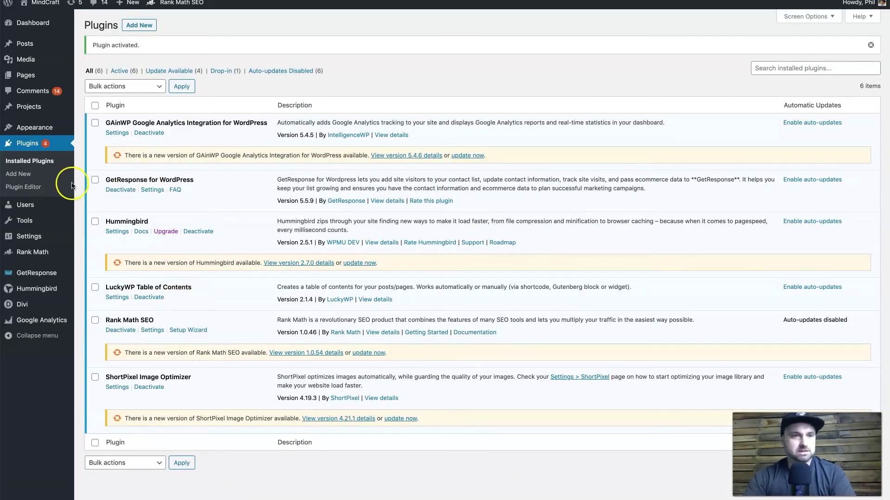
# Open the GetResponse plugin's account settings at the API key entry.
pyautogui.moveTo(58, 273)
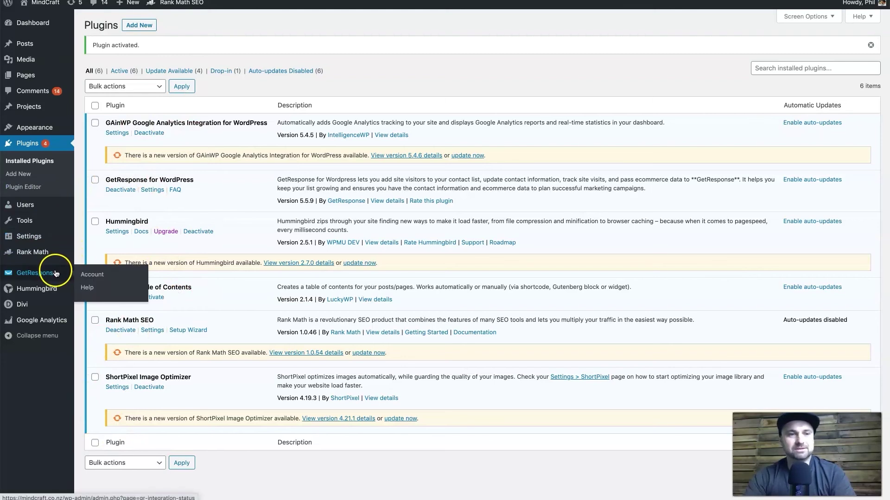
pyautogui.click(100, 276)
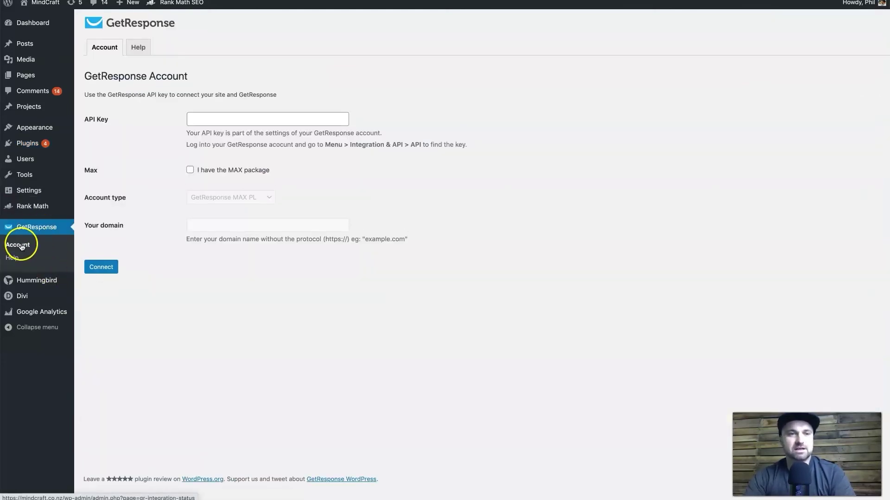
pyautogui.click(237, 119)
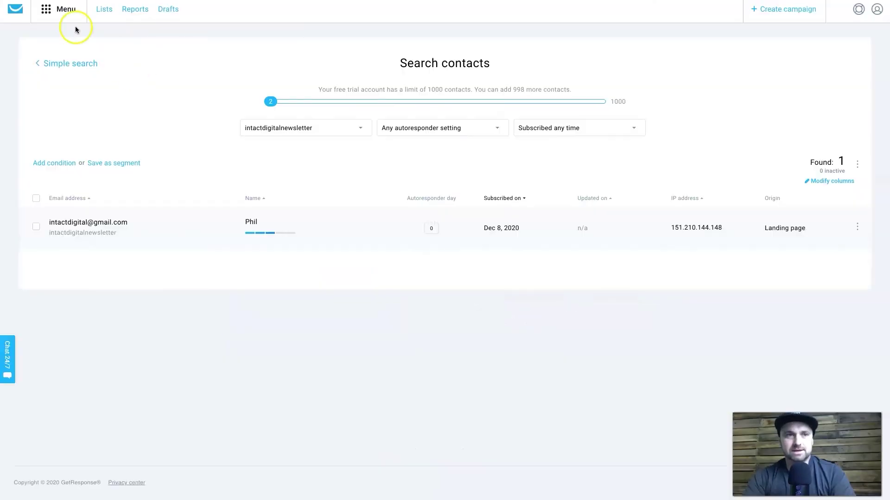
# In GetResponse's Integrations and API area, generate an API key named "wordpress".
pyautogui.click(50, 9)
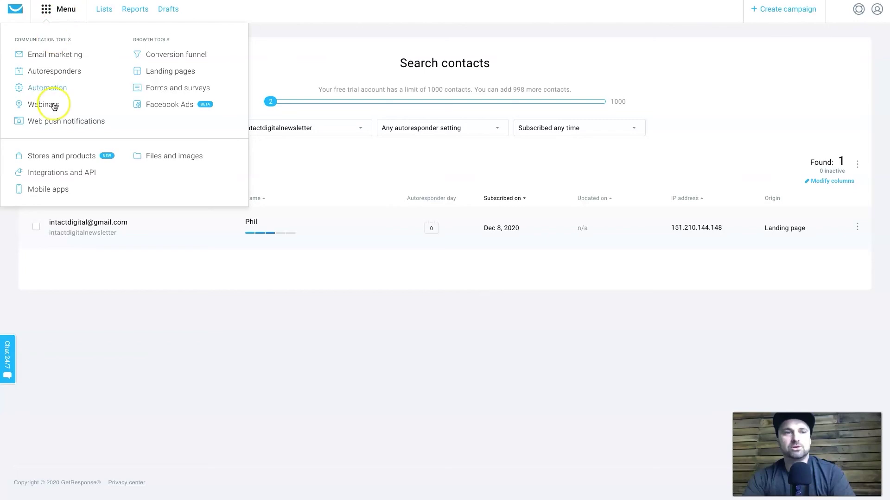
pyautogui.click(77, 174)
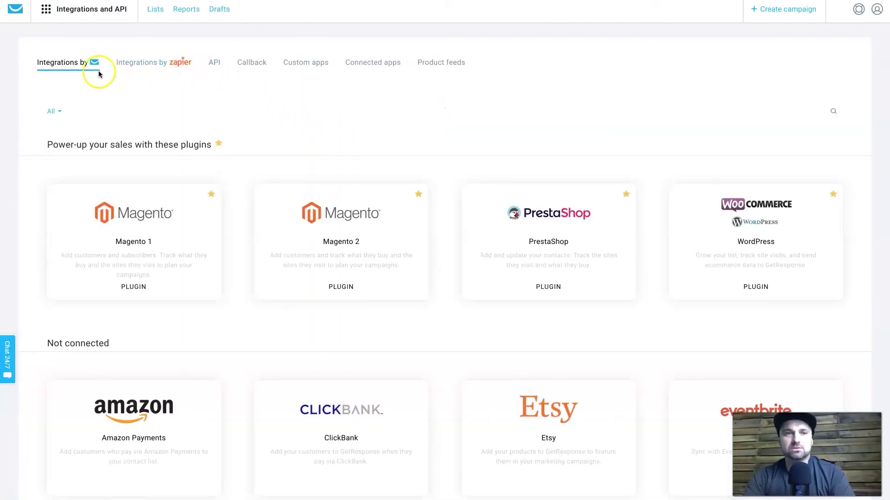
pyautogui.click(214, 64)
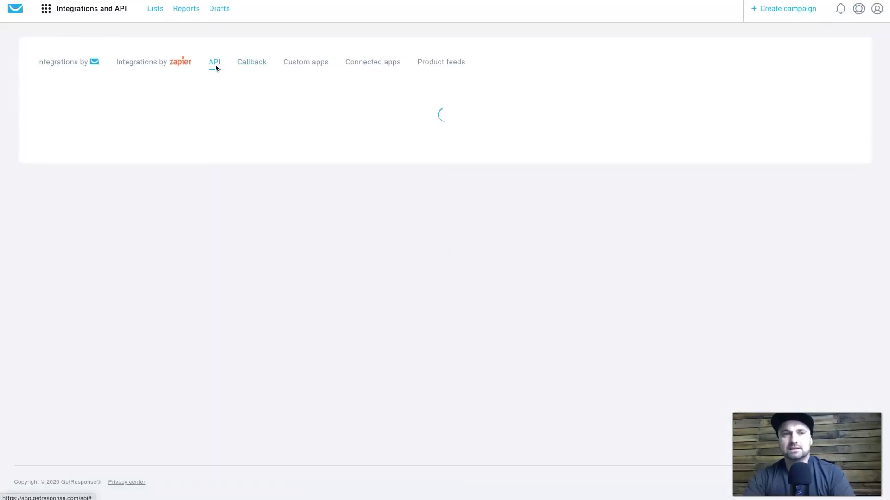
pyautogui.click(275, 162)
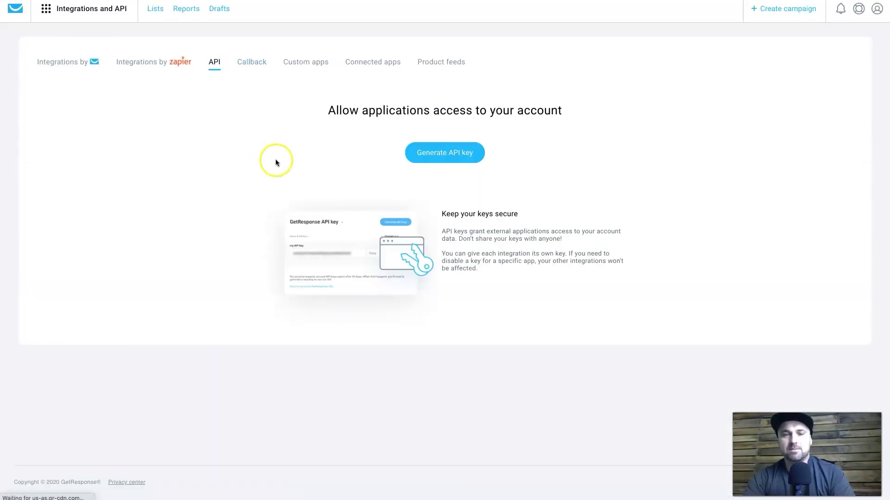
pyautogui.click(450, 155)
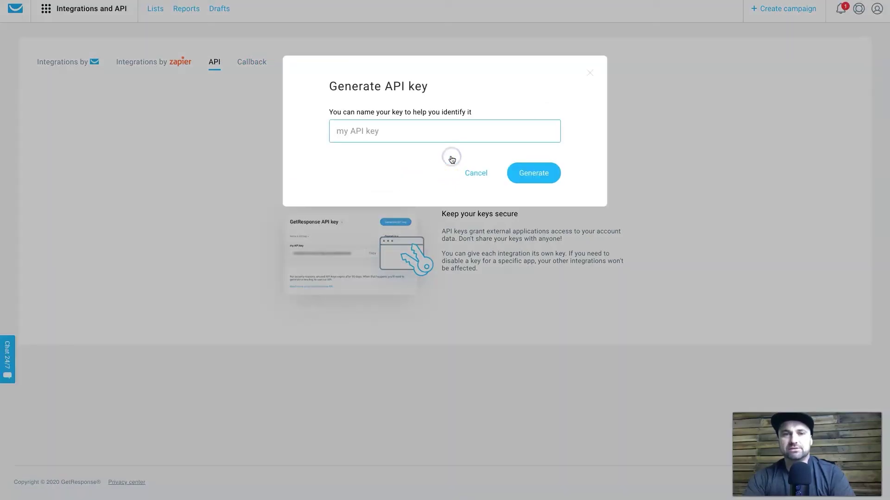
pyautogui.write('wordpress')
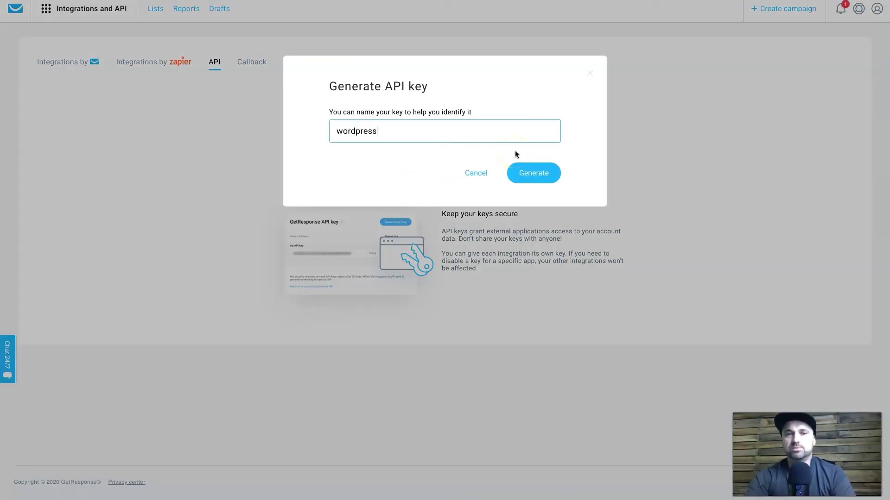
pyautogui.click(550, 178)
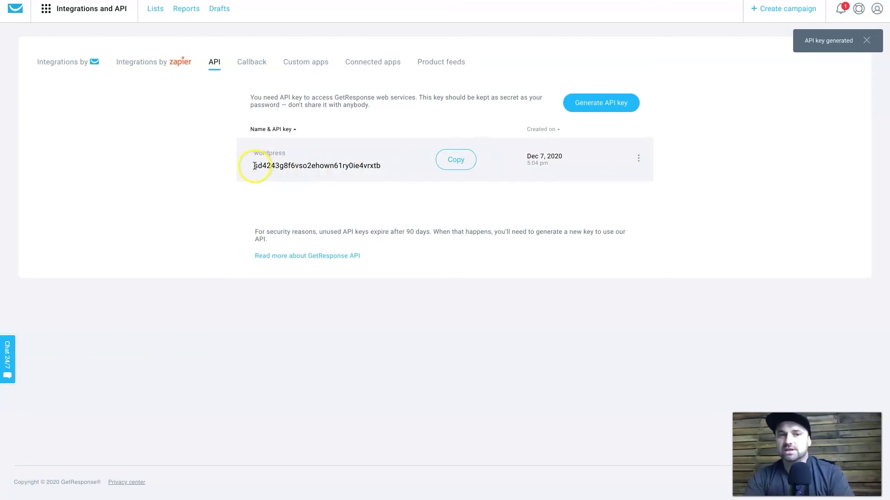
# Copy the generated API key, paste it into the WordPress plugin's API key field and connect the account.
pyautogui.moveTo(249, 167); pyautogui.dragTo(346, 170)
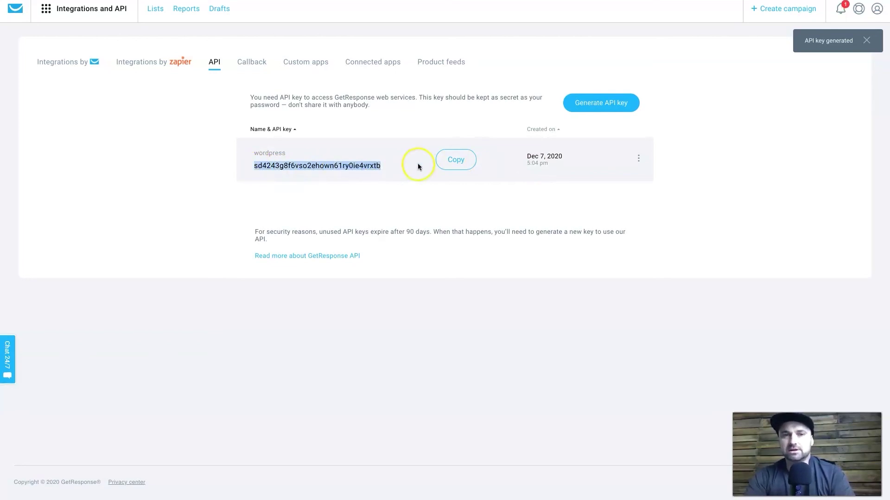
pyautogui.click(458, 161)
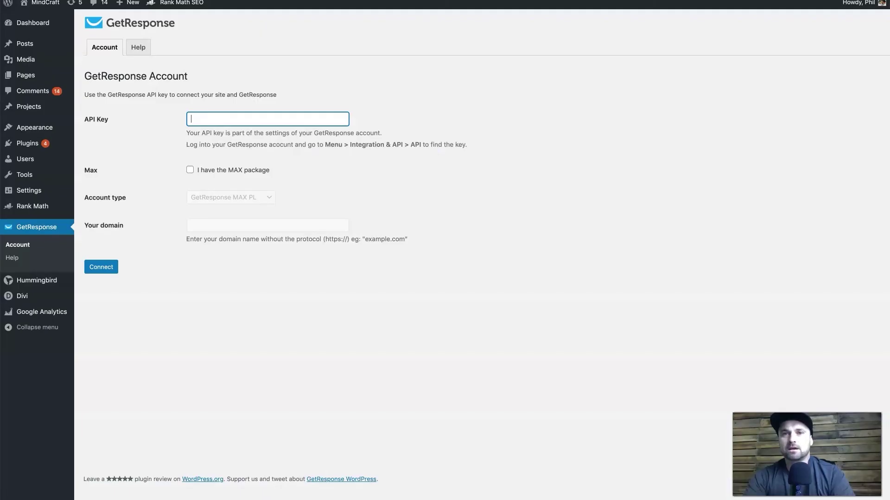
pyautogui.hotkey('ctrl', 'v')
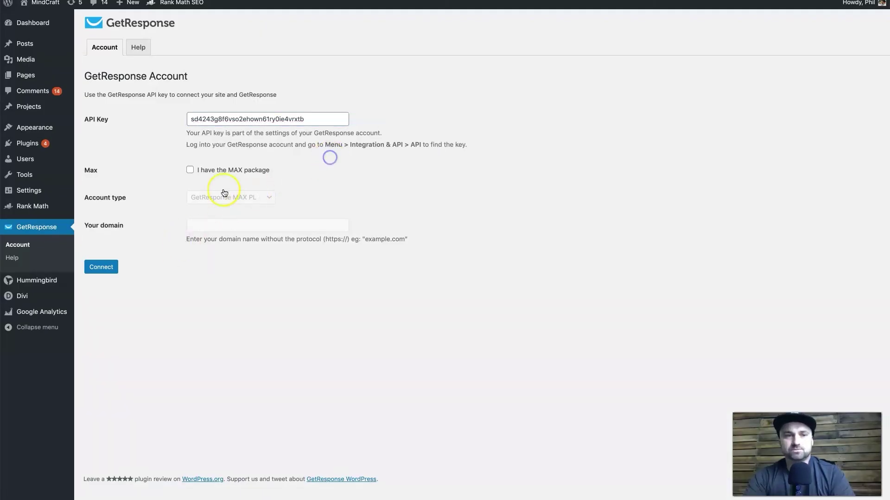
pyautogui.click(111, 266)
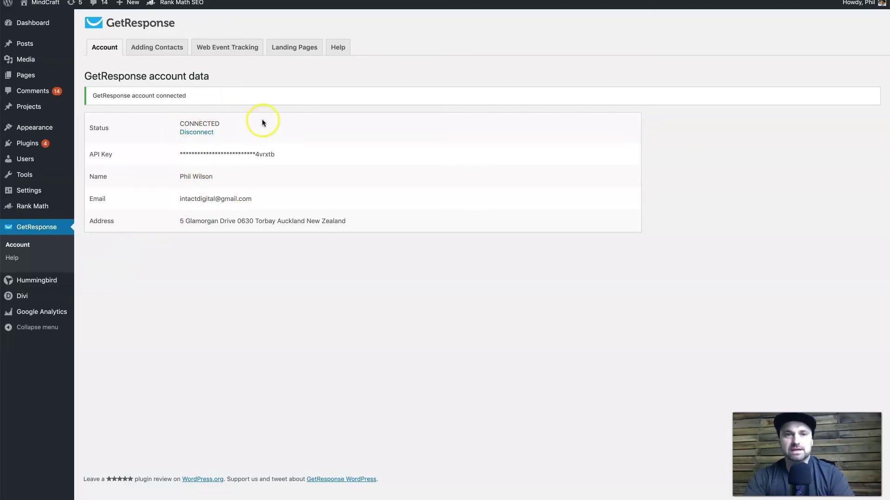
# Start adding a landing page in the WordPress plugin and check the available pages against those in GetResponse.
pyautogui.click(279, 50)
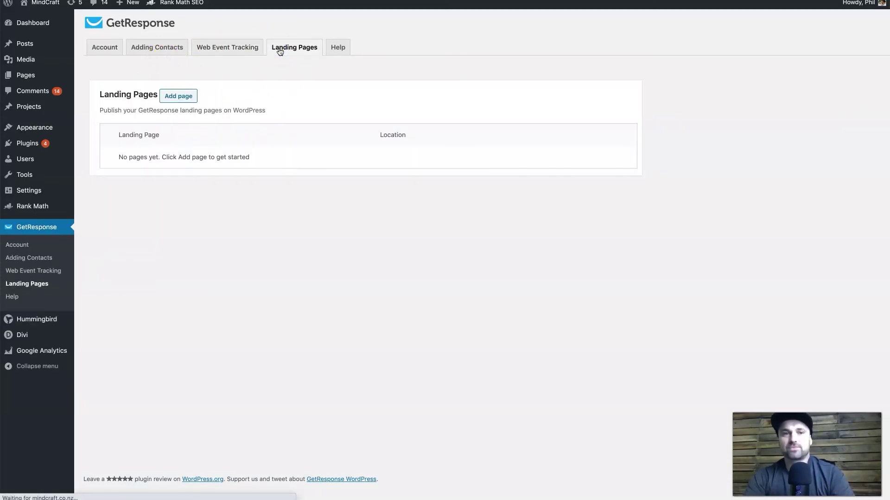
pyautogui.click(187, 98)
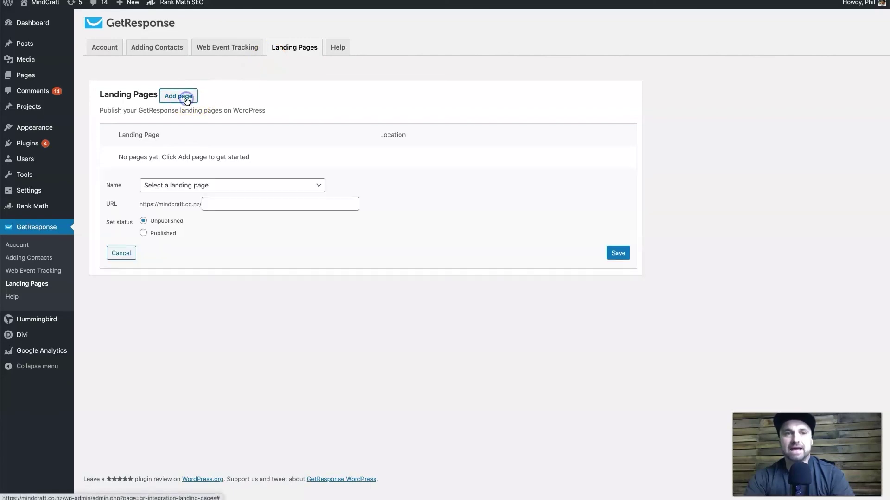
pyautogui.click(188, 185)
pyautogui.click(203, 200)
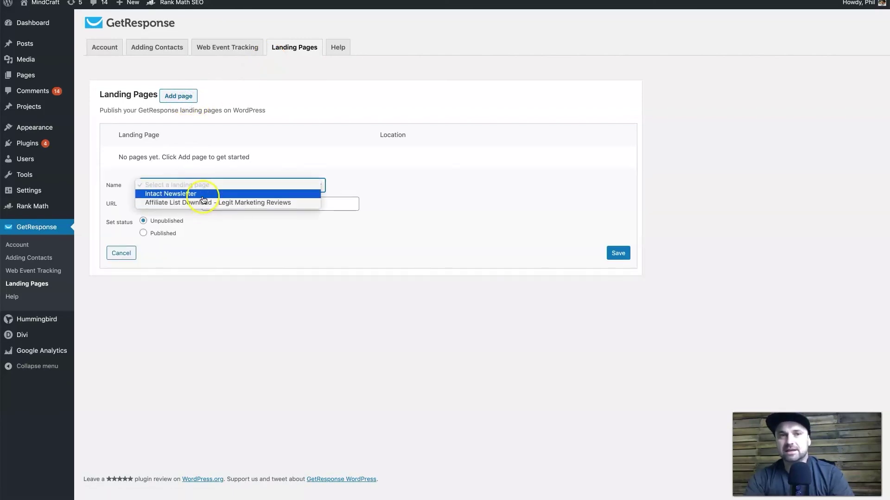
pyautogui.press('Escape')
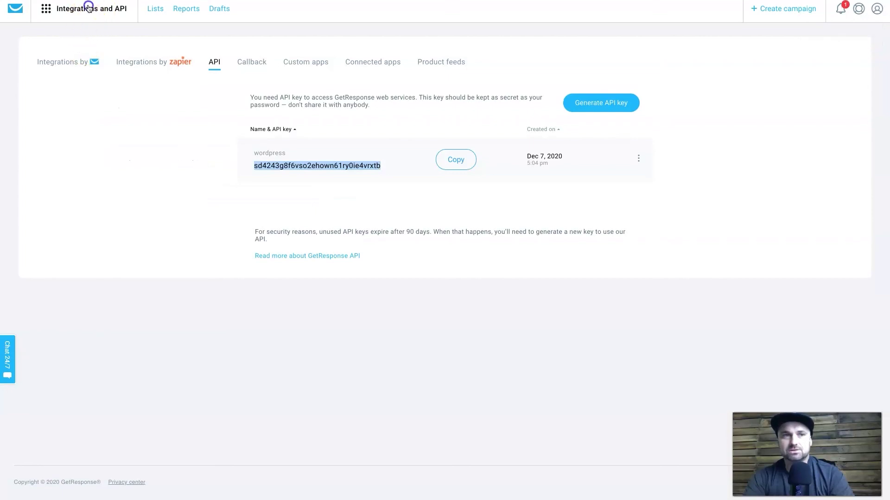
pyautogui.click(88, 8)
pyautogui.click(157, 75)
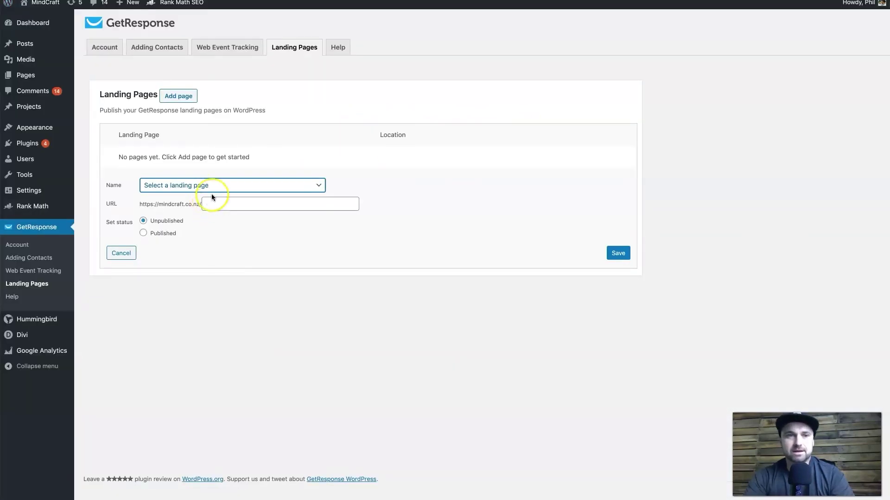
# Add the "Affiliate List Download - Legit Marketing Reviews" landing page with URL "affiliate-list" and status Published, and save it.
pyautogui.click(212, 189)
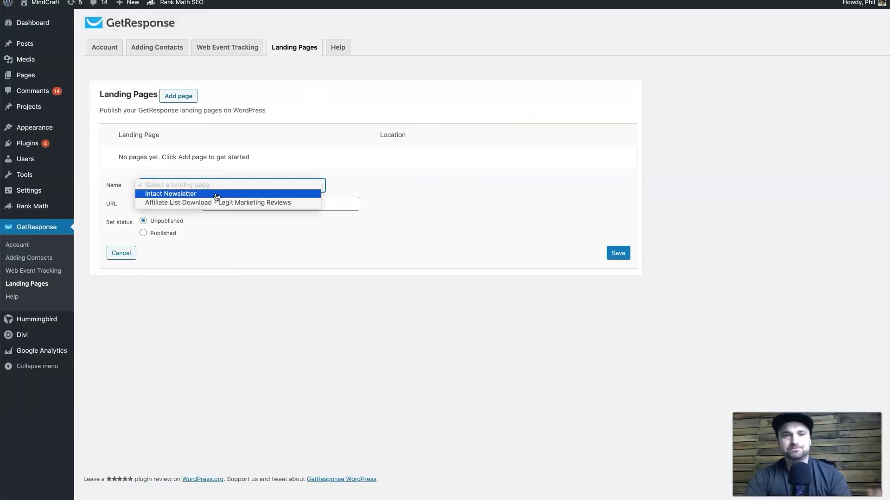
pyautogui.click(238, 204)
pyautogui.moveTo(239, 206); pyautogui.dragTo(262, 213)
pyautogui.press('BackSpace')
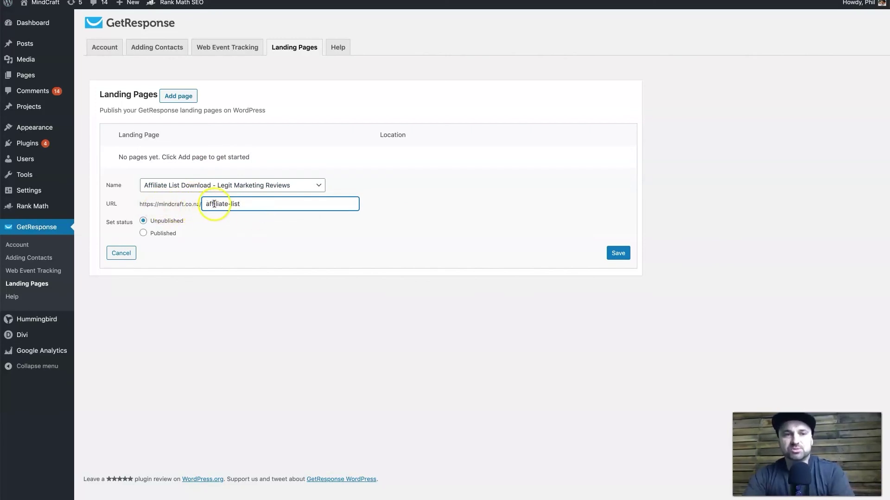
pyautogui.click(156, 233)
pyautogui.click(617, 253)
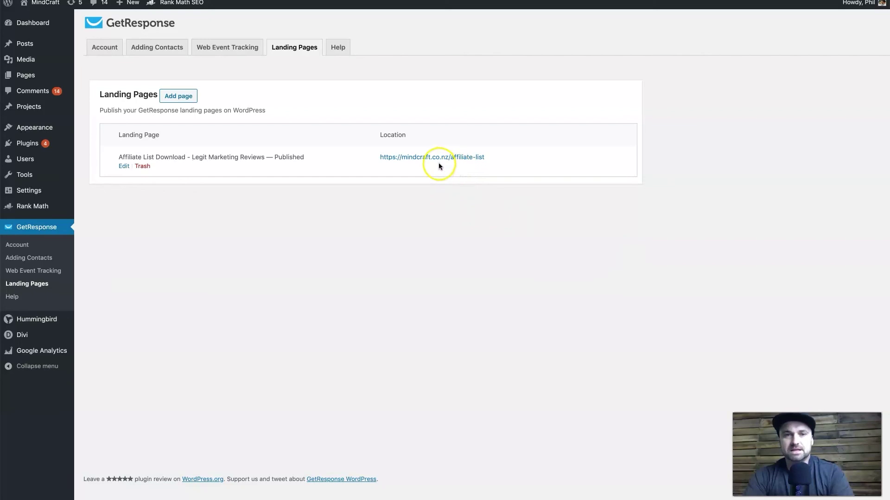
# Open the live affiliate-list page on the WordPress site.
pyautogui.rightClick(445, 157)
pyautogui.click(451, 159)
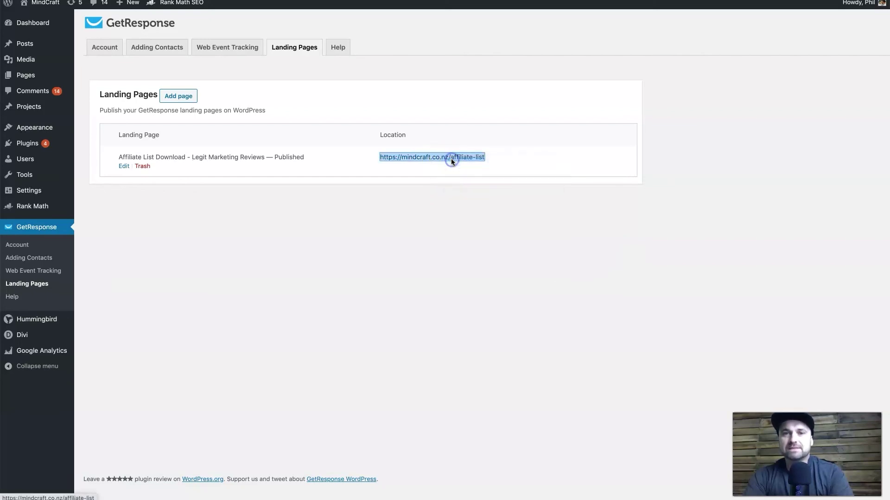
pyautogui.click(731, 0)
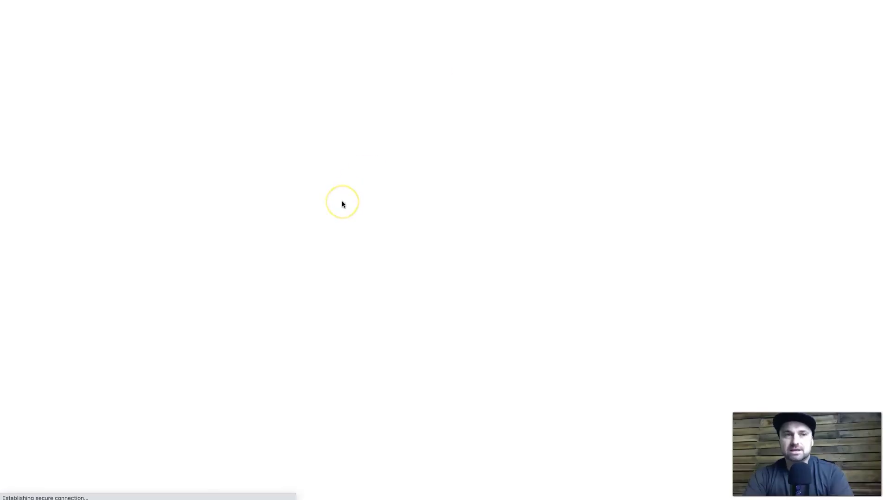